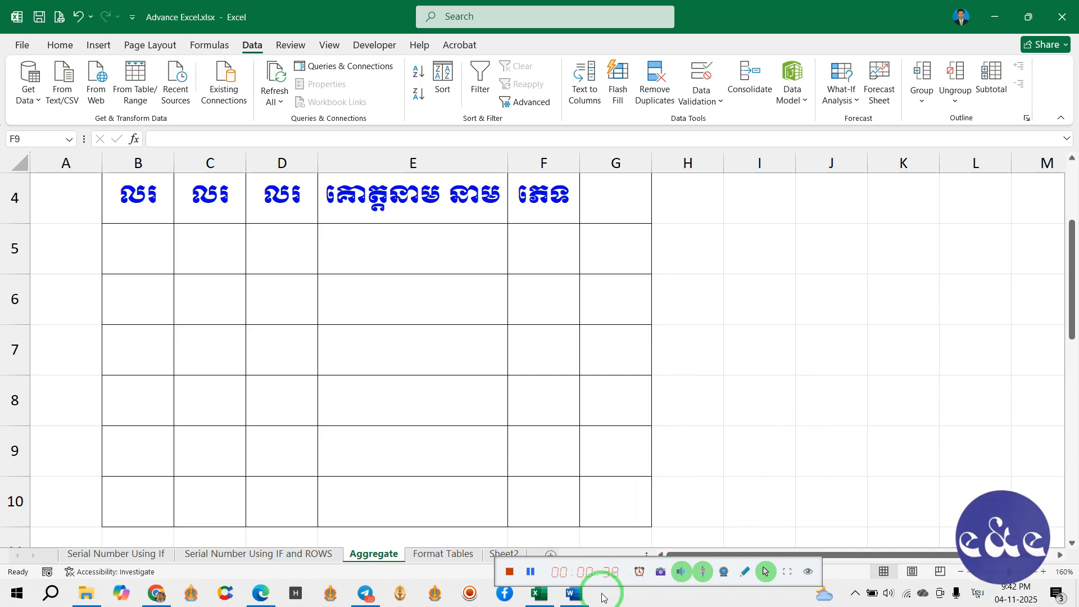
- Switch to the Word document Advace Excel.docx and read the introduction to the AGGREGATE function
click(574, 594)
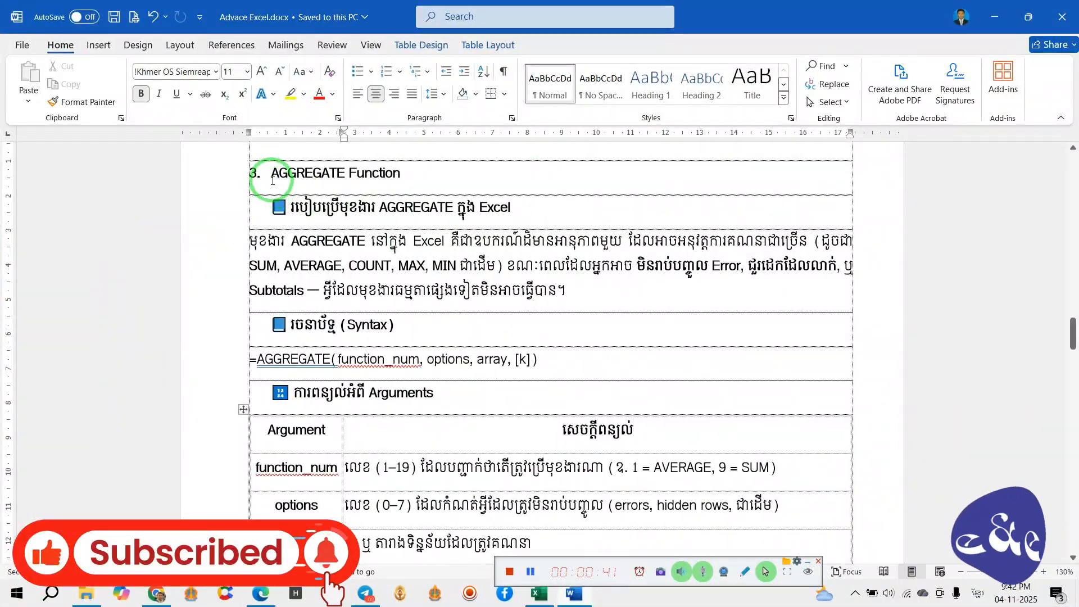
drag(272, 179, 349, 174)
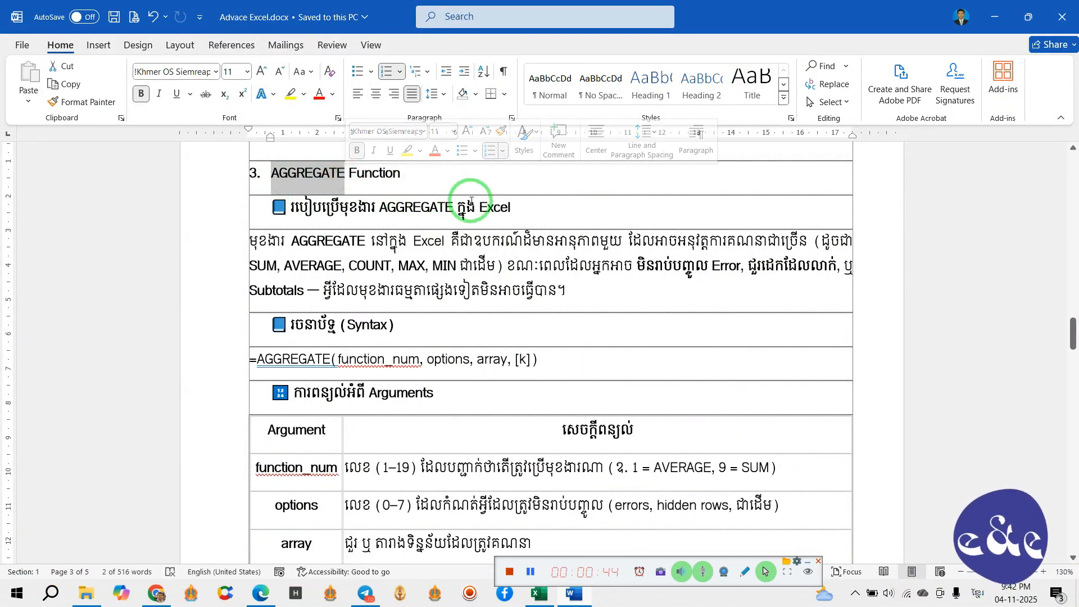
click(483, 241)
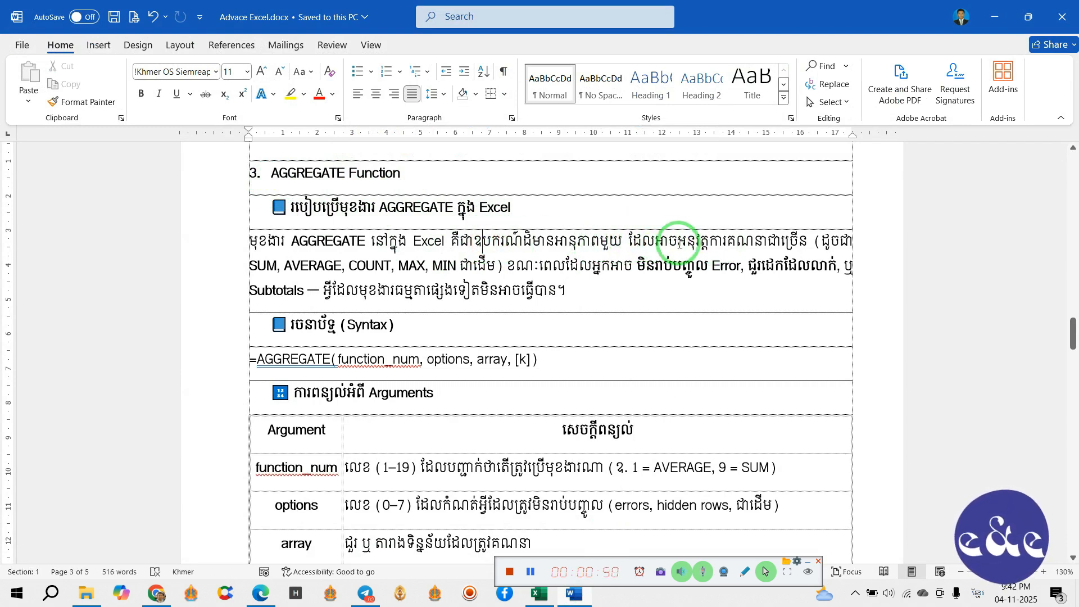
drag(677, 242, 813, 241)
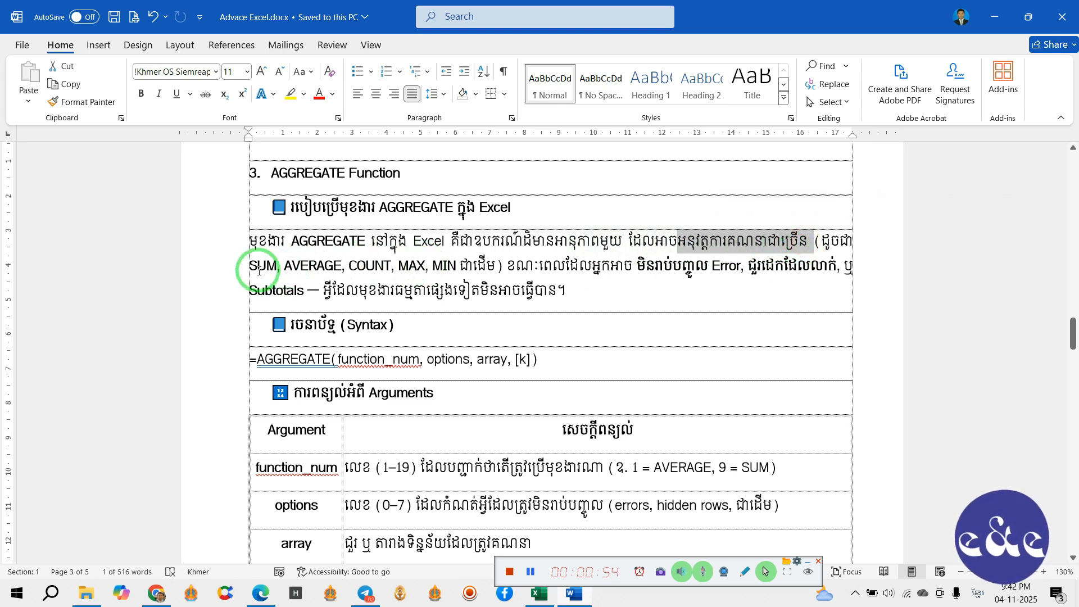
drag(259, 274, 450, 268)
click(637, 266)
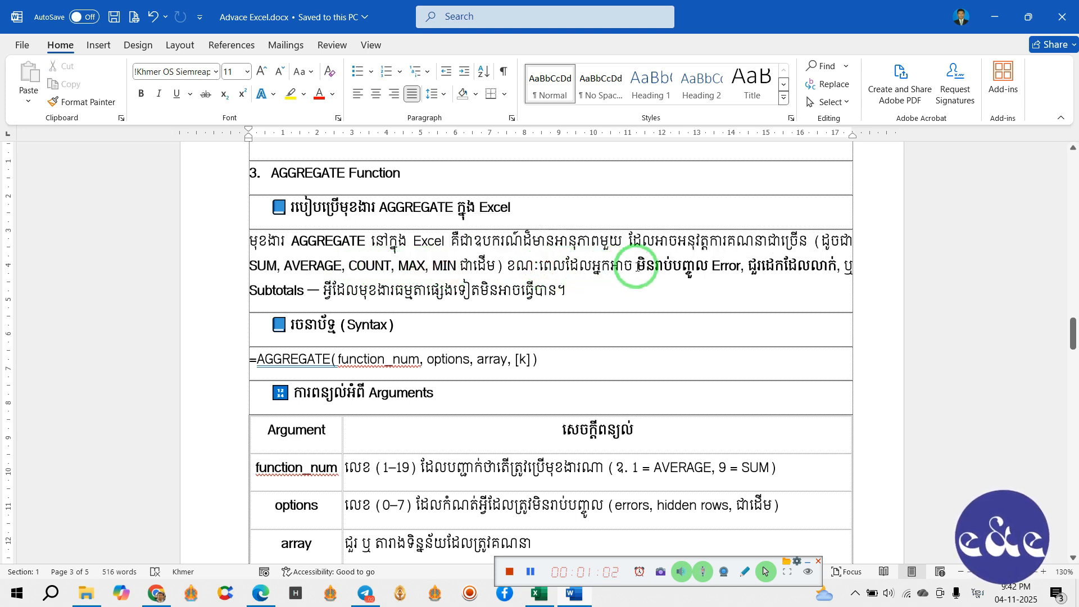
drag(637, 265, 292, 291)
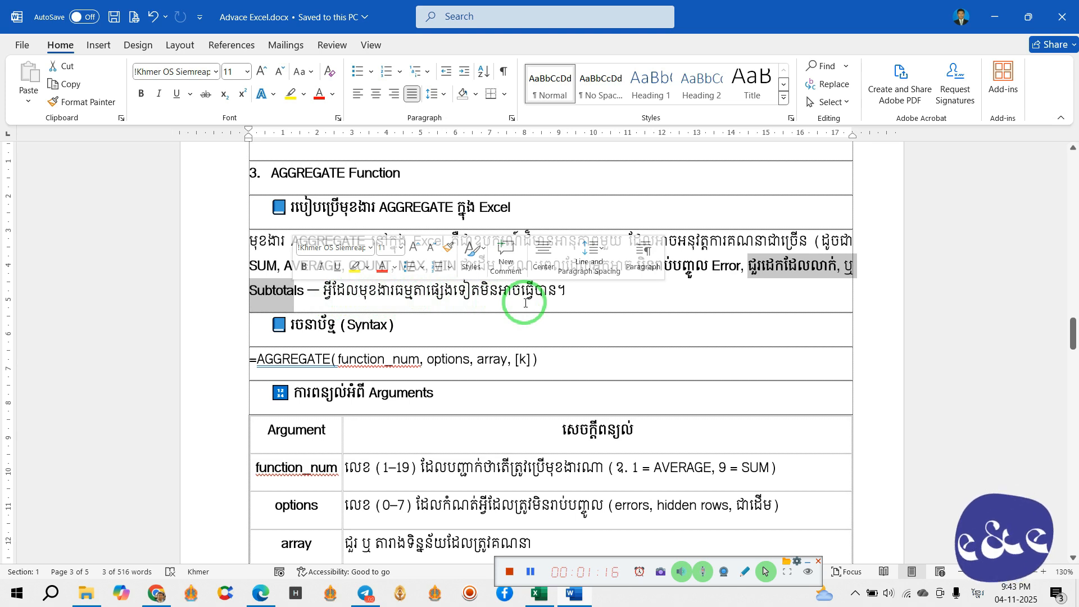
- Examine the AGGREGATE syntax line and the function_num row of the arguments table
scroll(525, 302, down, 1)
click(510, 316)
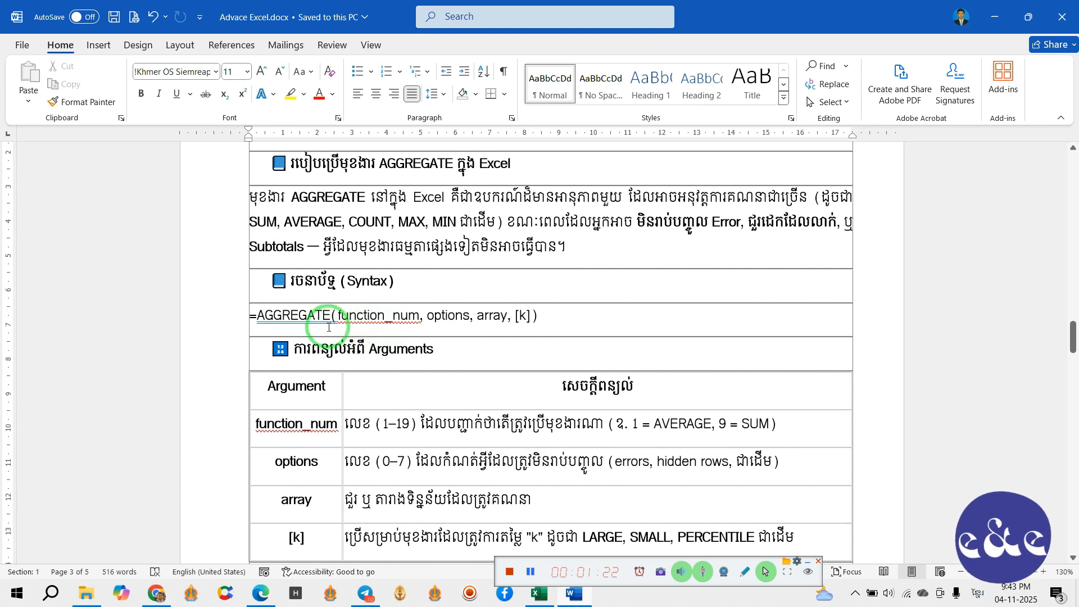
drag(337, 318, 522, 316)
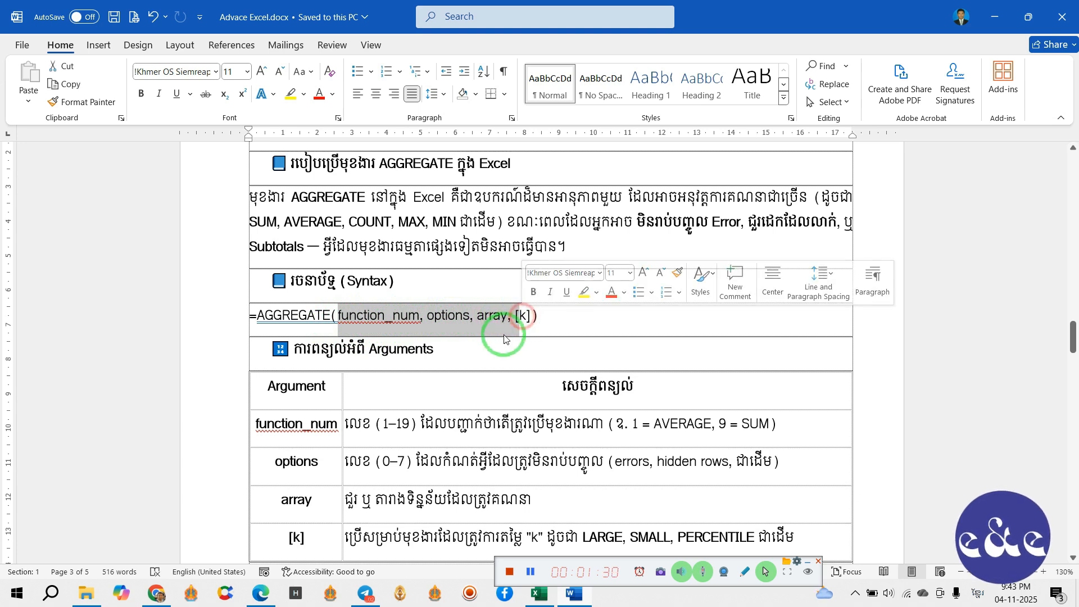
click(461, 349)
scroll(461, 349, down, 1)
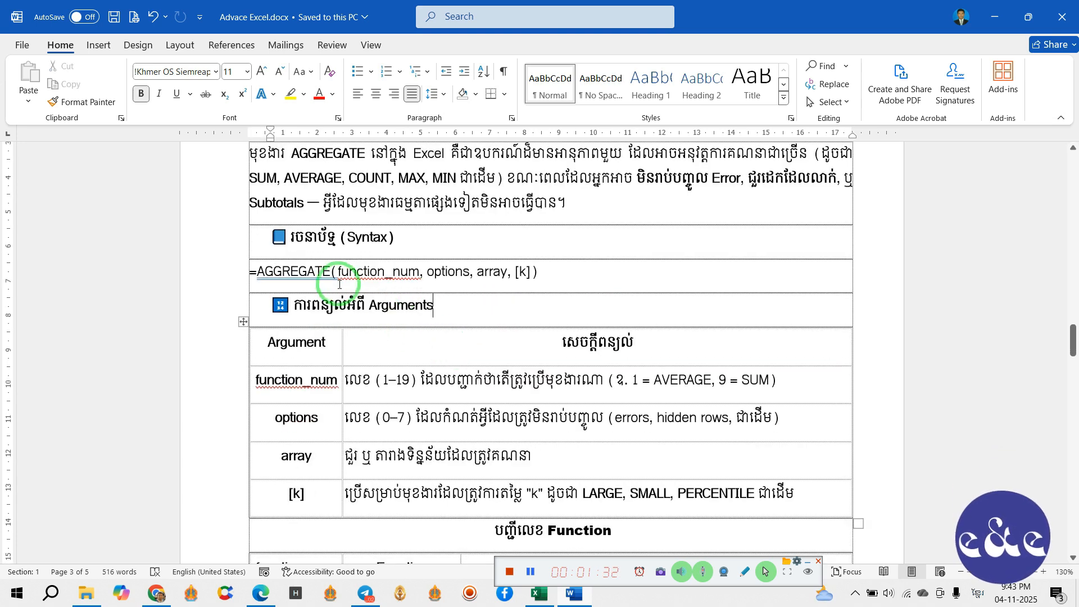
drag(340, 270, 408, 273)
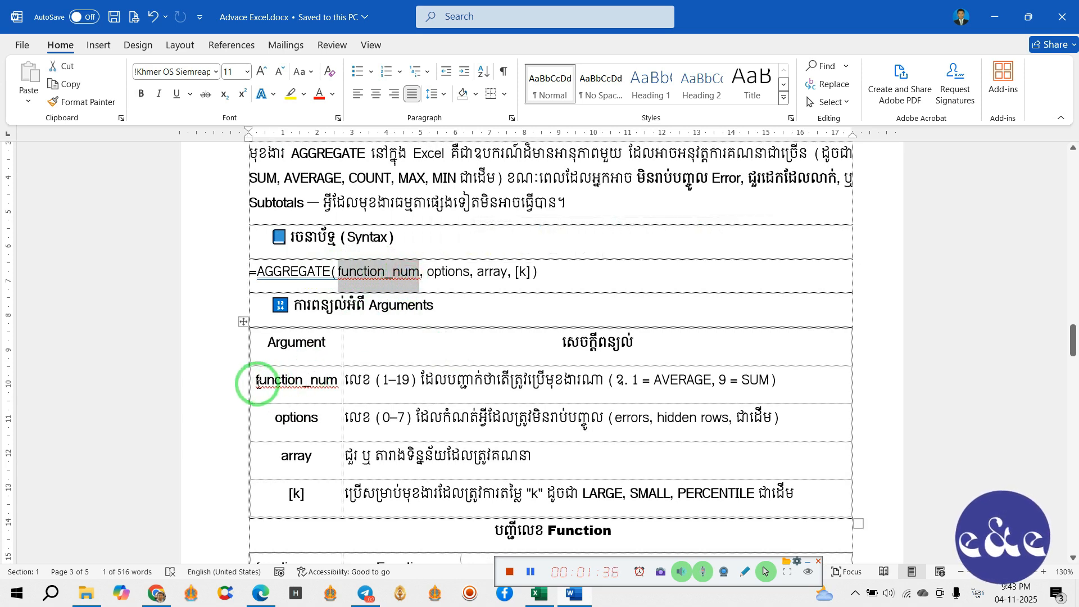
drag(256, 381, 408, 380)
click(382, 380)
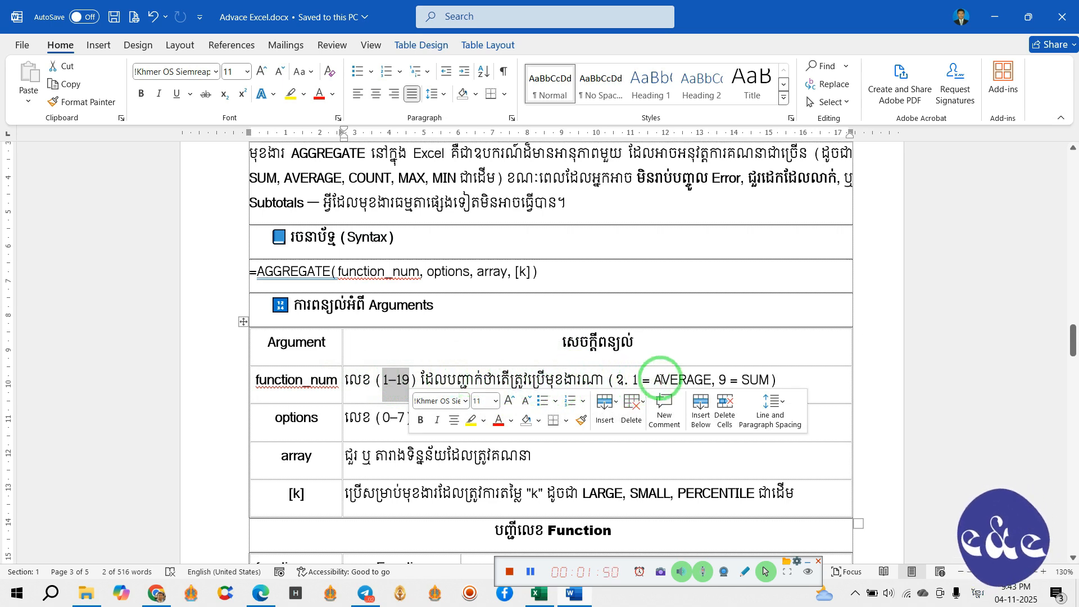
drag(664, 376, 669, 378)
click(719, 380)
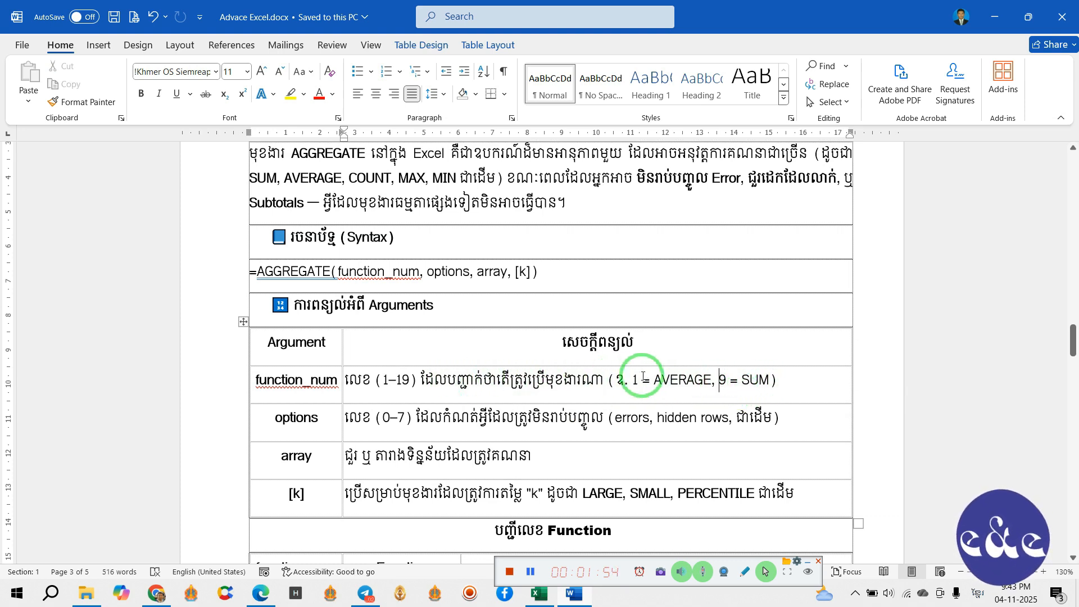
- Examine the options argument in the AGGREGATE syntax and its explanation in the arguments table
scroll(677, 396, down, 1)
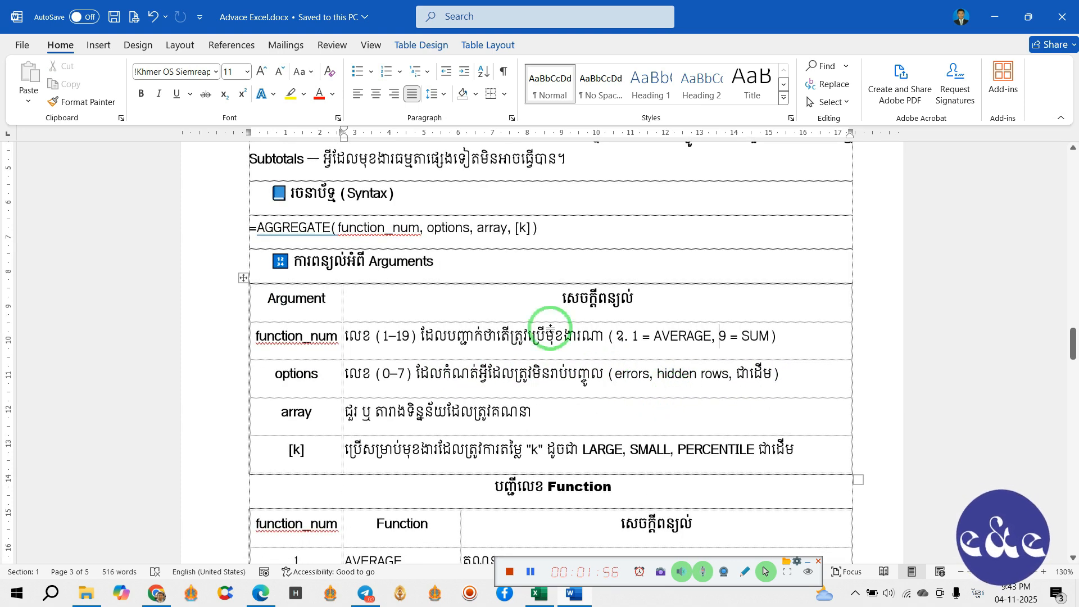
drag(425, 226, 463, 228)
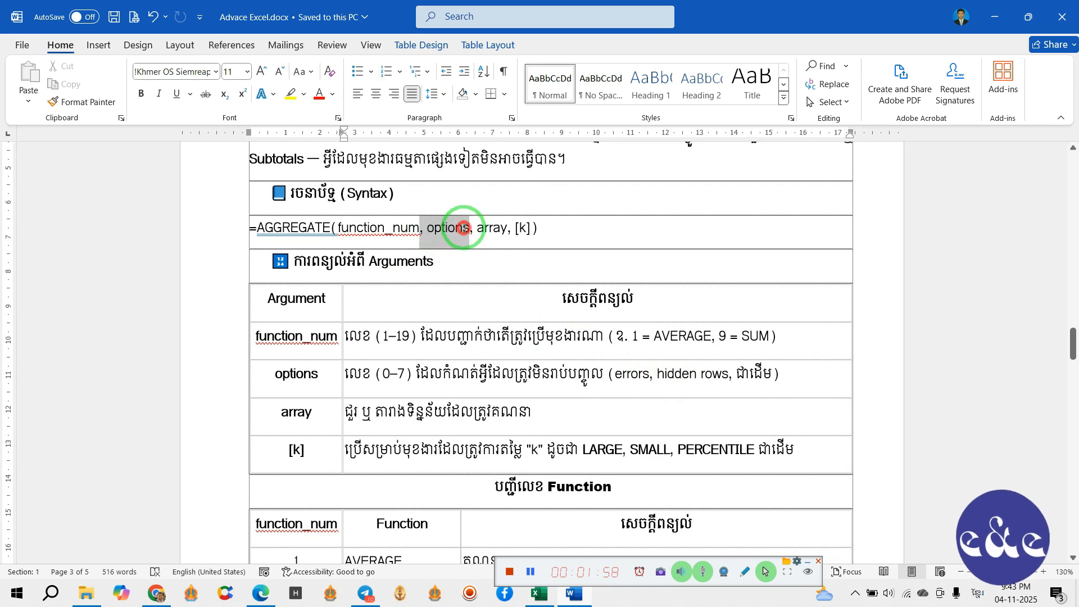
click(463, 228)
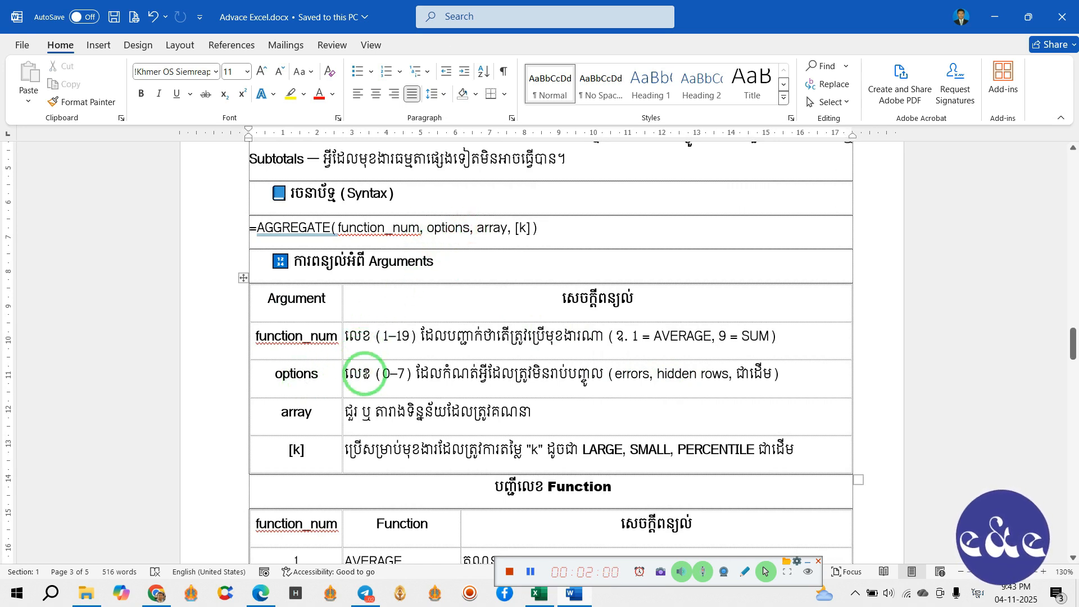
double_click(280, 373)
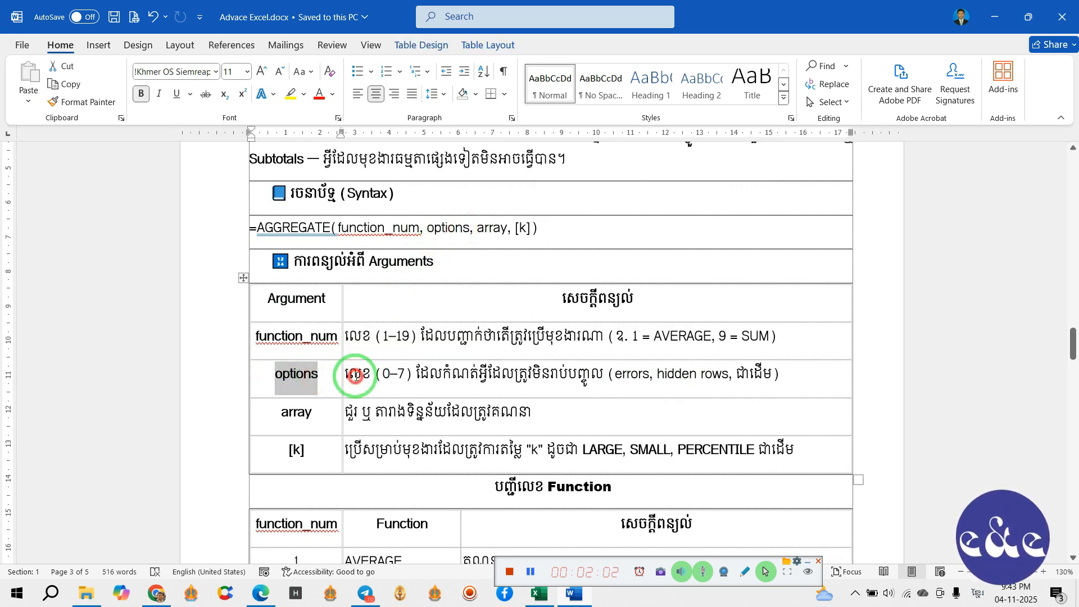
click(362, 374)
drag(381, 374, 404, 375)
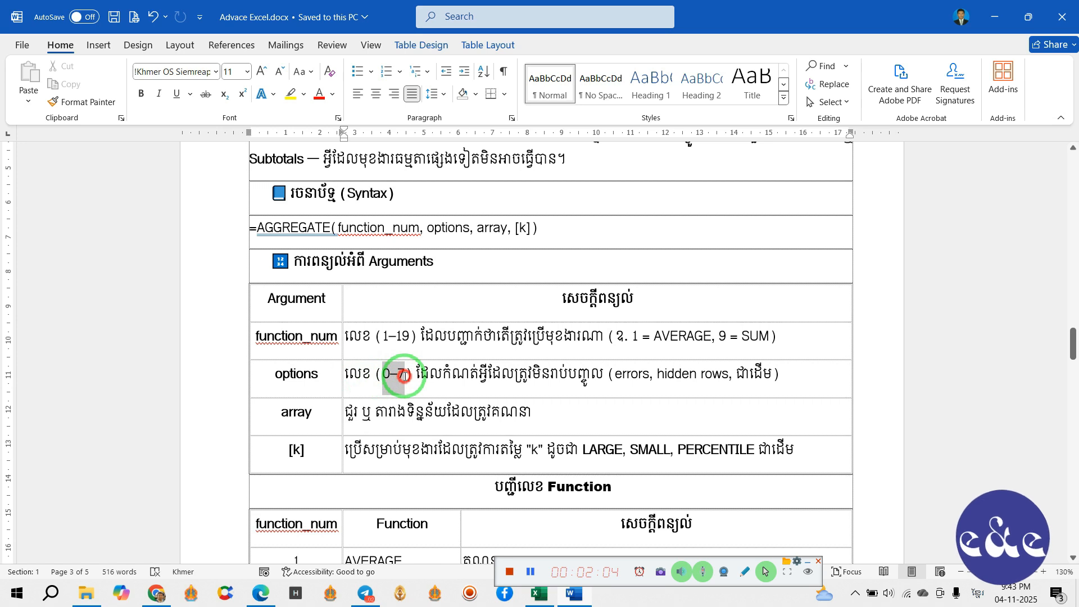
click(479, 376)
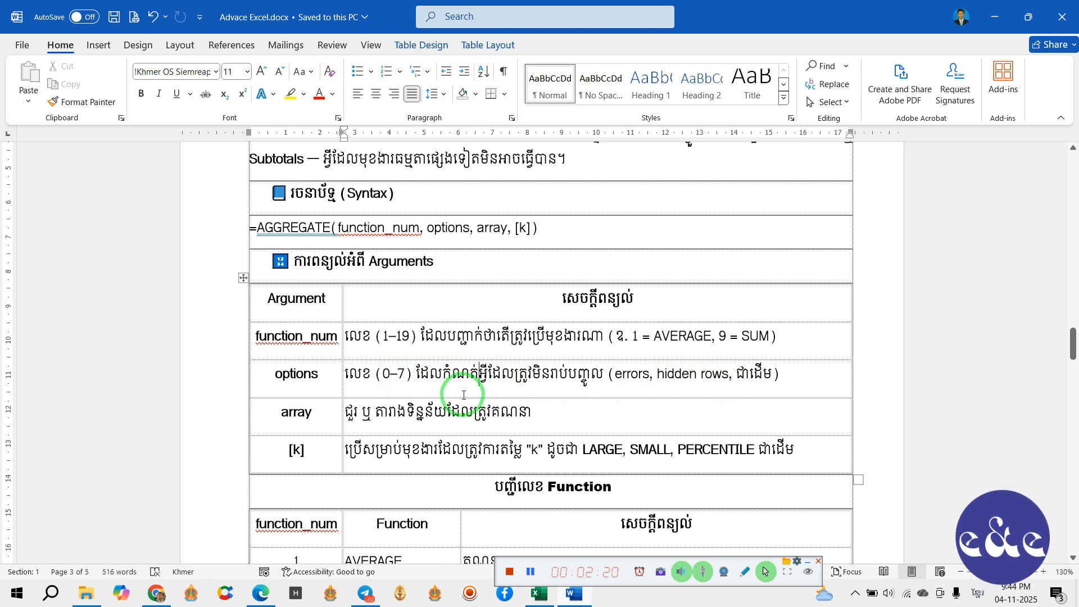
- Read the explanations of the array and [k] arguments in the AGGREGATE arguments table
scroll(458, 393, down, 1)
double_click(282, 369)
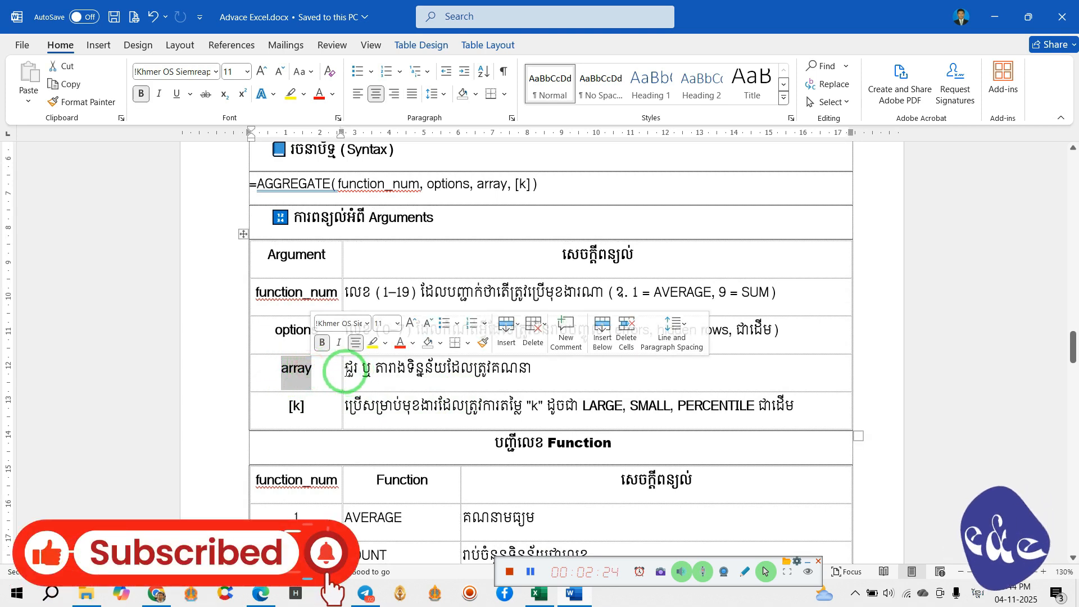
double_click(349, 372)
click(391, 373)
drag(391, 373, 521, 368)
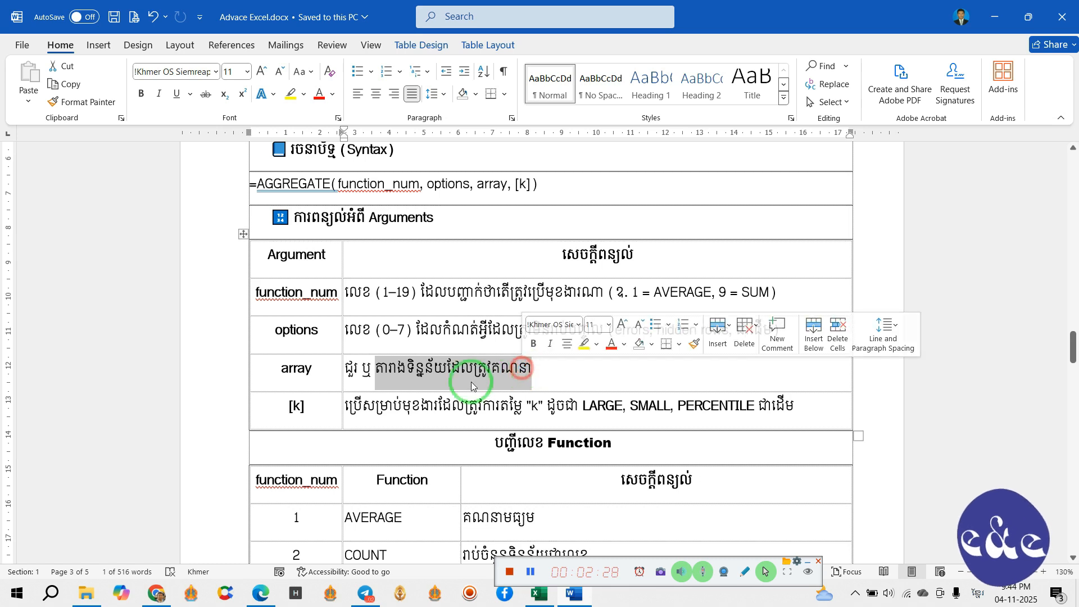
drag(291, 406, 302, 408)
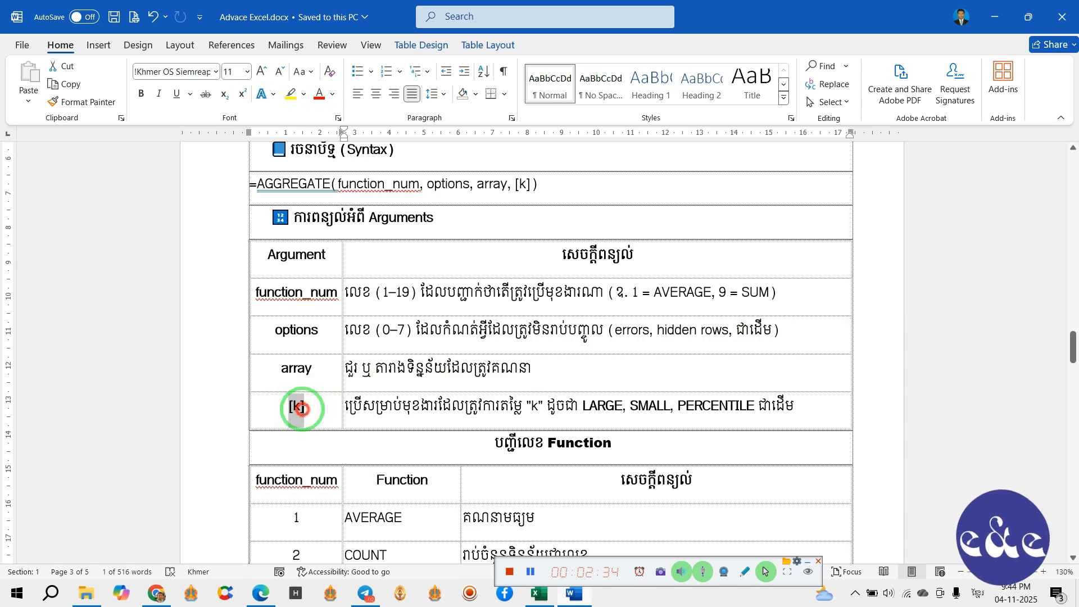
drag(302, 409, 302, 409)
click(569, 414)
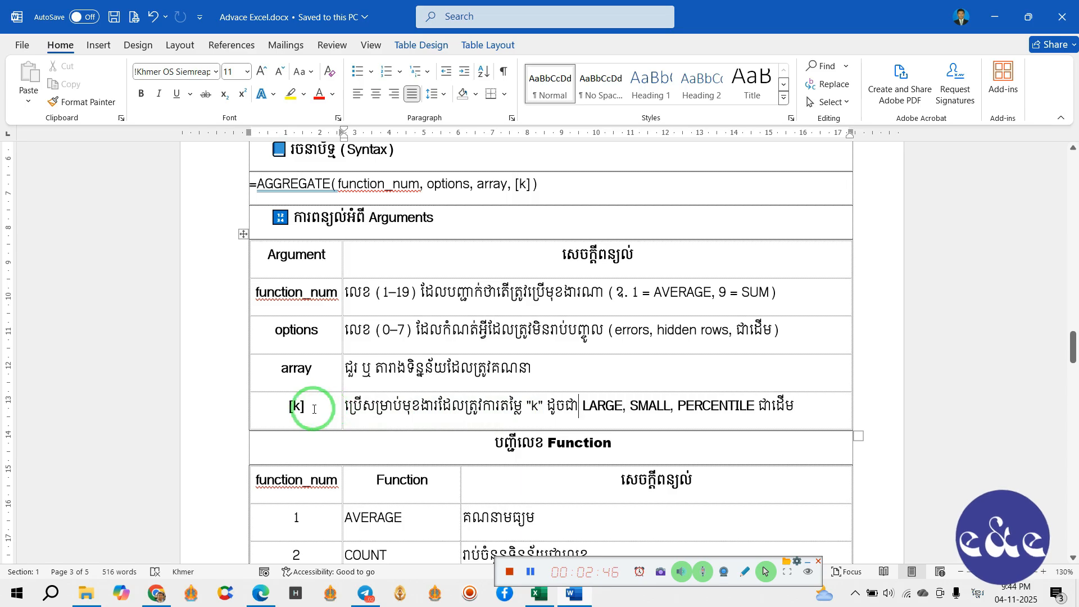
drag(287, 407, 301, 404)
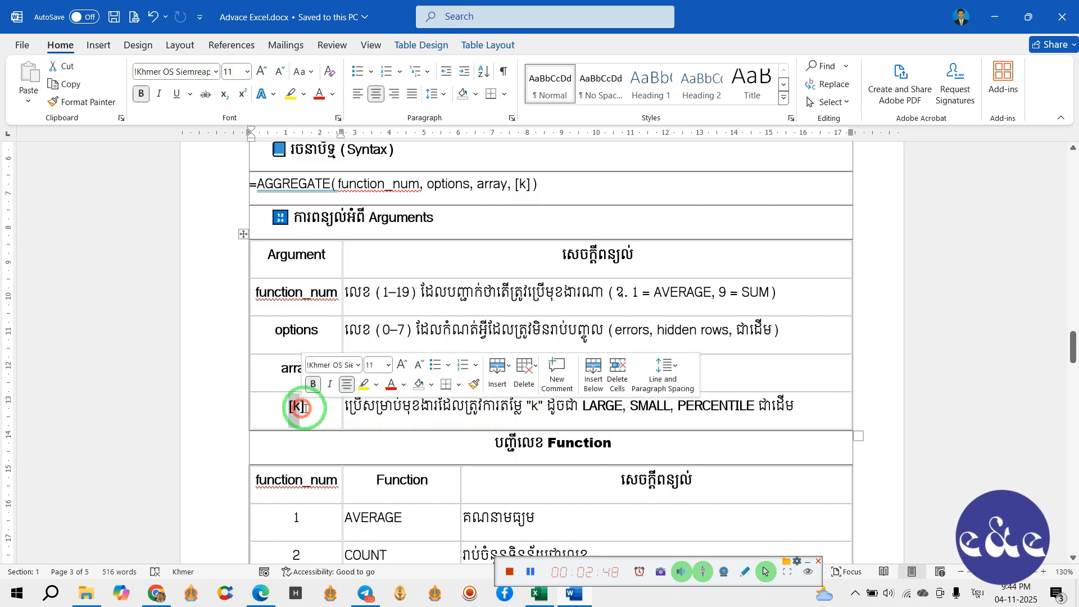
click(378, 415)
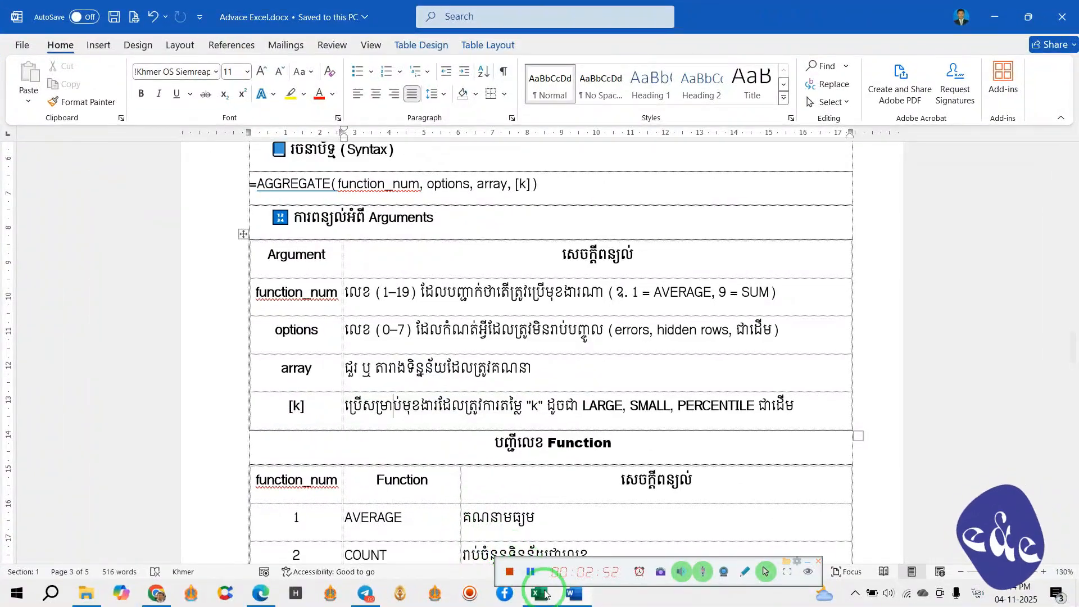
- Switch to the Excel workbook Advance Excel.xlsx and begin an =AGGREGATE( formula in cell D5 of the Aggregate sheet
click(541, 594)
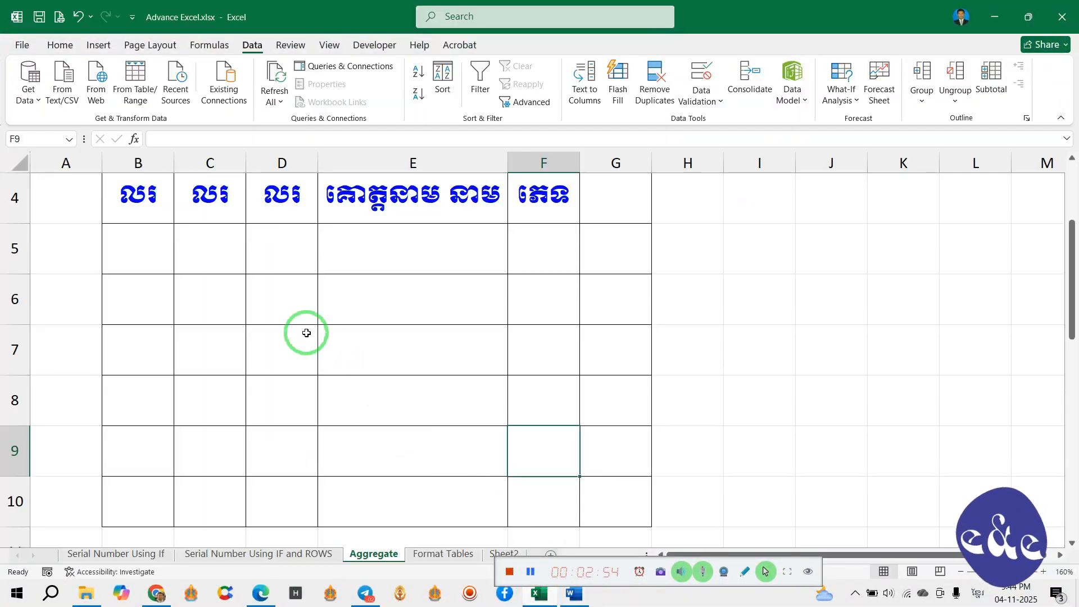
click(284, 251)
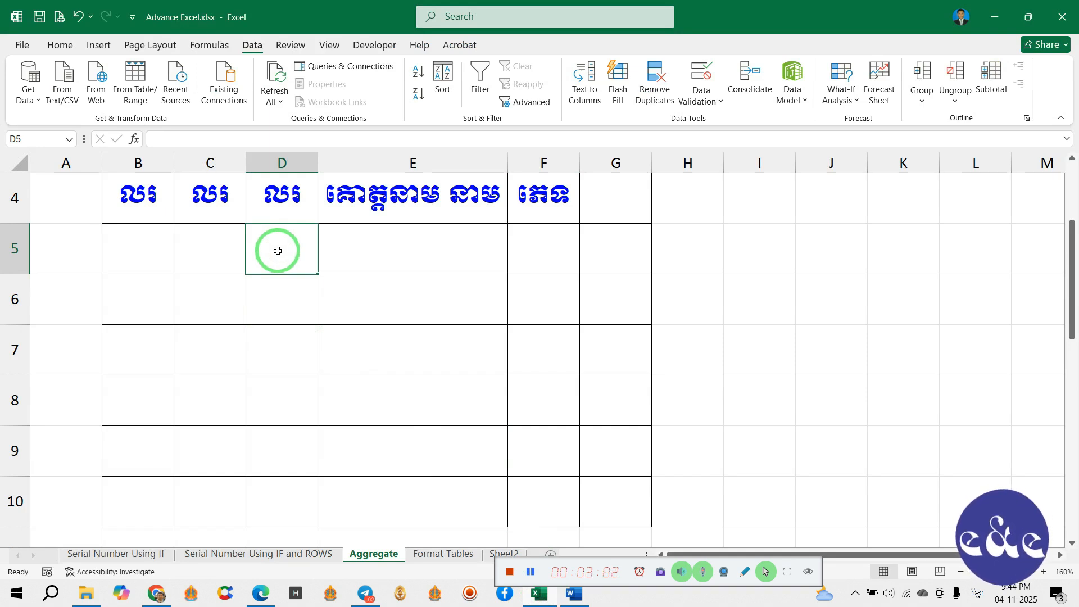
text(=)
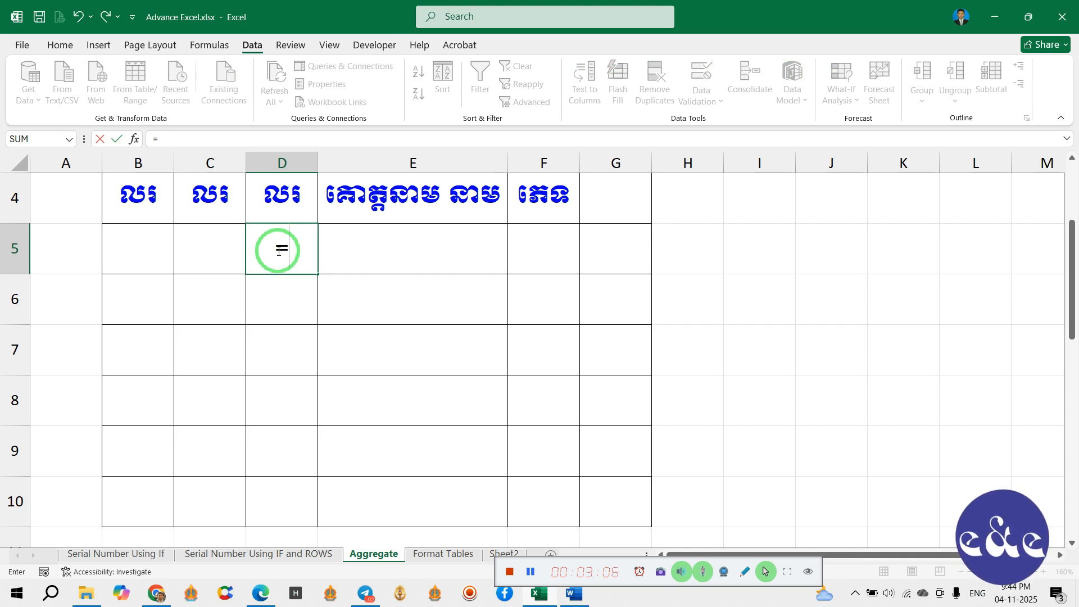
text(AG)
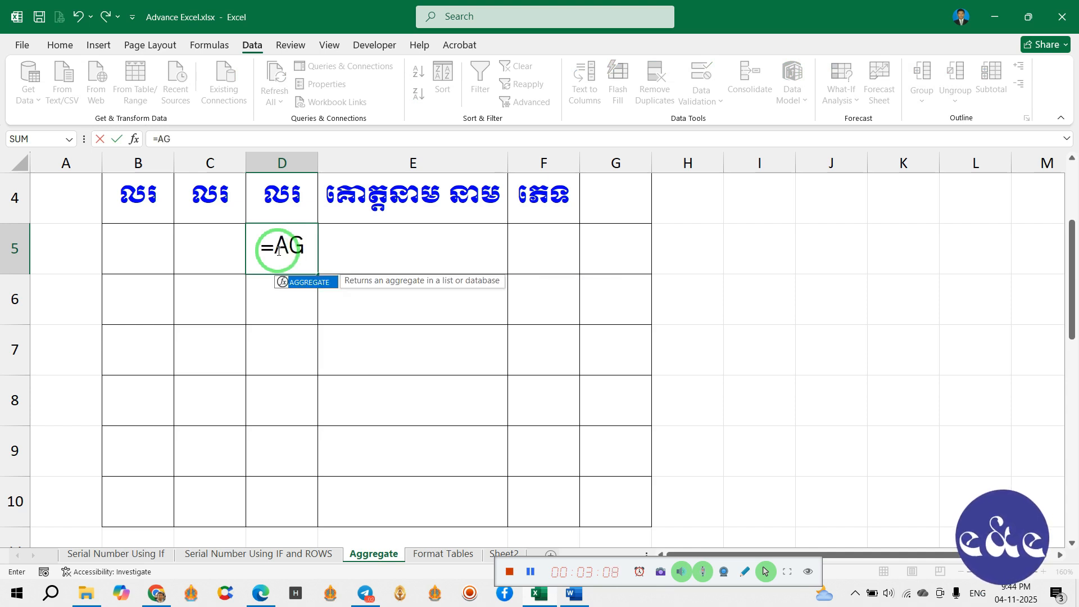
key(BackSpace)
key(BackSpace)
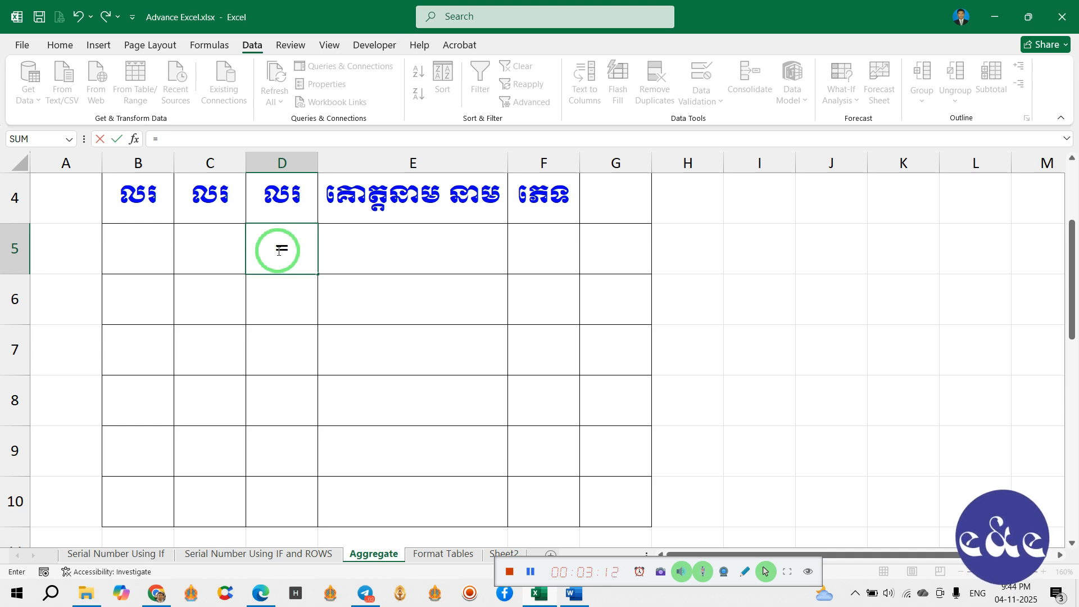
text(ag)
text(gr)
key(BackSpace)
text(g)
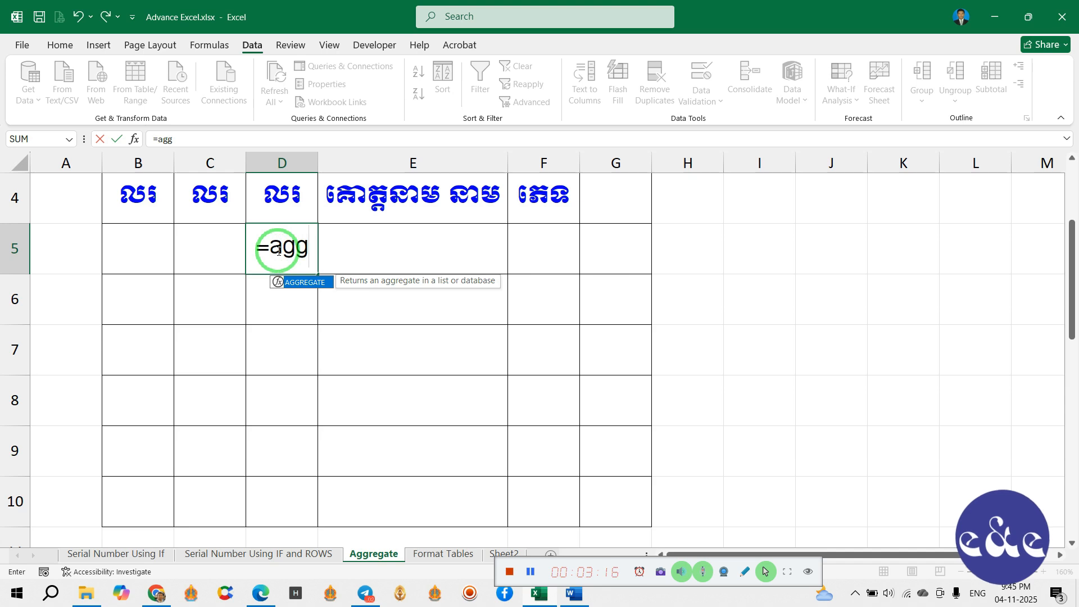
key(Tab)
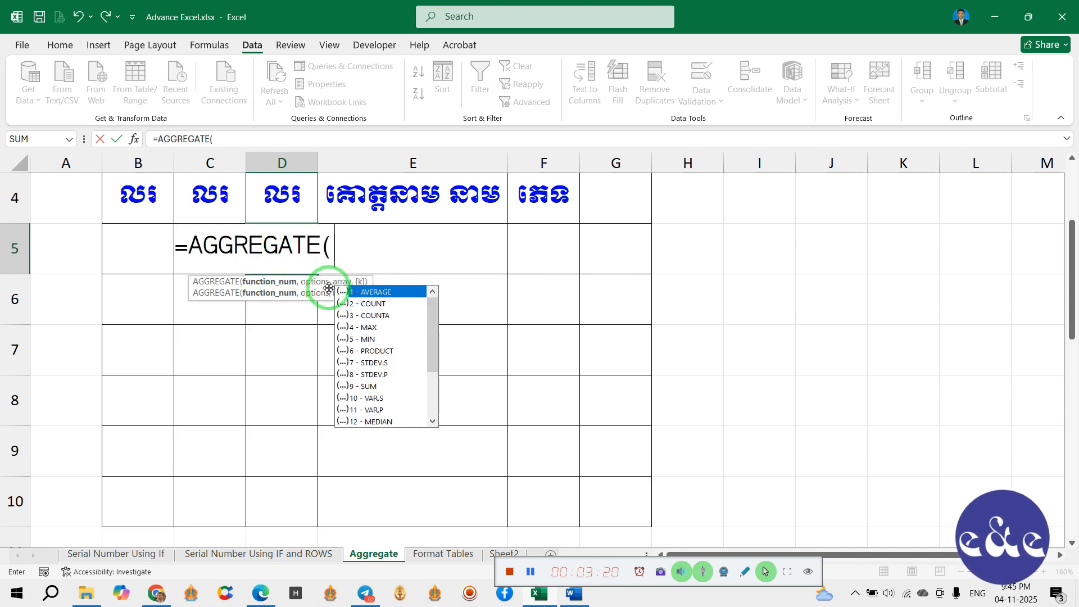
- Choose 3 - COUNTA as the function number in the AGGREGATE formula and proceed to its options argument
click(358, 305)
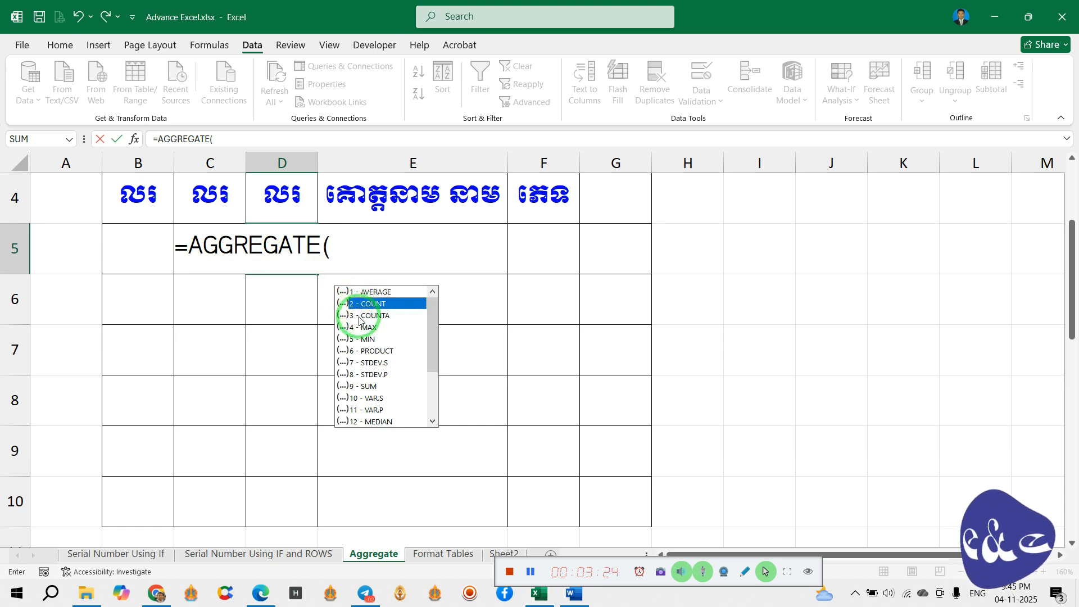
click(362, 317)
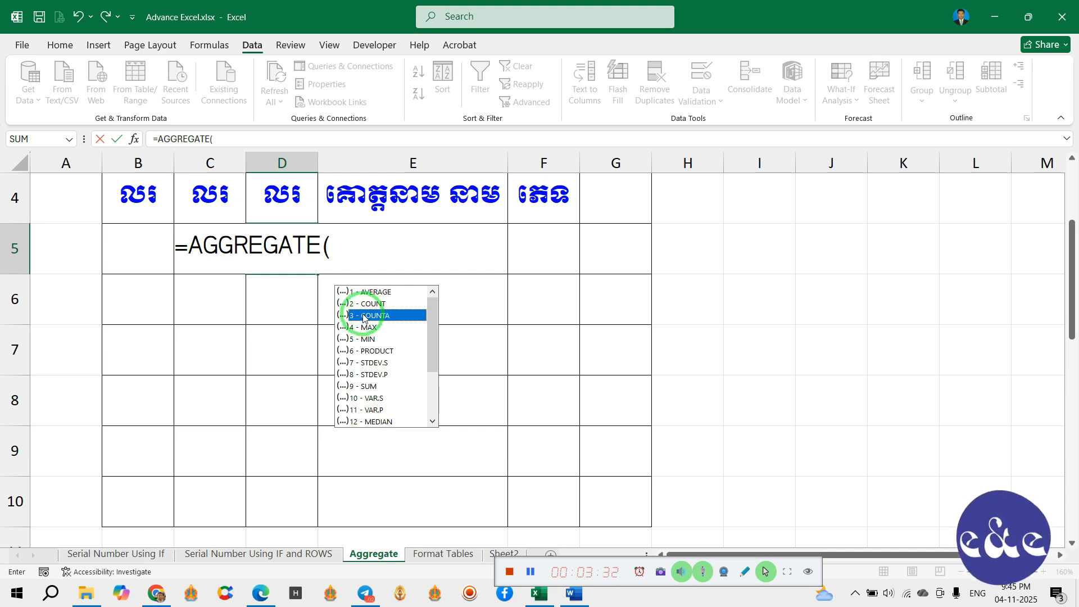
double_click(363, 316)
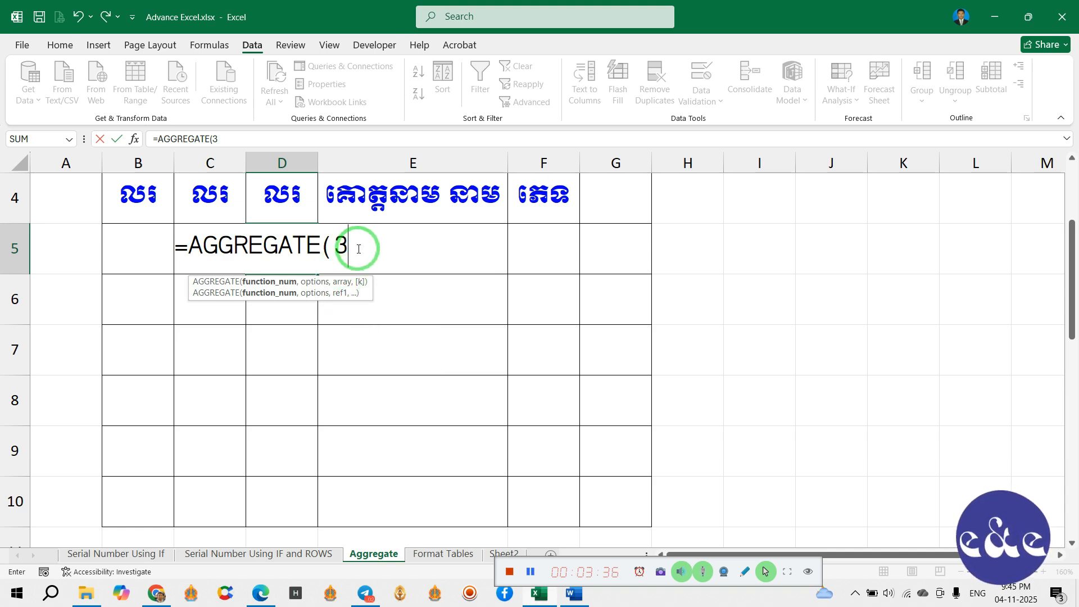
text(,)
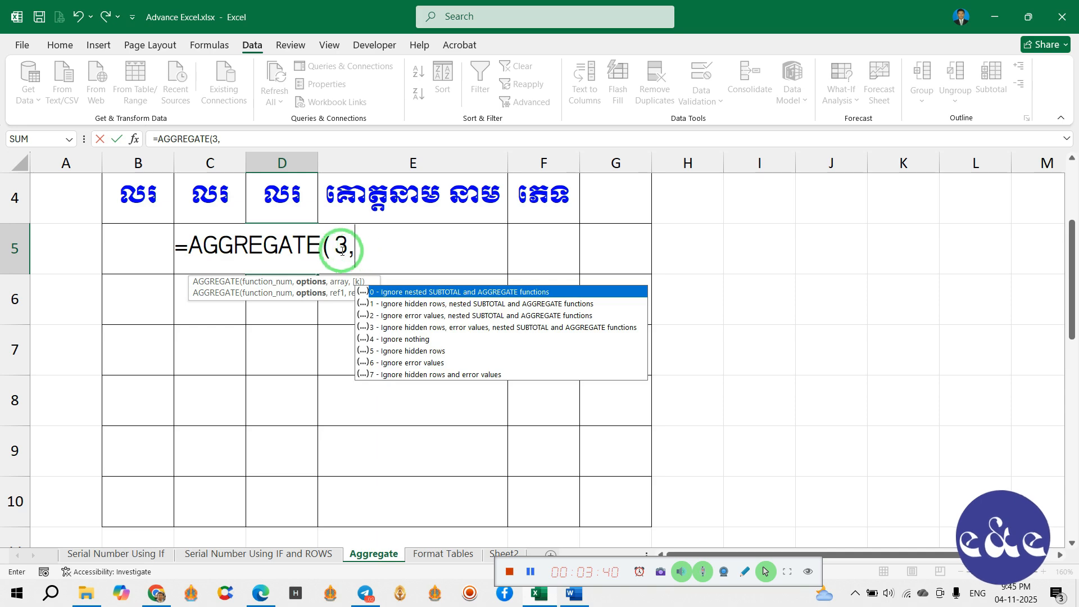
- Review the formula's function number against the function_num and options arguments in the Word document Advace Excel.docx, and return to the Excel workbook
click(340, 249)
drag(340, 249, 343, 255)
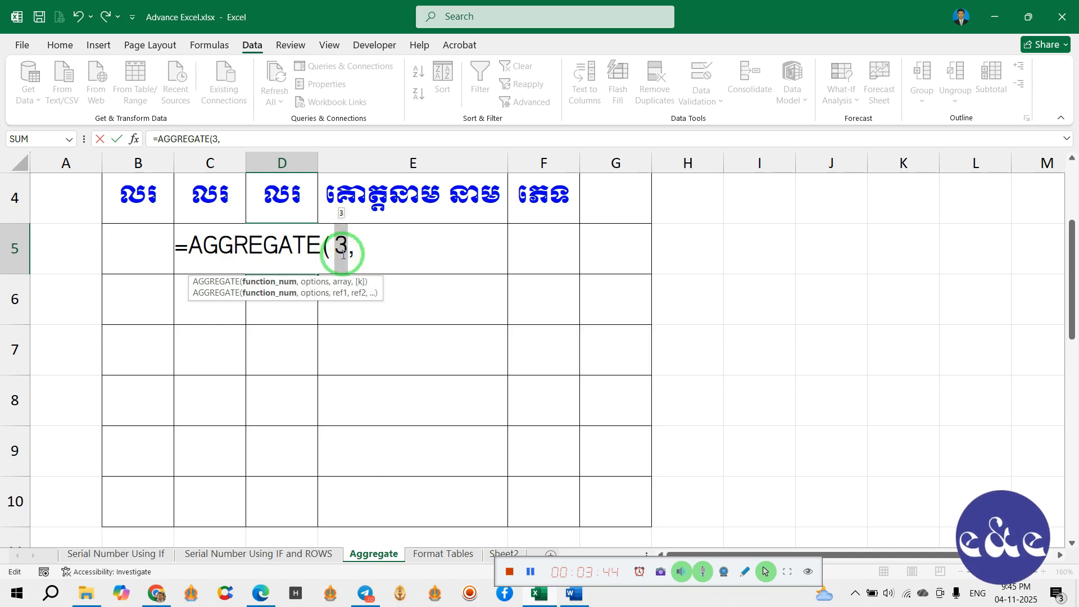
click(573, 593)
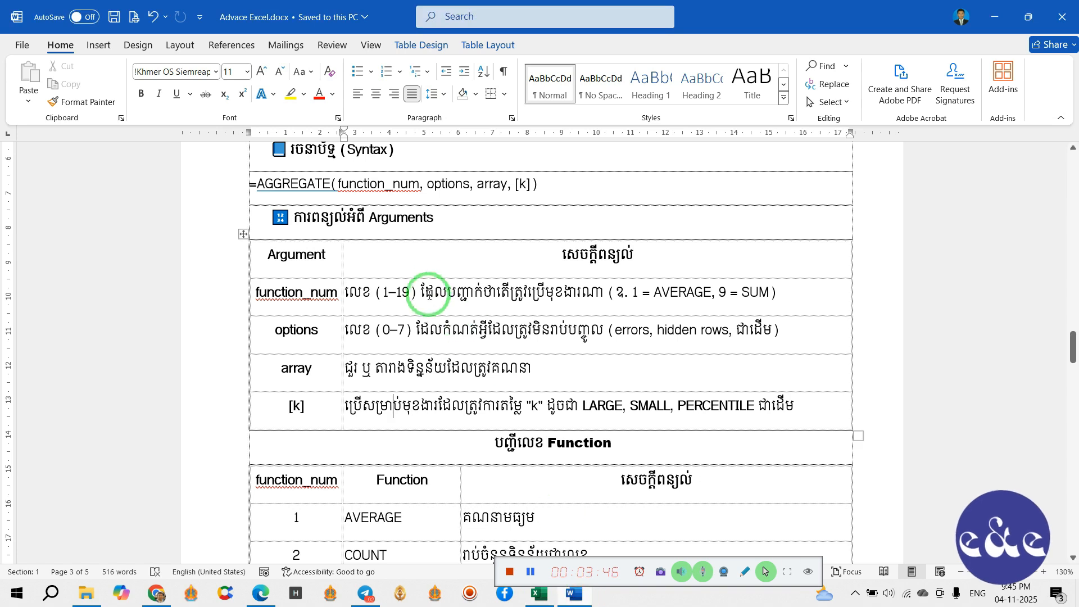
drag(338, 186, 466, 192)
click(540, 594)
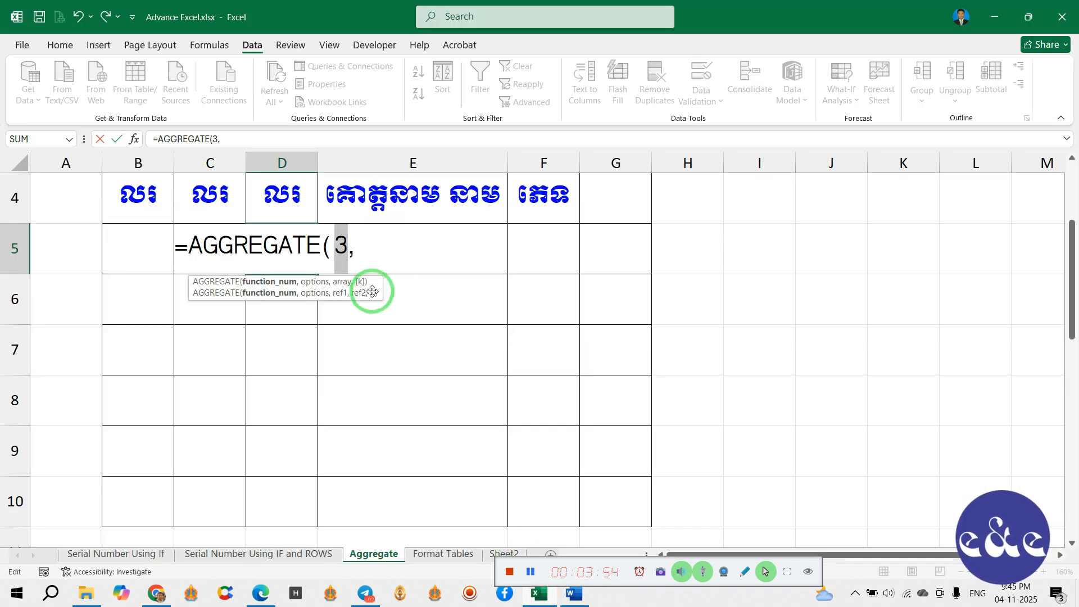
- Choose 5 - Ignore hidden rows as the options argument of the AGGREGATE formula and proceed to its array argument
click(373, 249)
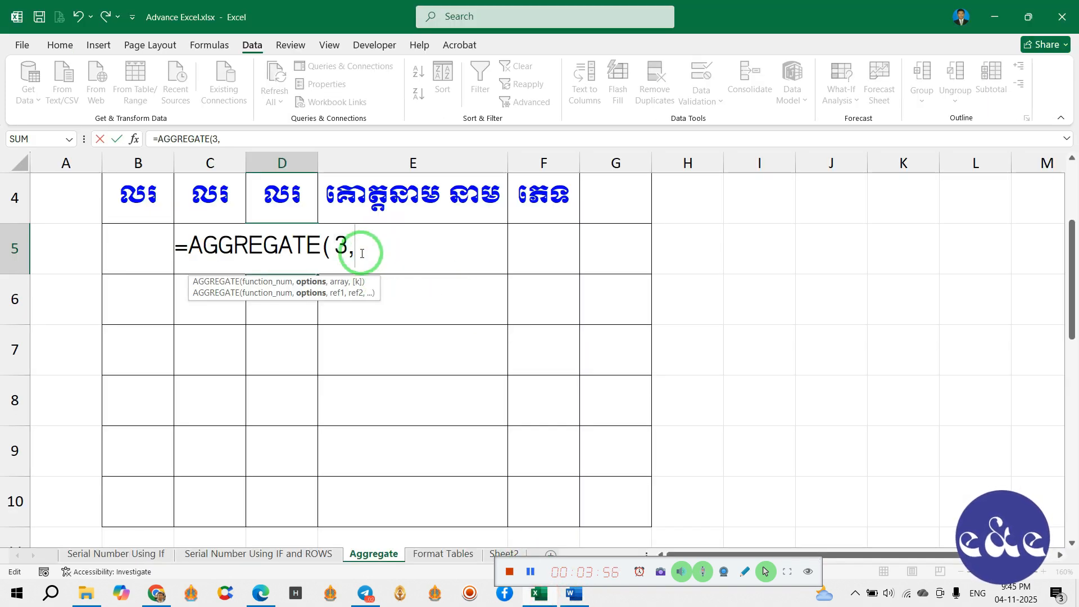
key(BackSpace)
text(,)
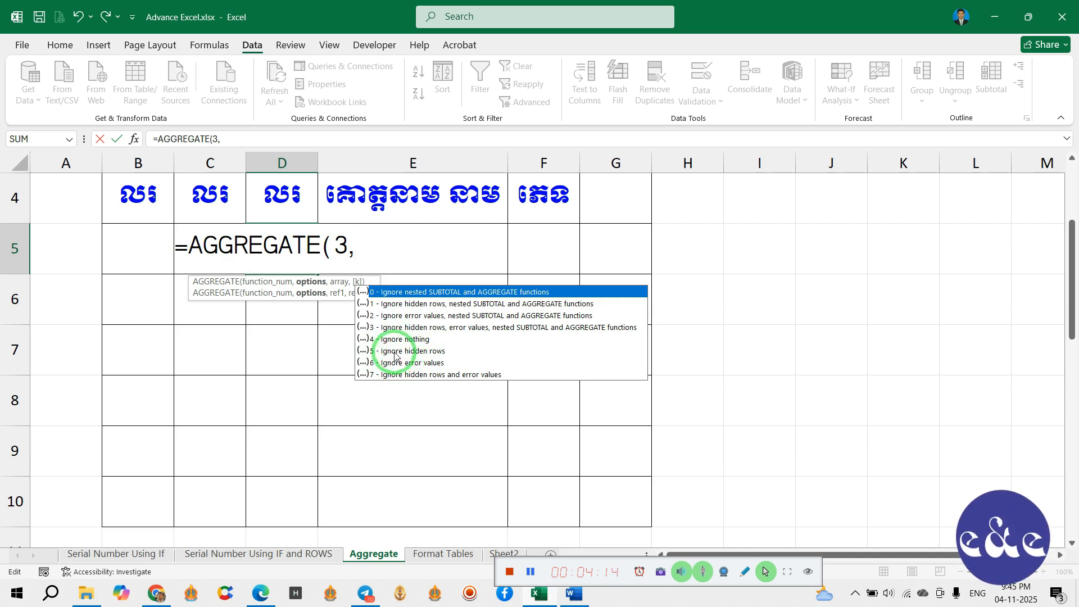
click(395, 355)
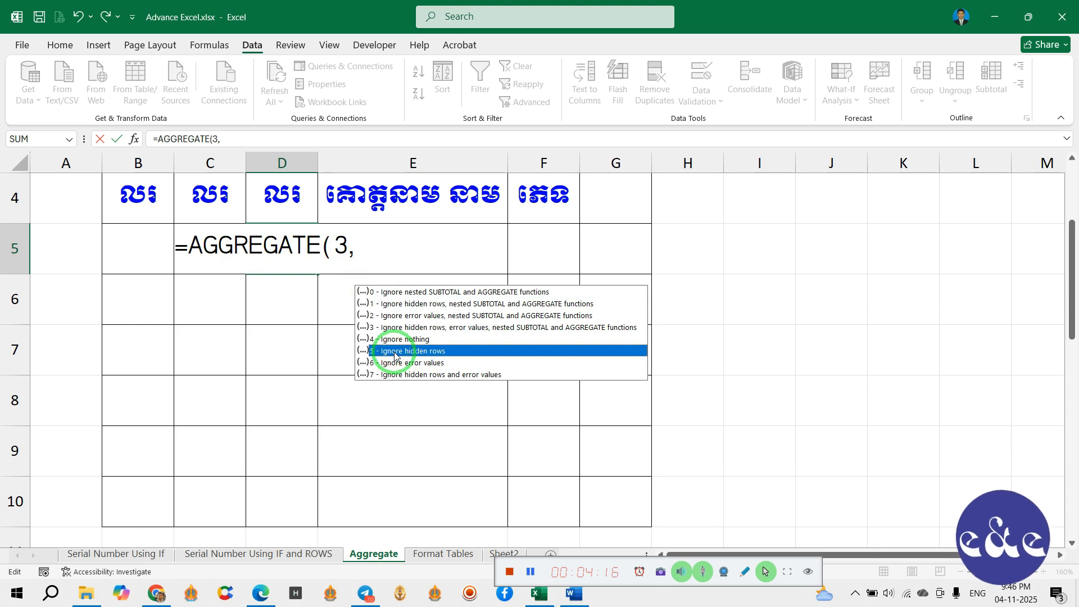
double_click(395, 353)
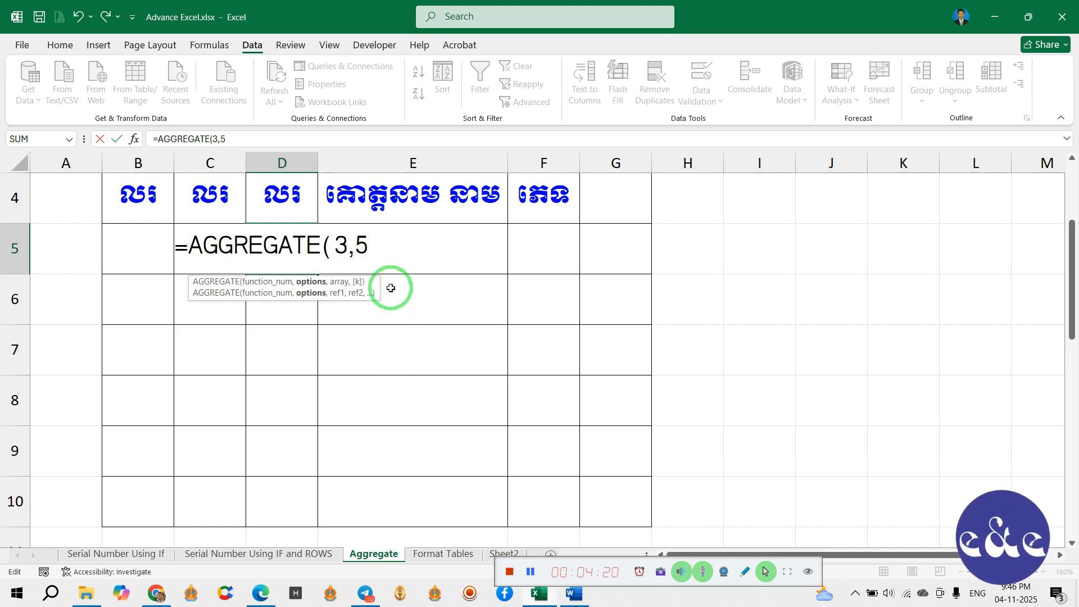
text(,)
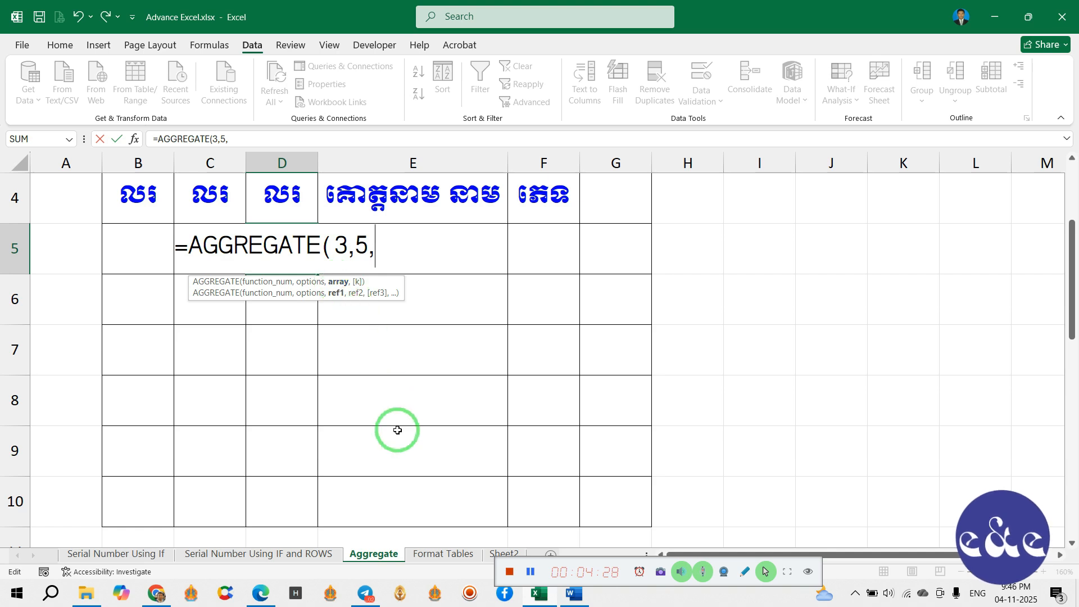
- Check the array argument's explanation in Word, return to Excel, and enter E5:E5 as the array, closing the AGGREGATE formula's parenthesis
click(578, 600)
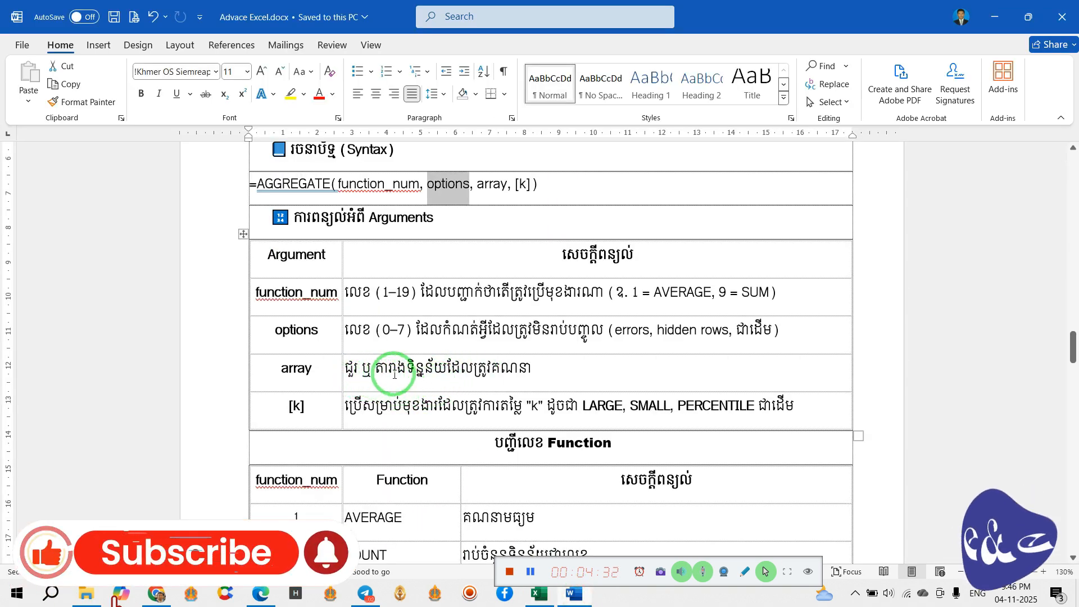
click(534, 591)
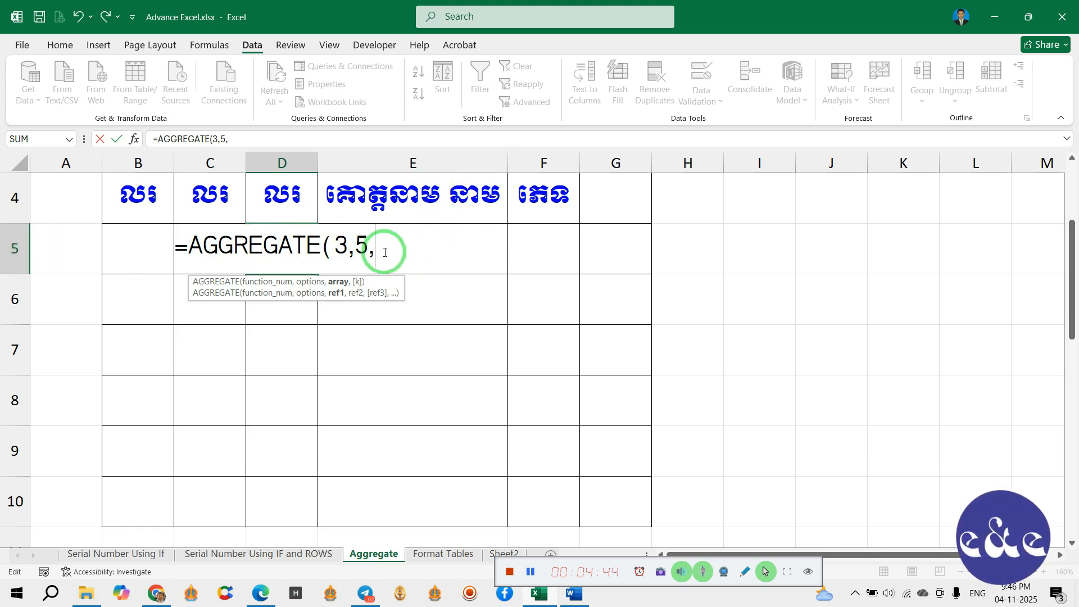
text(E)
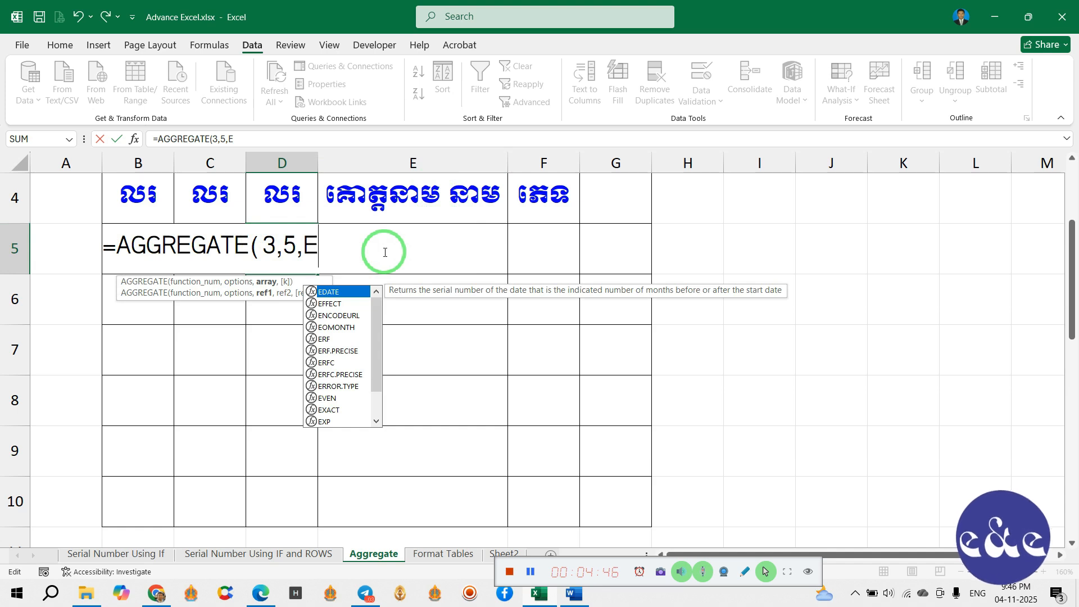
text(5:)
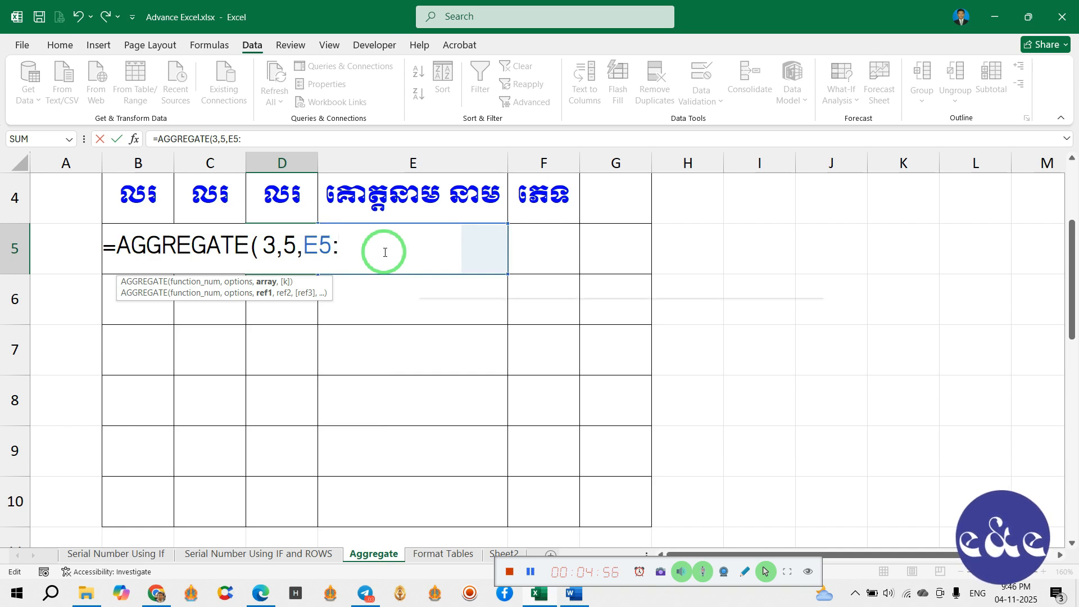
text(E5)
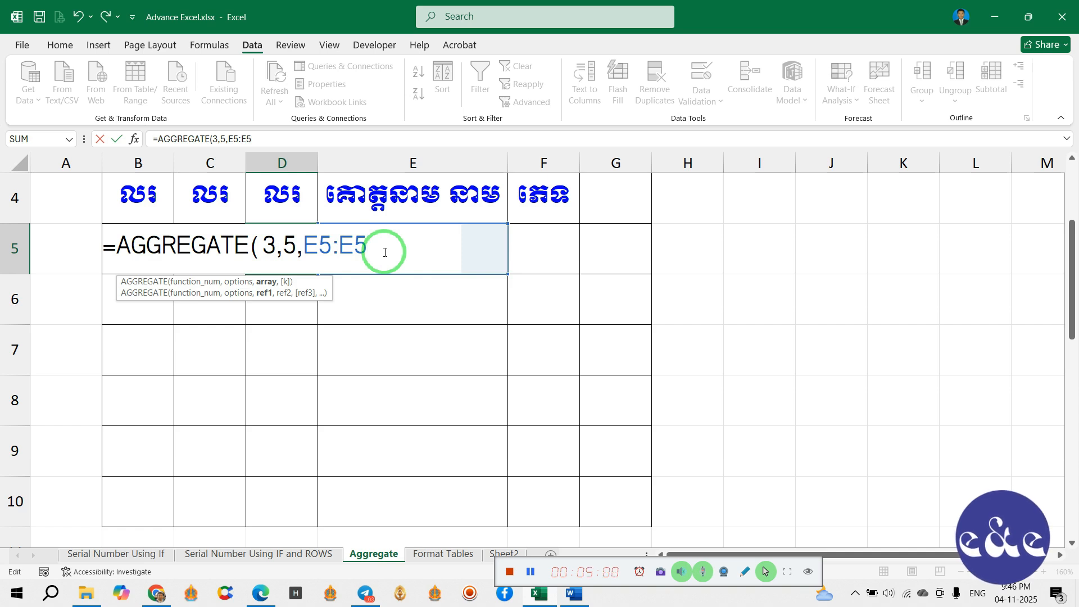
text())
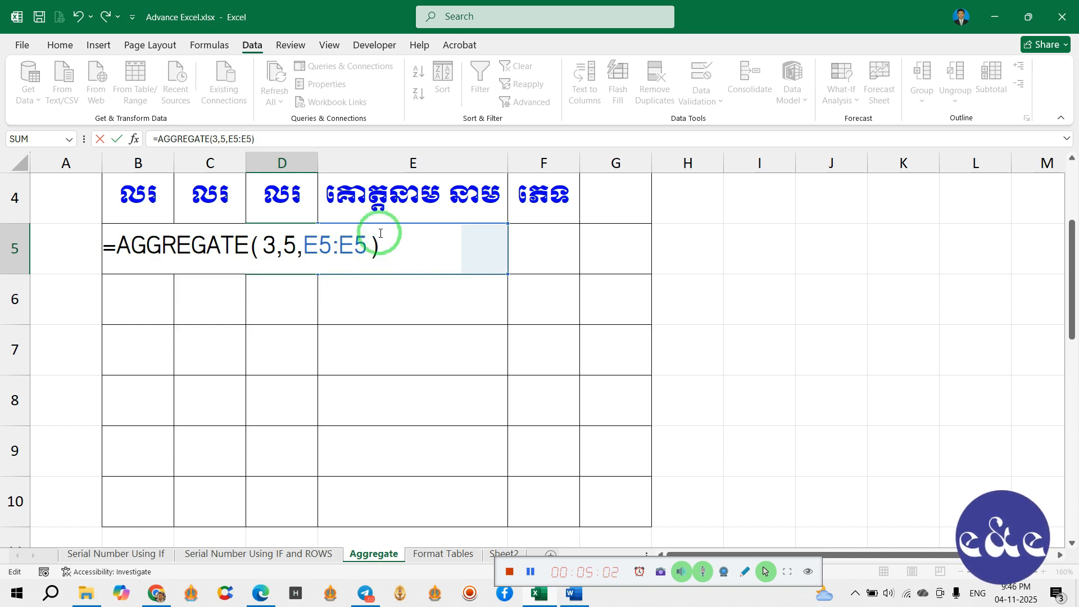
- Make the range's starting reference absolute so the formula reads =AGGREGATE(3,5,$E$5:E5), and commit it in D5
click(325, 244)
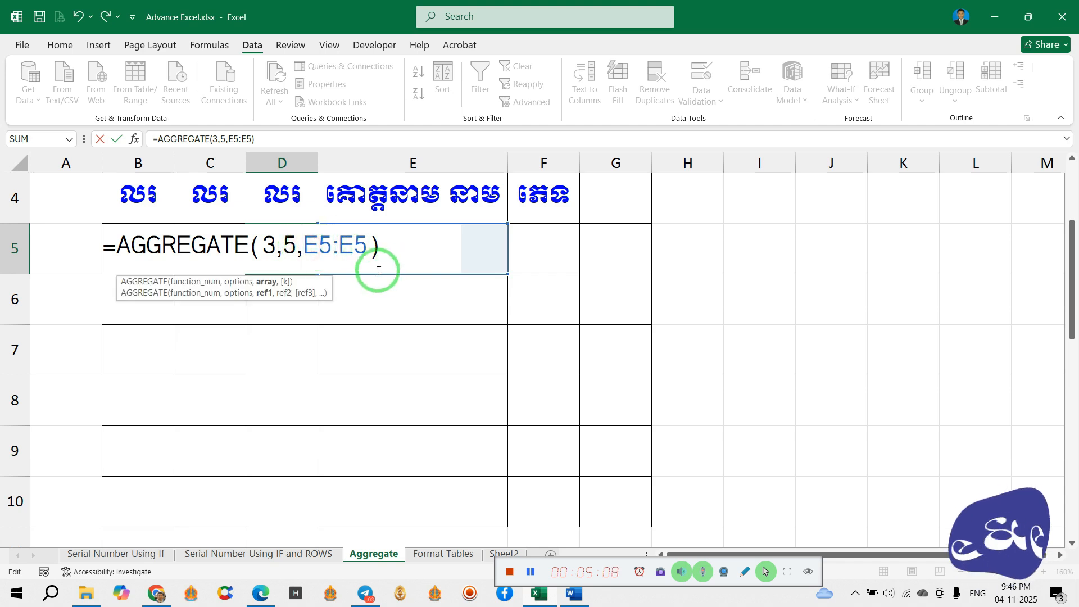
text($)
scroll(378, 271, up, 3)
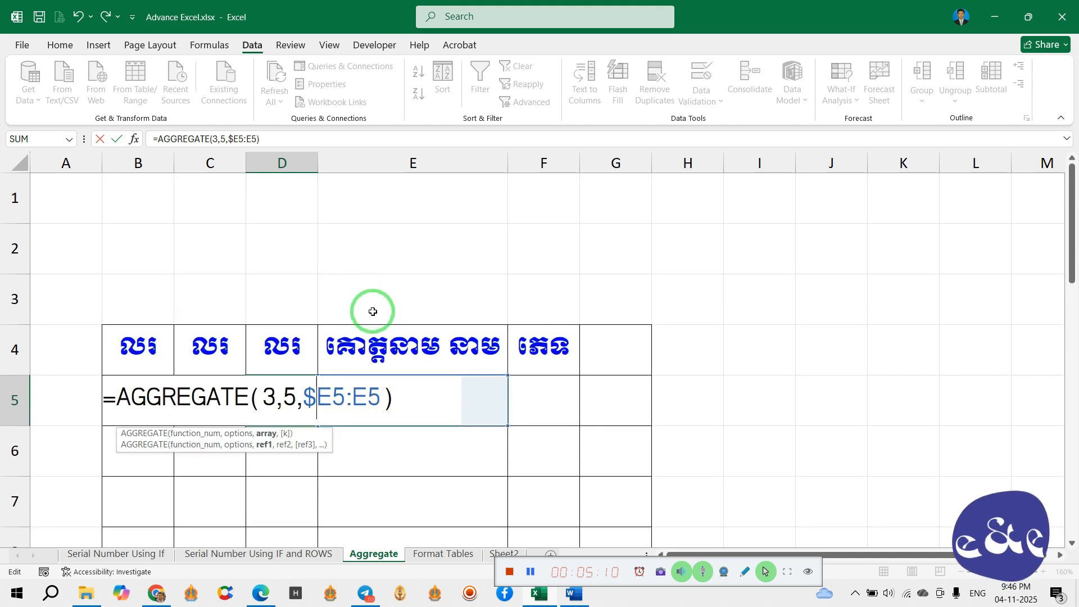
scroll(339, 390, down, 2)
scroll(335, 326, up, 2)
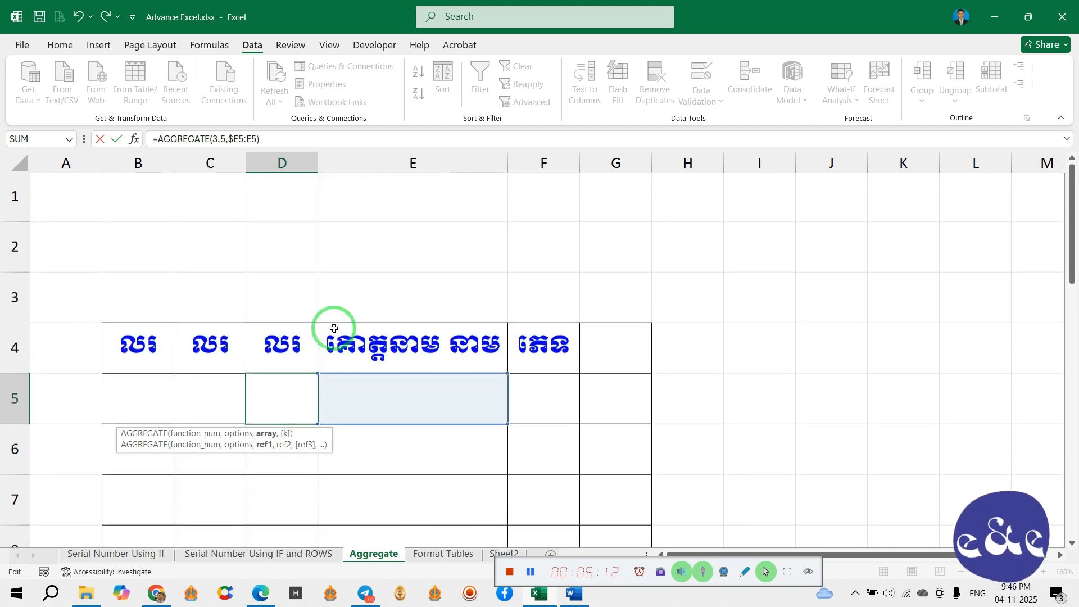
scroll(336, 390, down, 1)
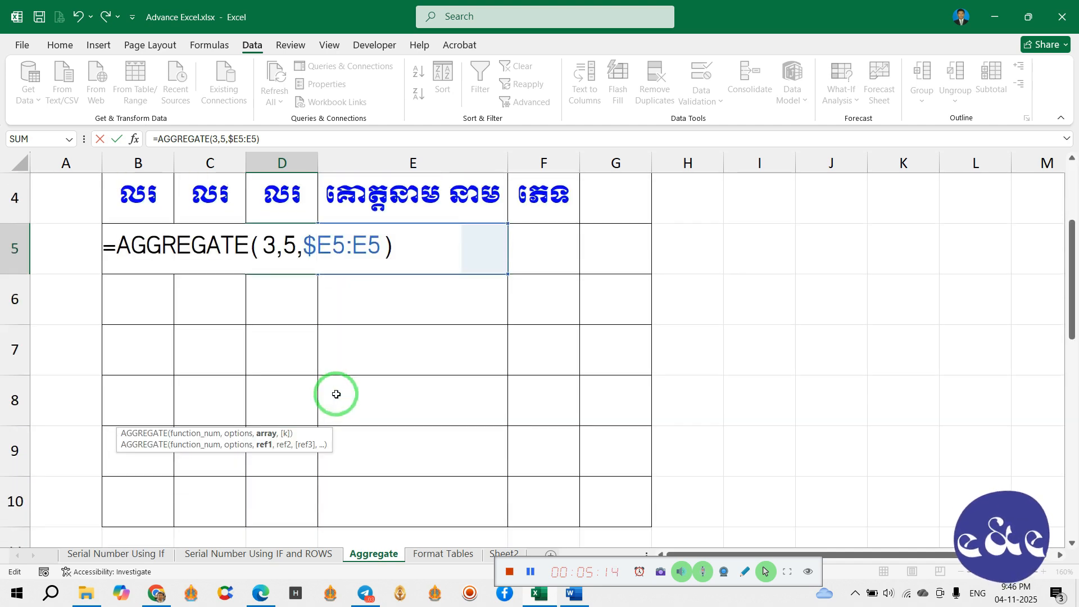
click(335, 253)
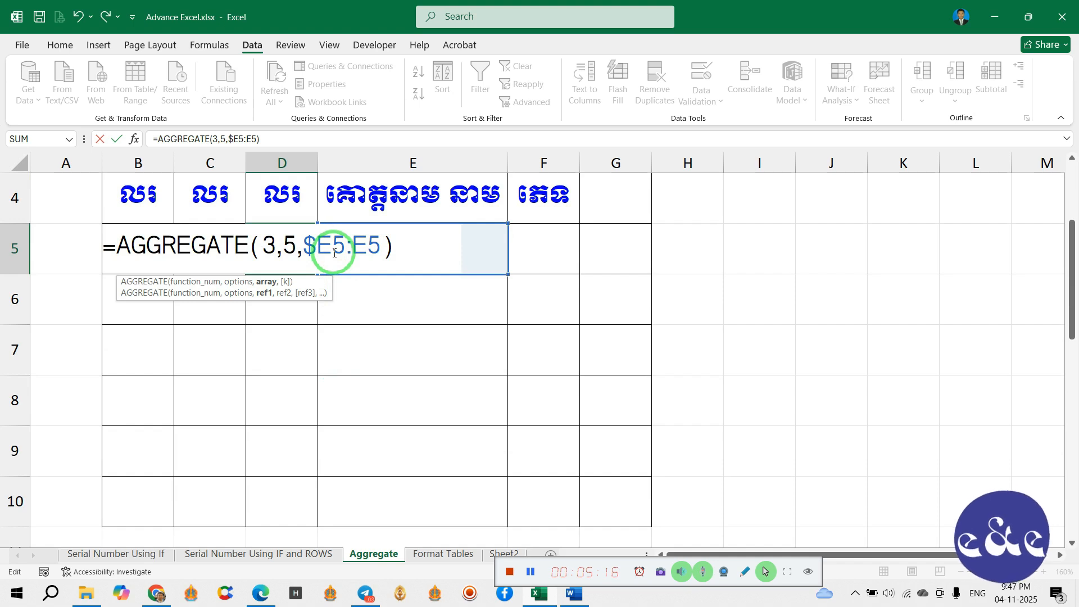
text($)
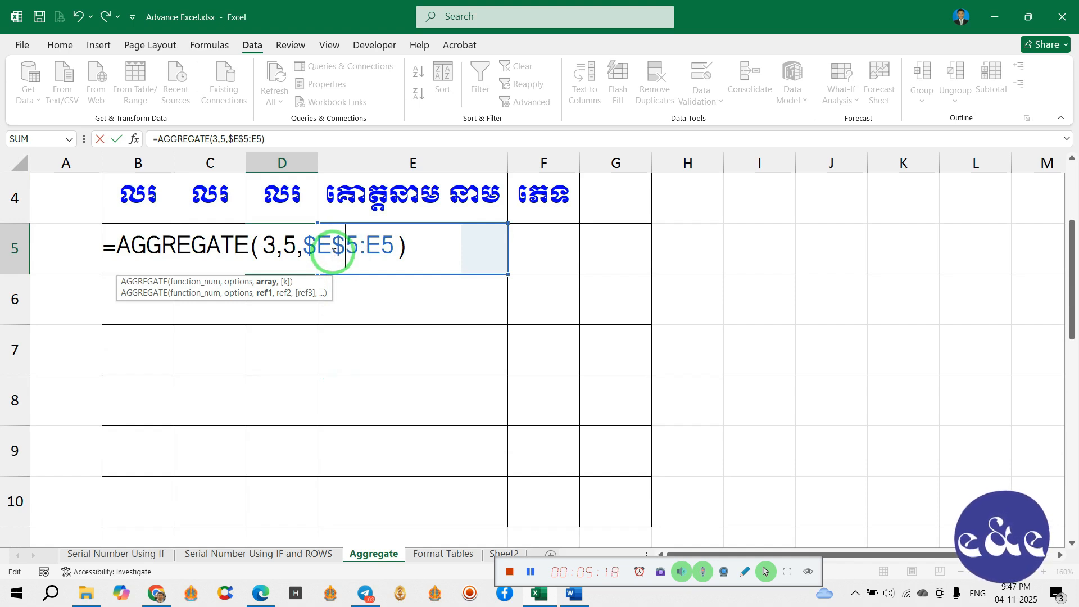
click(430, 248)
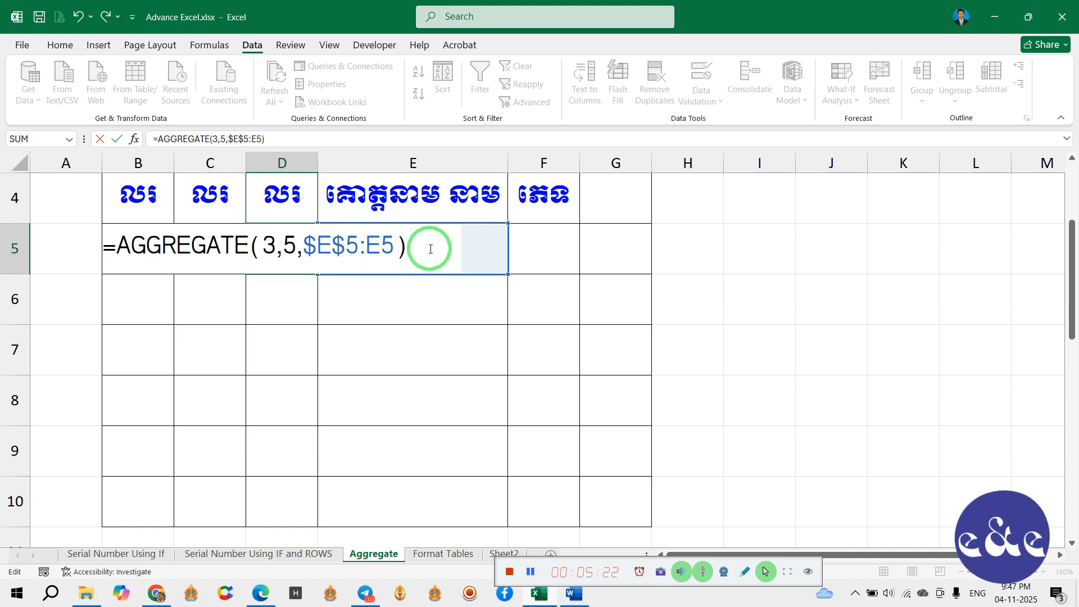
key(Return)
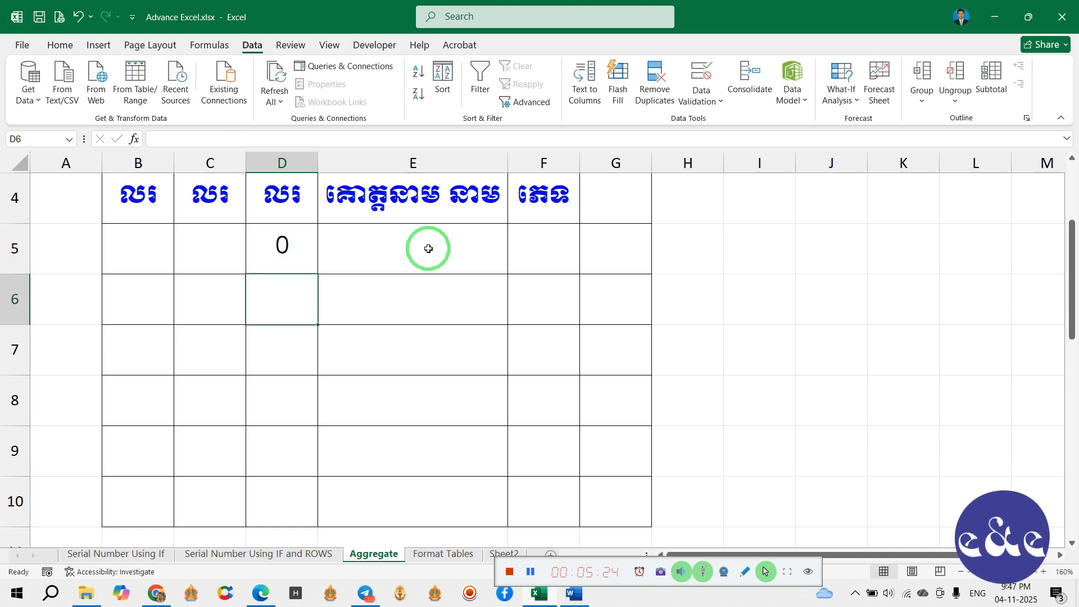
- Enter a sample person's name in E5 and fill the AGGREGATE formula from D5 down through D10
click(304, 246)
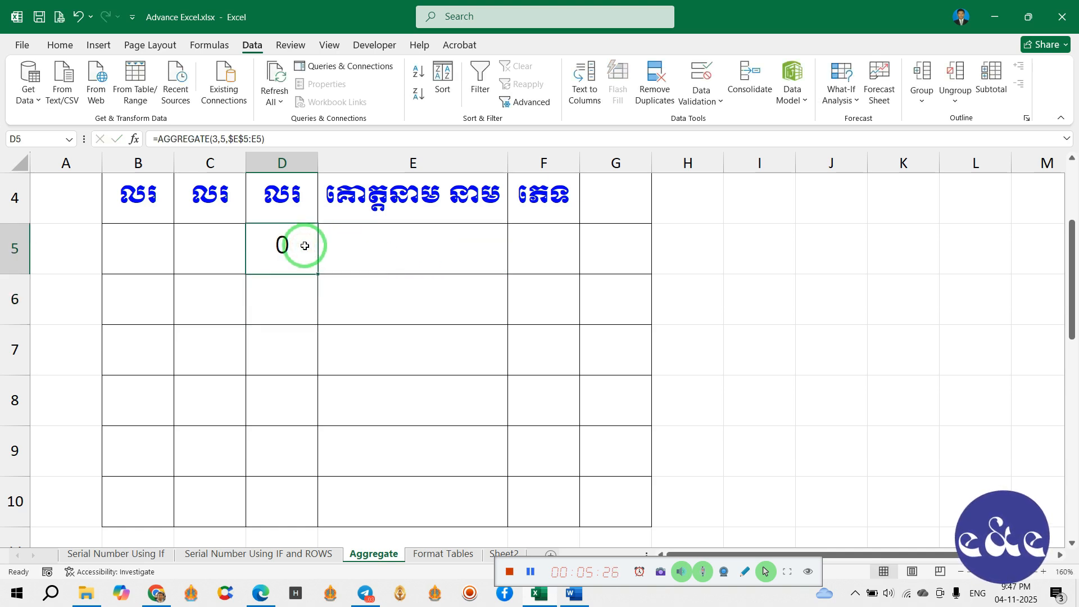
click(356, 255)
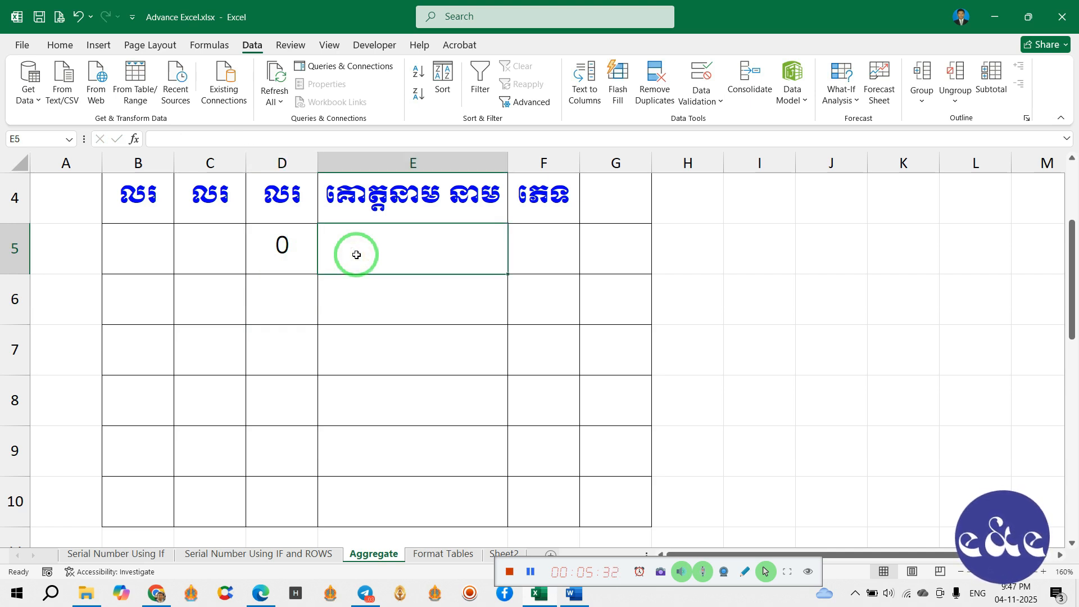
text(Chamnan)
key(Return)
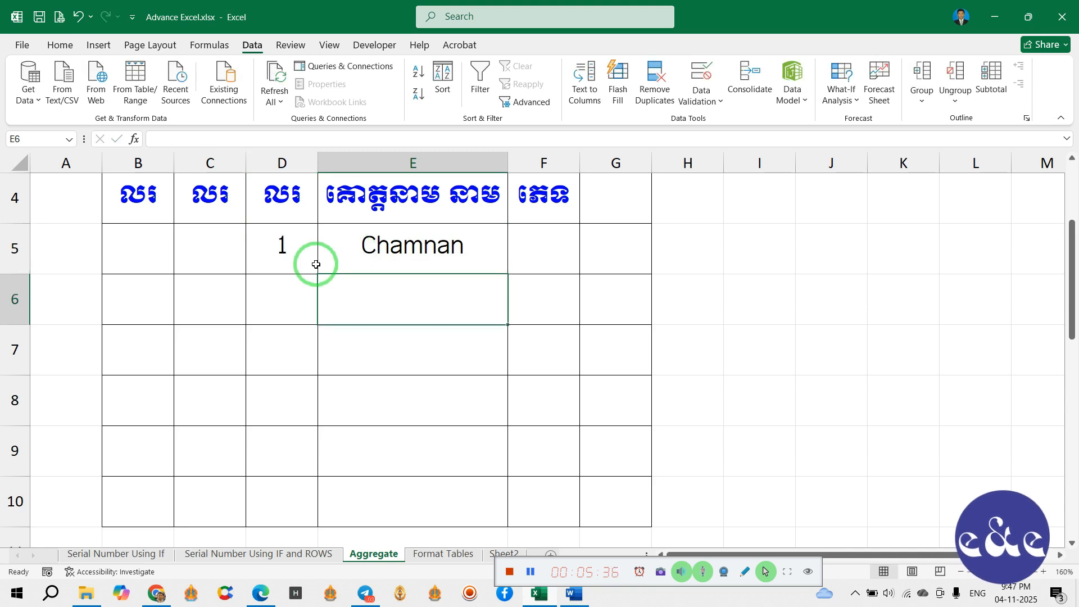
click(299, 253)
drag(319, 277, 318, 513)
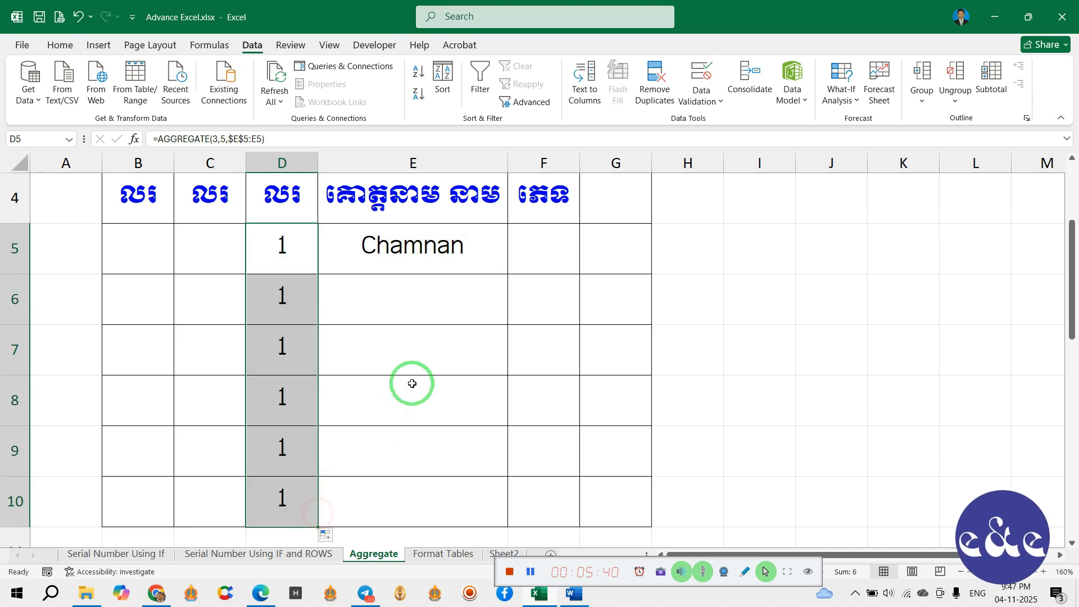
- Enter two more sample names in E6 and E7 to test the numbering in column D
click(396, 303)
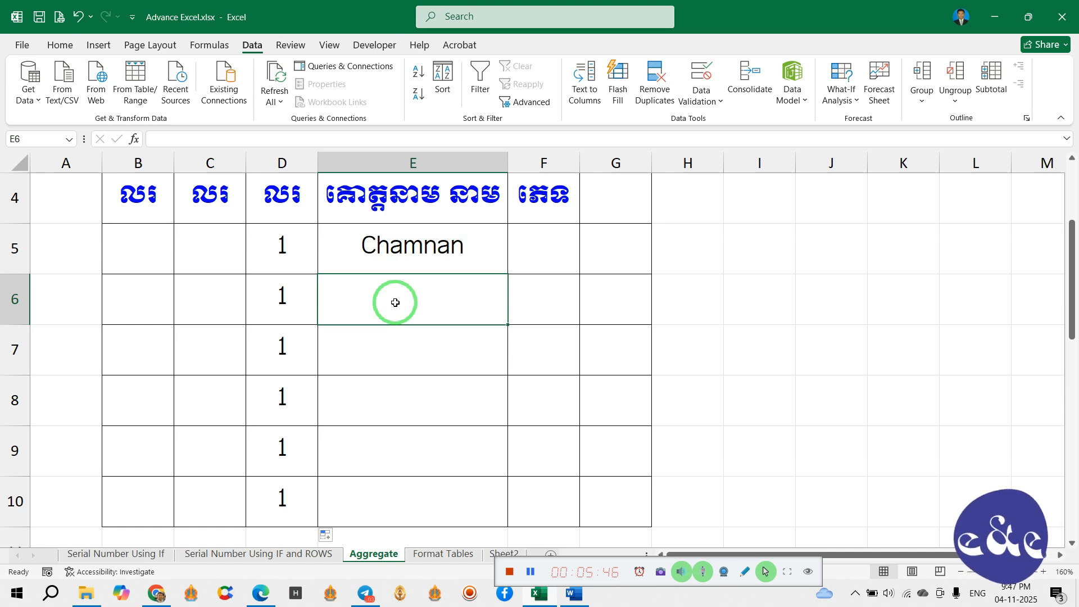
text(Sop)
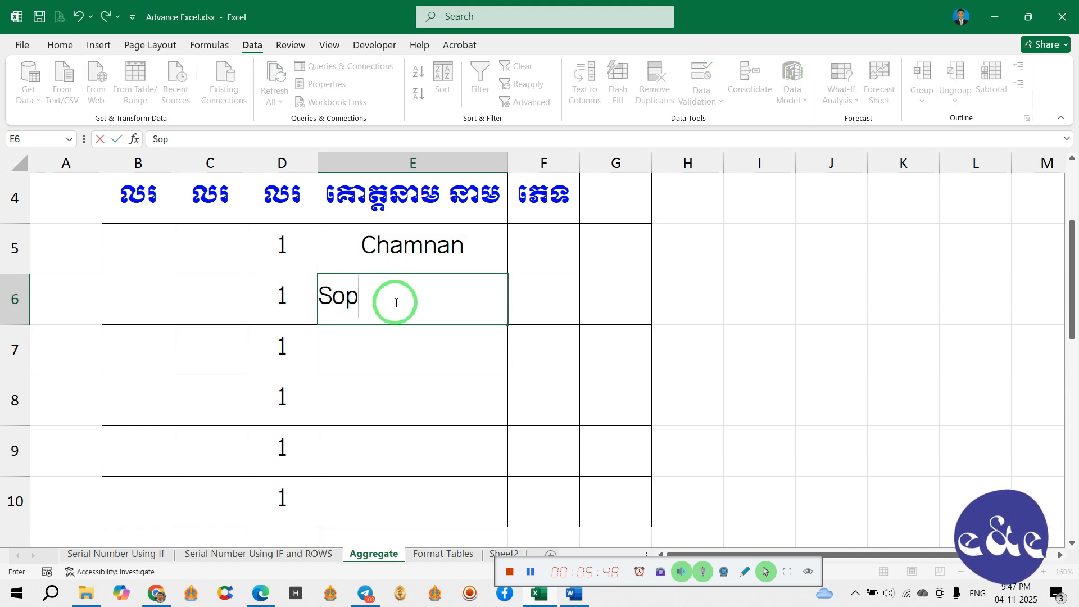
text(hy)
key(Return)
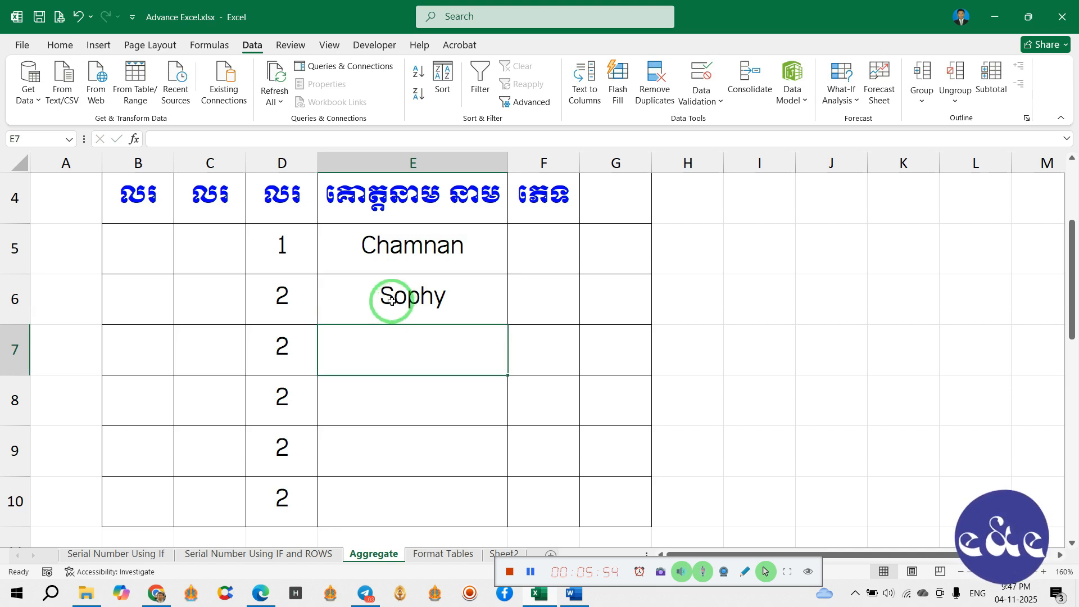
click(387, 346)
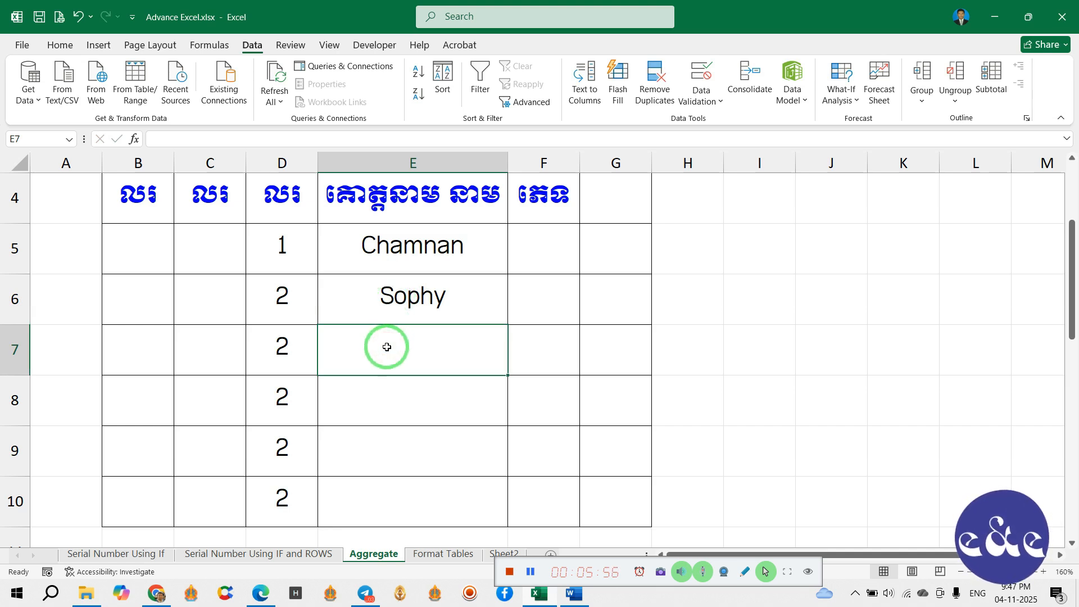
text(Mfanith)
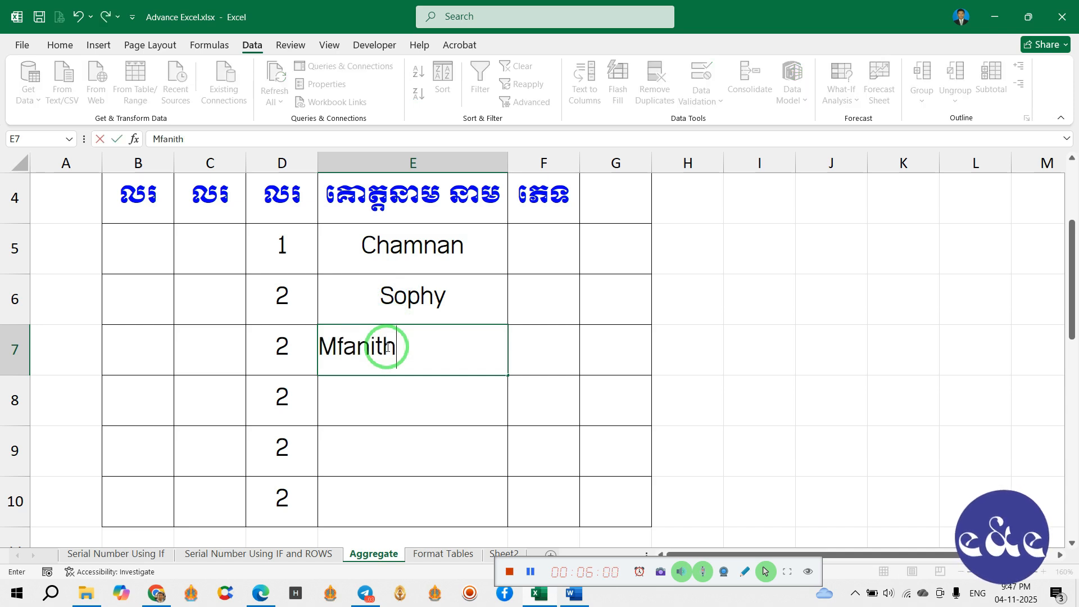
key(BackSpace)
key(BackSpace)
key(BackSpace)
text(anit)
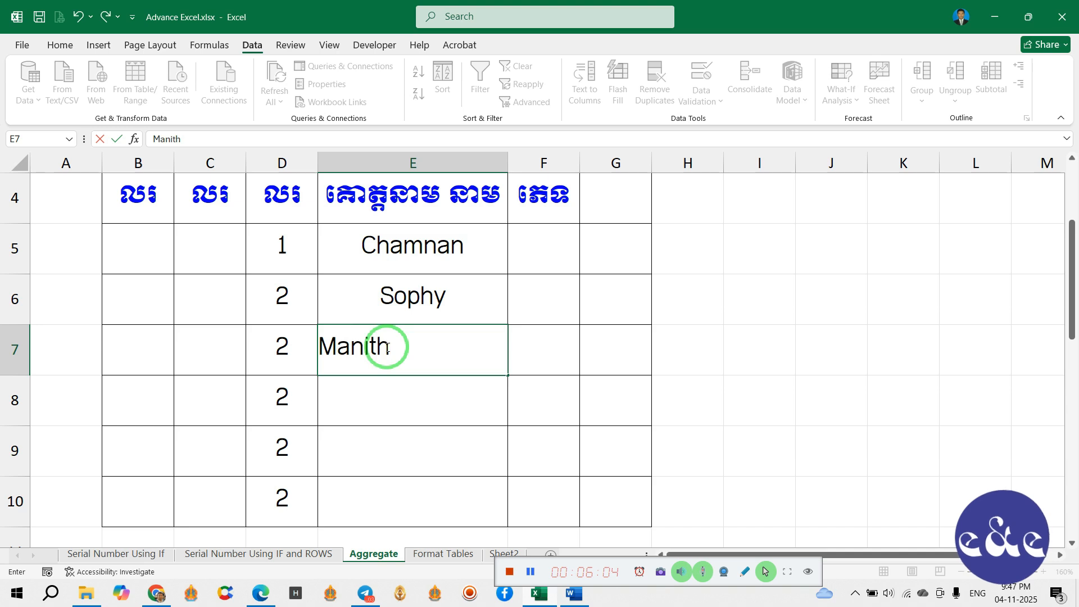
key(Return)
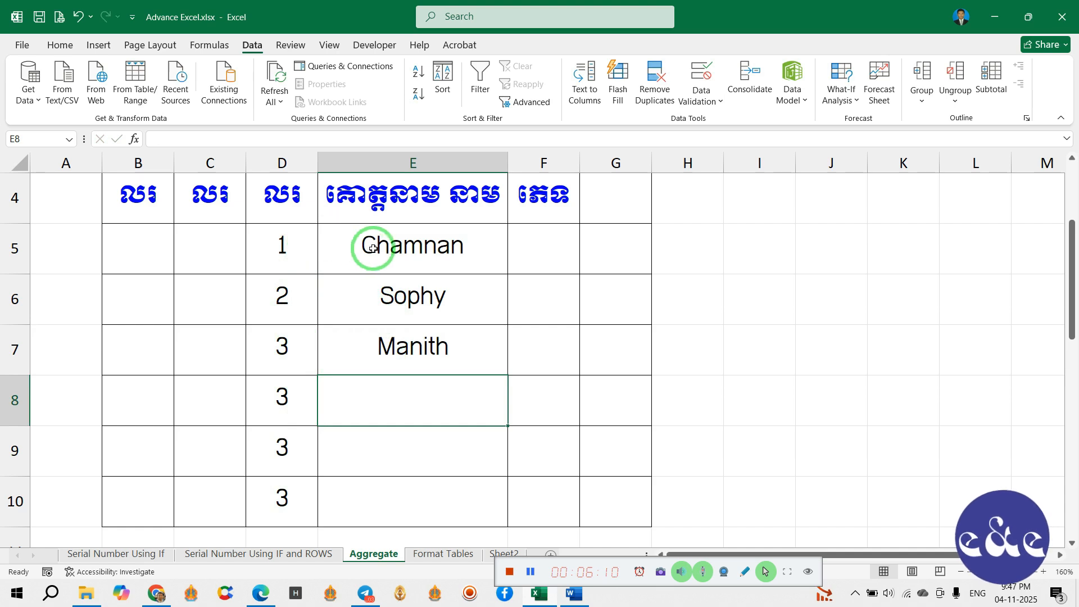
- Delete the sample names from E5:E7 and select cell E5
drag(354, 245, 388, 341)
key(Delete)
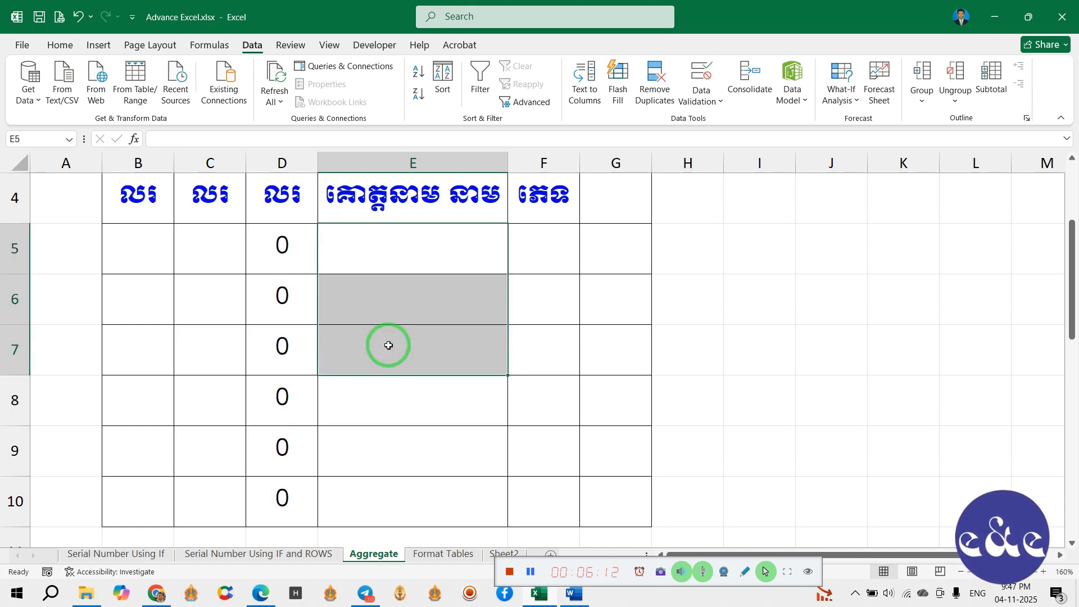
click(380, 254)
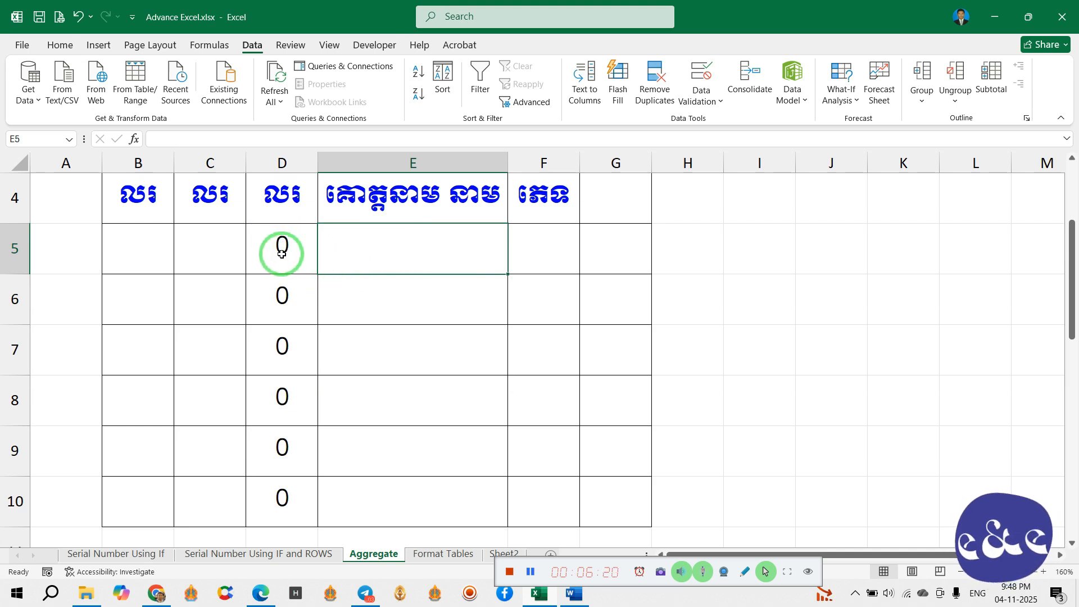
- Start wrapping the AGGREGATE formula in D5 in an IF function with the logical test E5=""
click(364, 305)
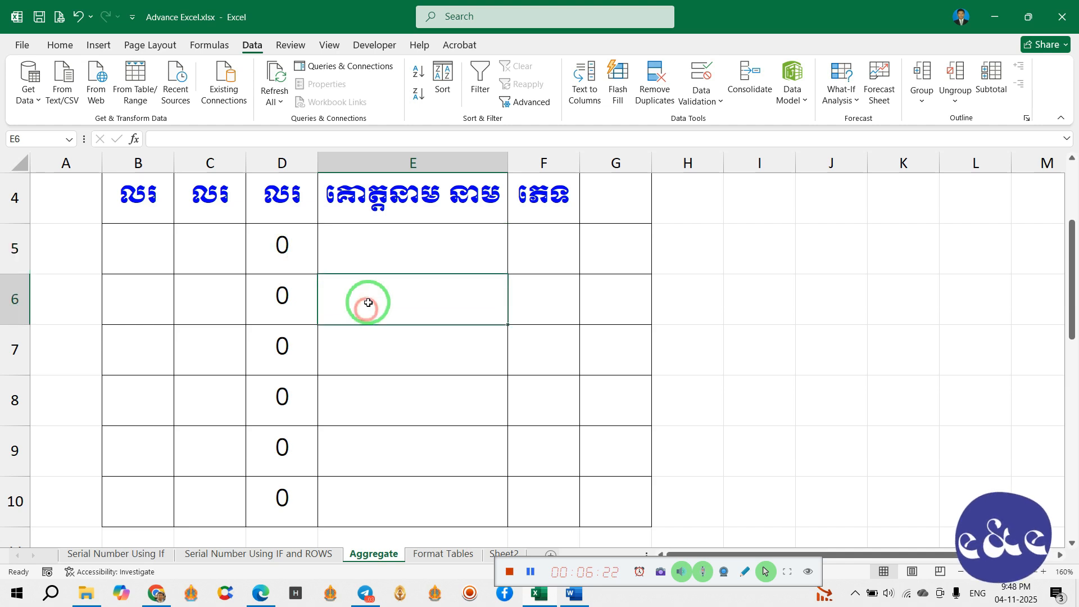
click(378, 246)
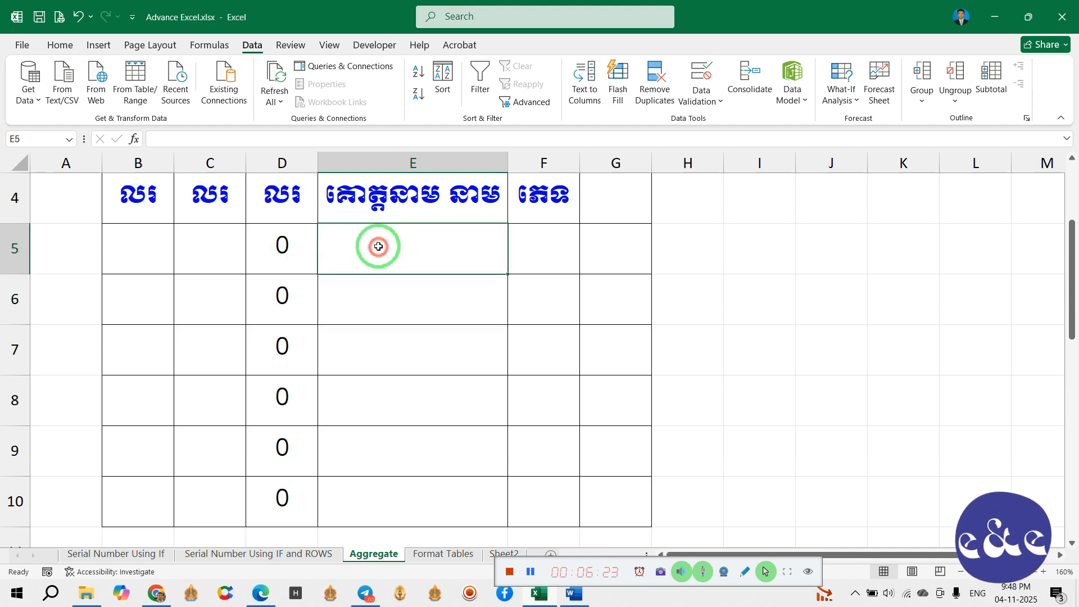
click(299, 253)
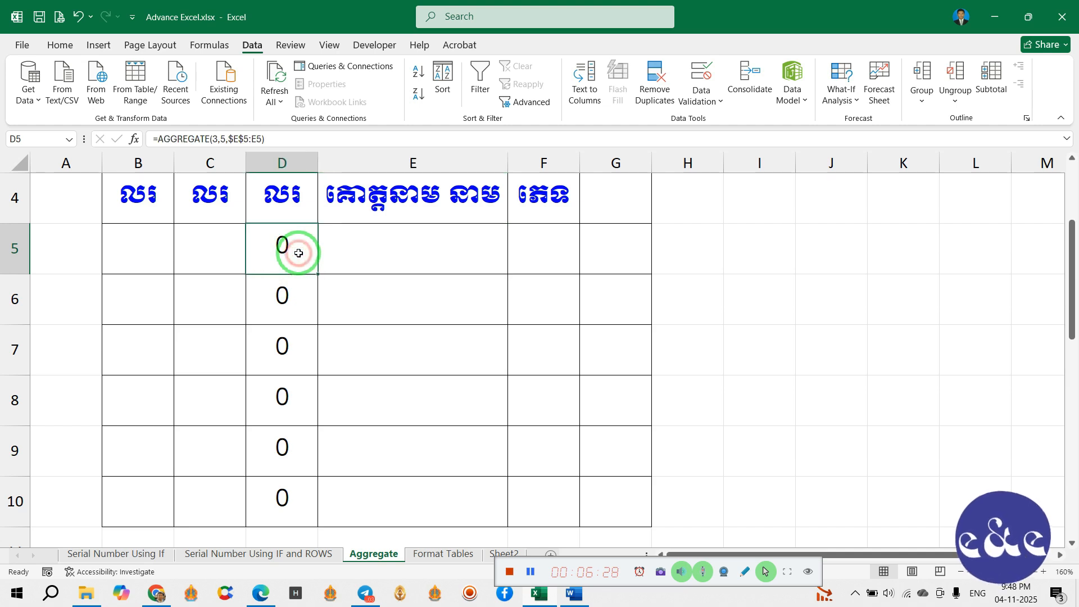
double_click(299, 253)
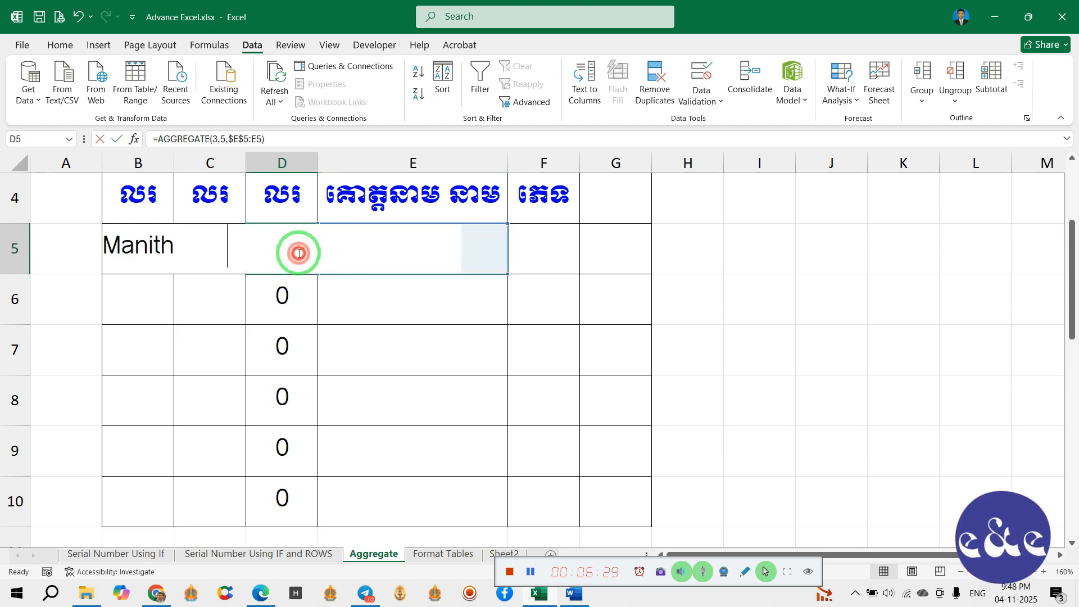
click(116, 247)
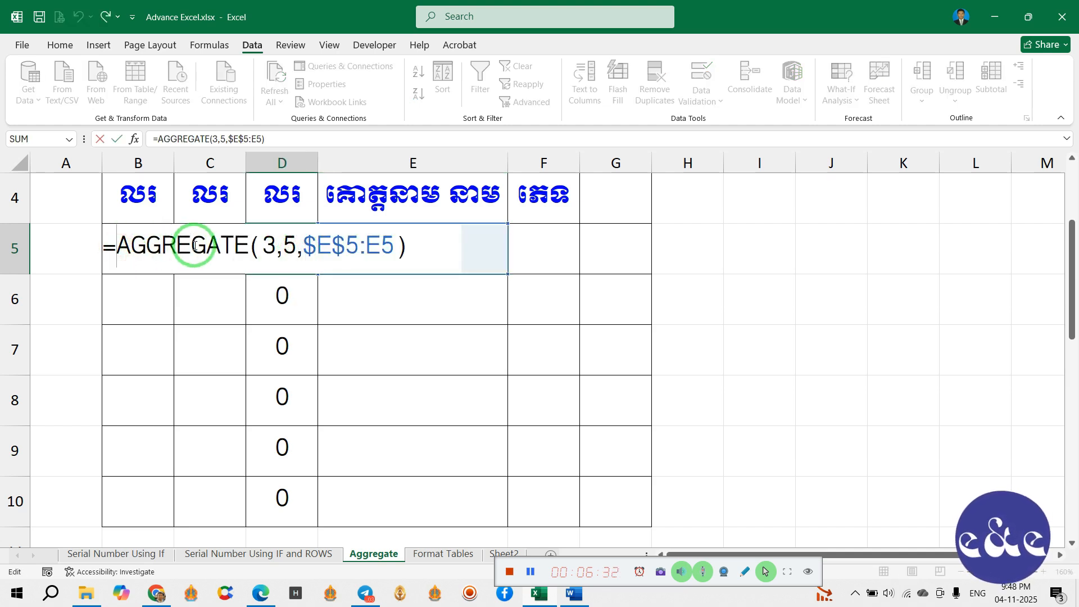
text(IF()
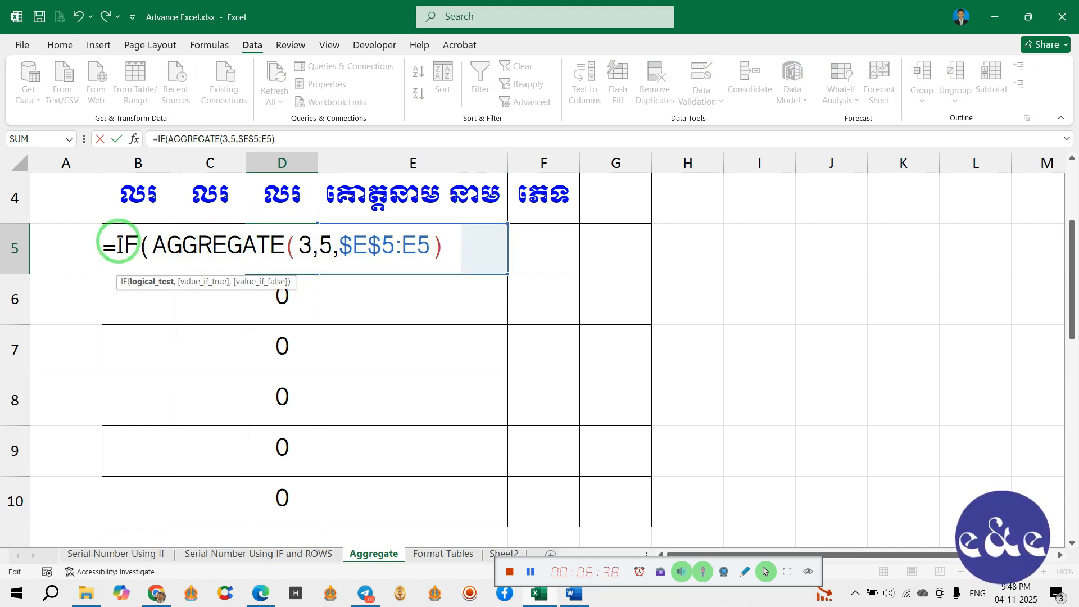
click(479, 248)
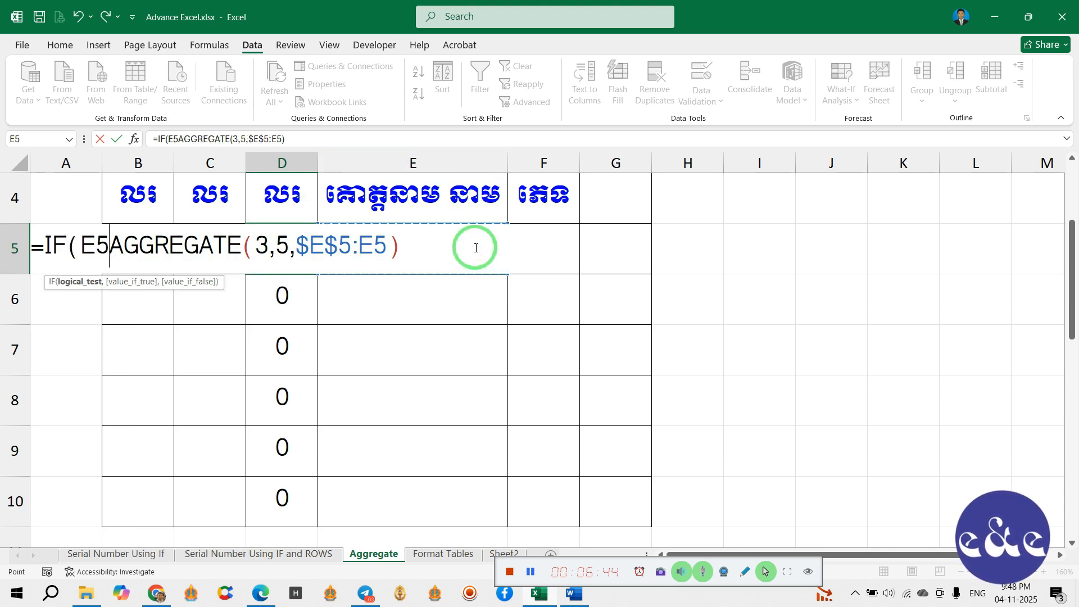
text(=)
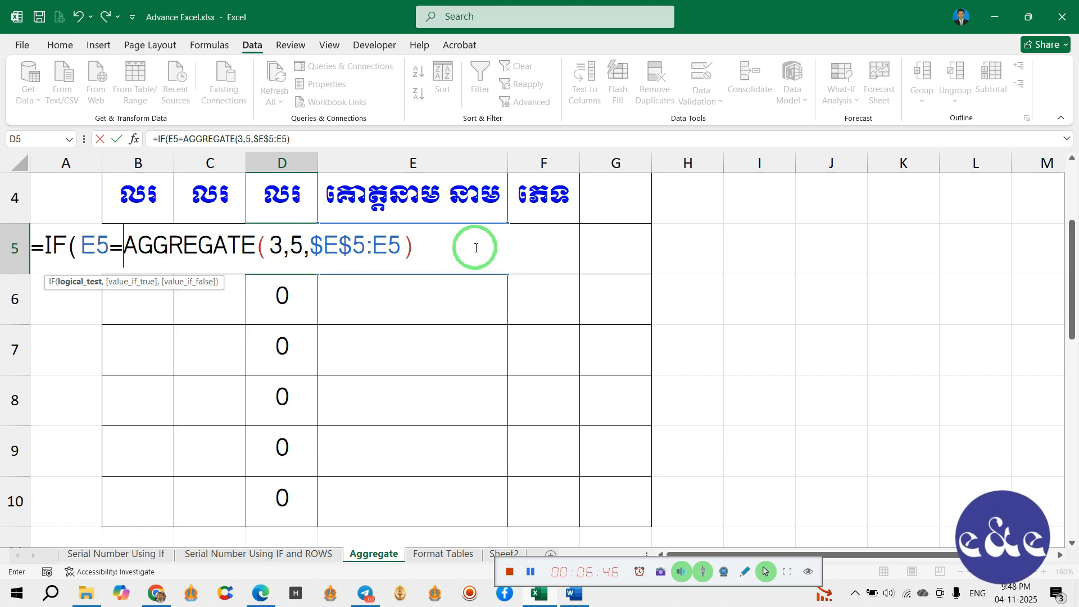
text("")
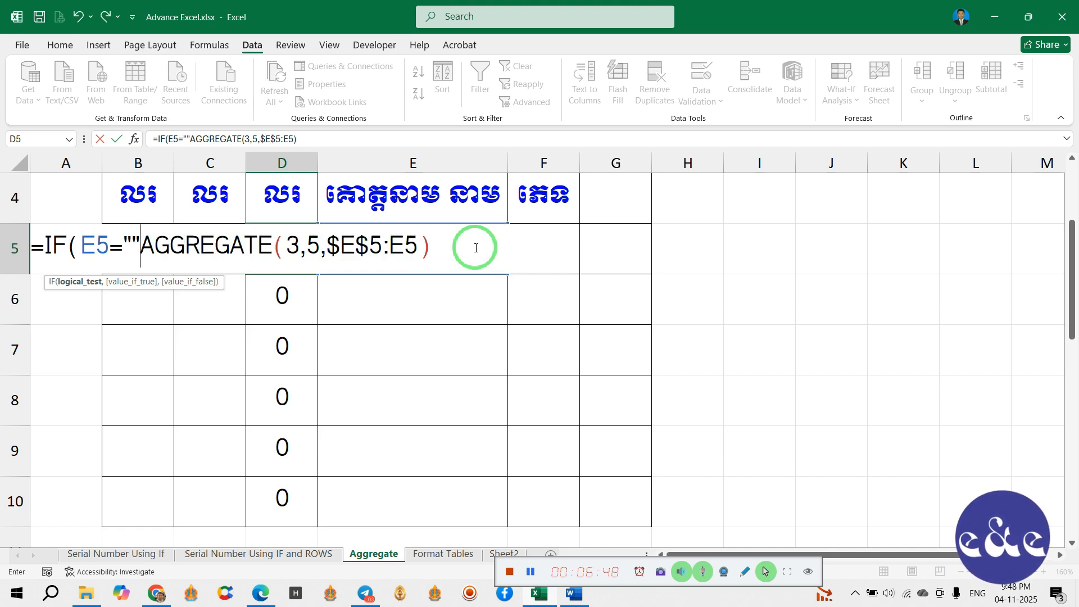
- Complete D5's formula as =IF(E5="","",AGGREGATE(3,5,$E$5:E5)) and commit it
text(,)
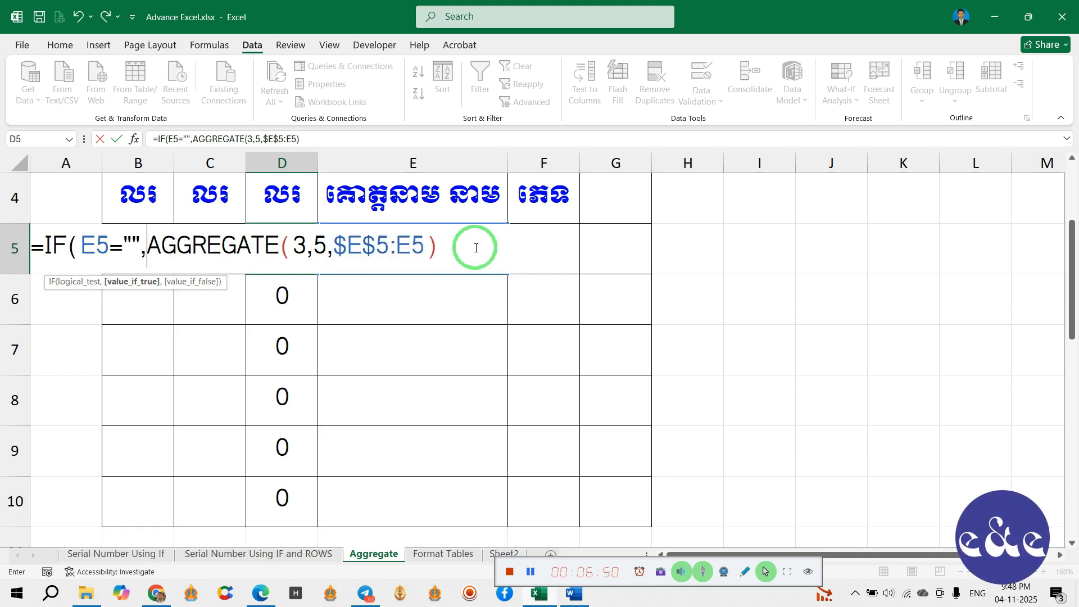
text("")
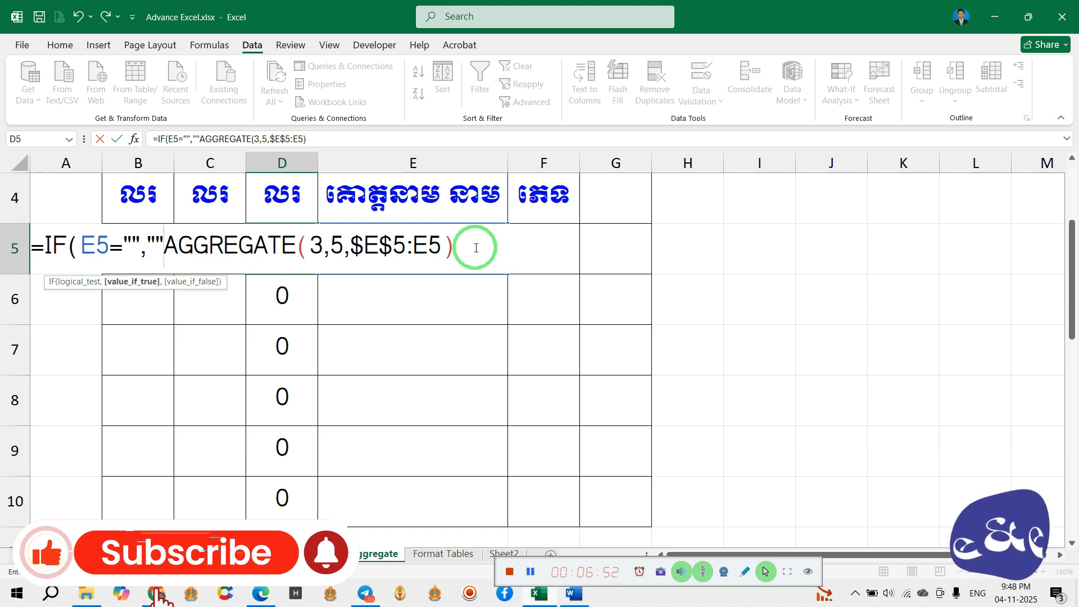
text(,)
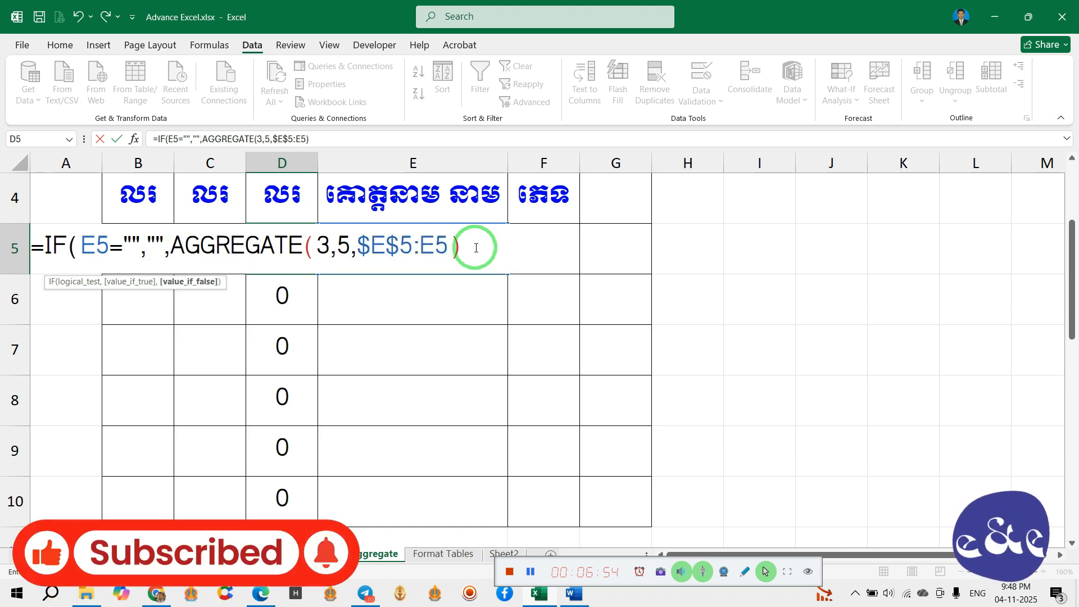
click(466, 248)
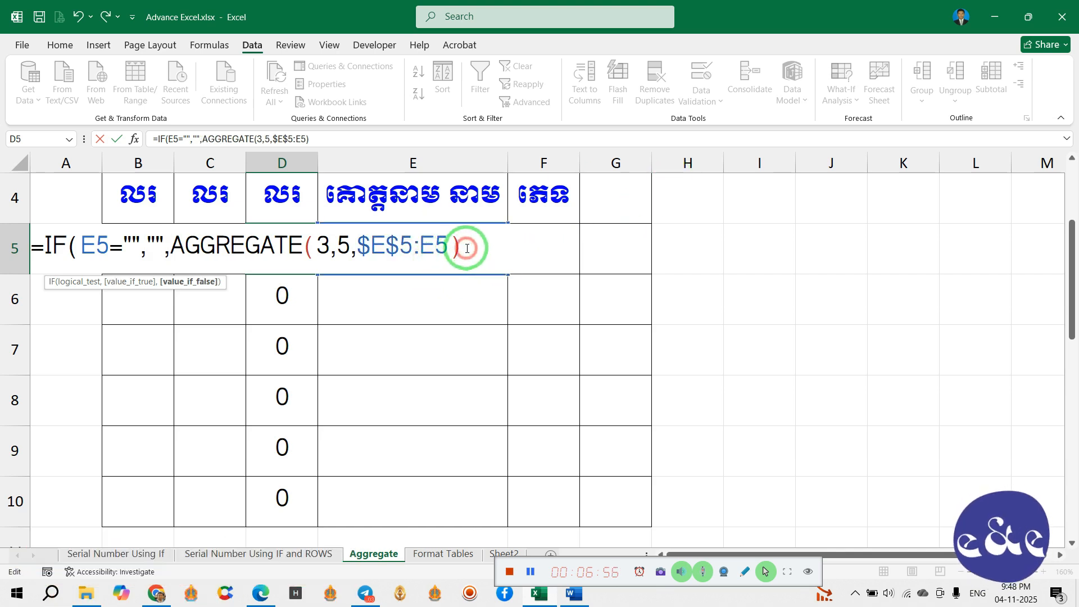
text())
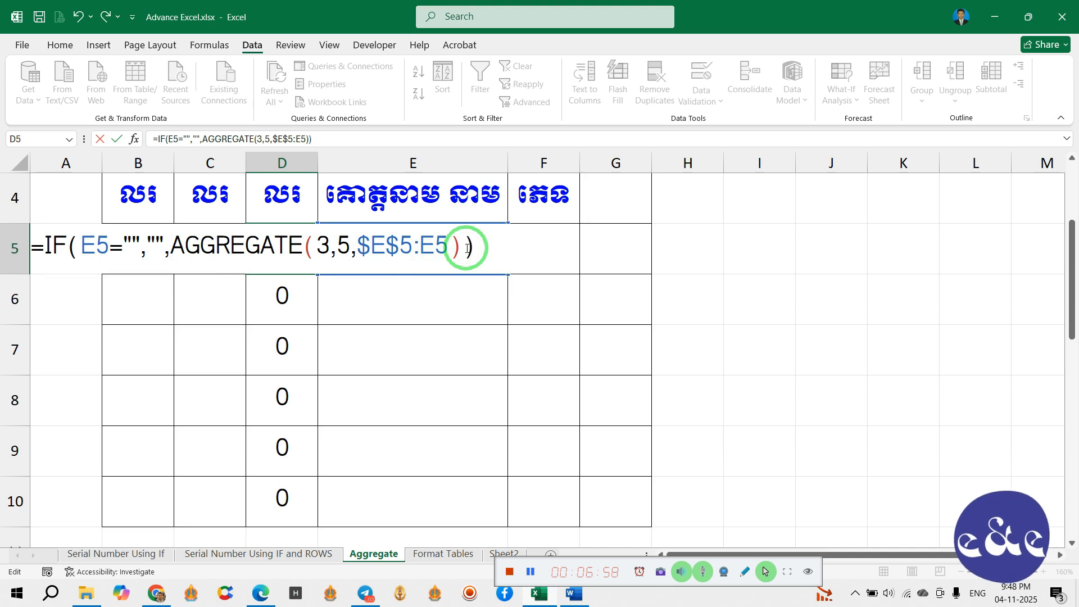
key(Return)
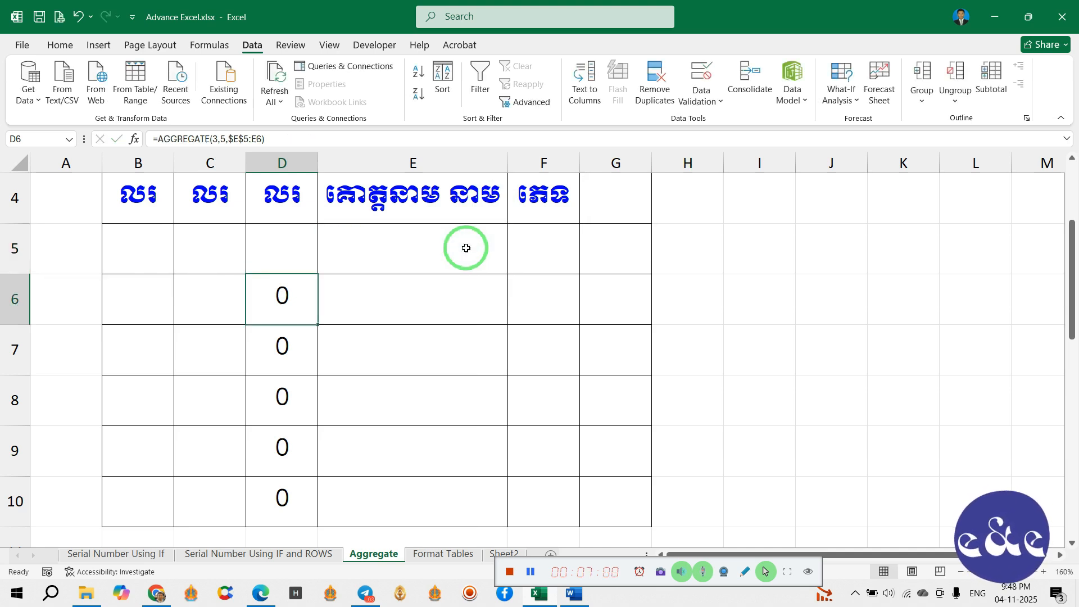
- Fill the IF and AGGREGATE formula from D5 down through D10
click(290, 256)
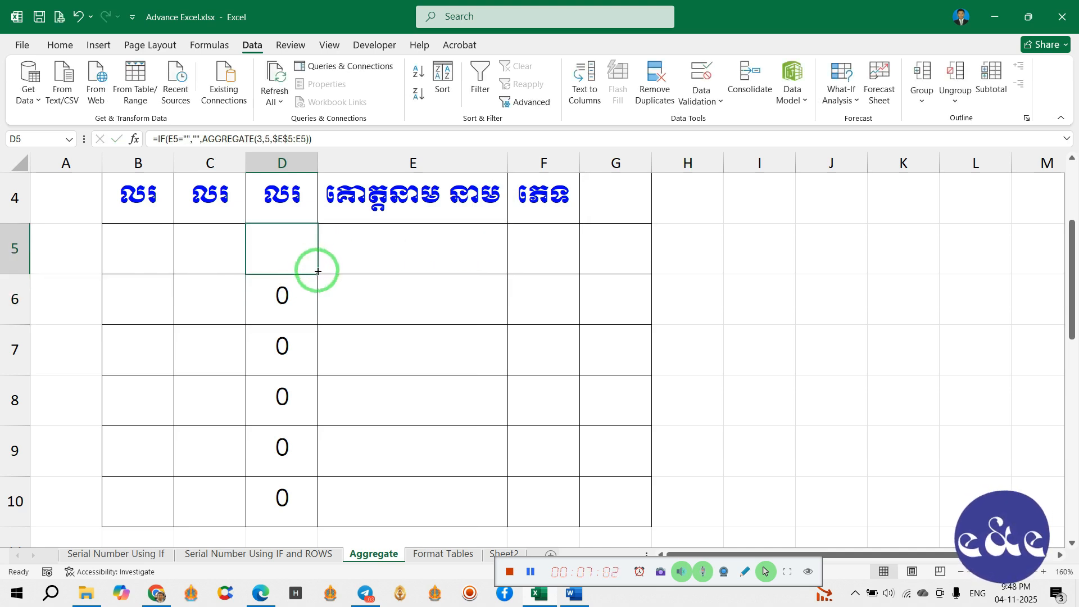
drag(315, 270, 391, 250)
- Enter sample people's names in E5 and E6 to test the new formula in column D
click(391, 250)
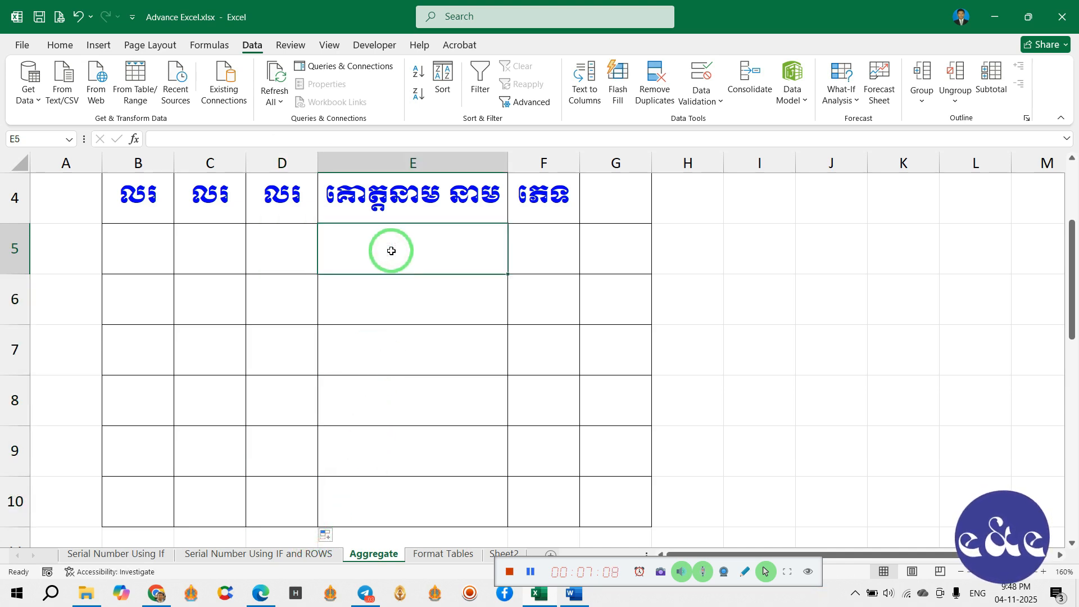
text(Chman)
key(BackSpace)
key(BackSpace)
key(BackSpace)
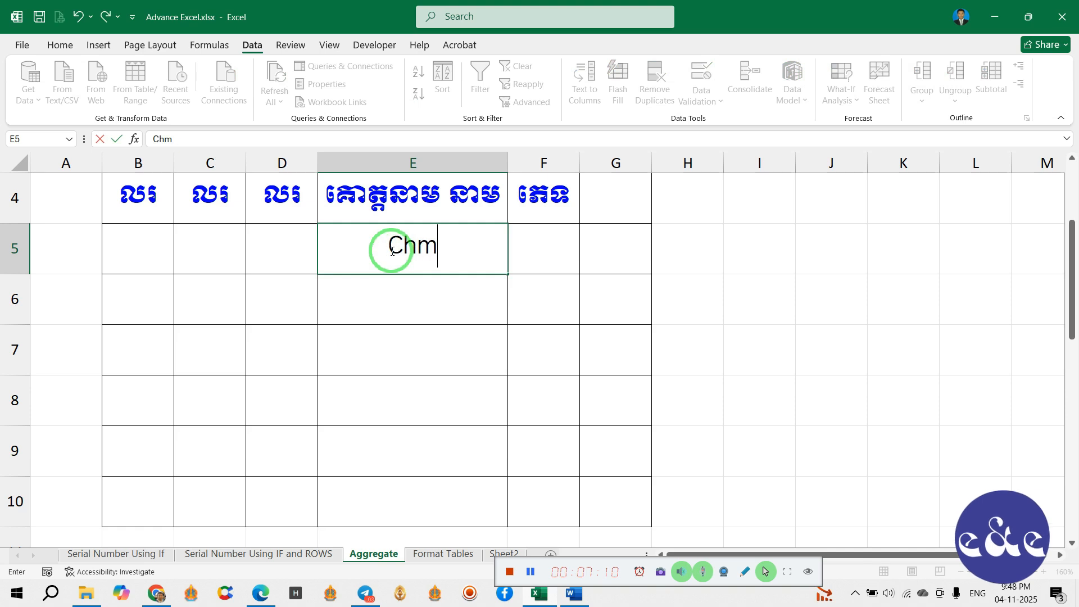
text(amnan)
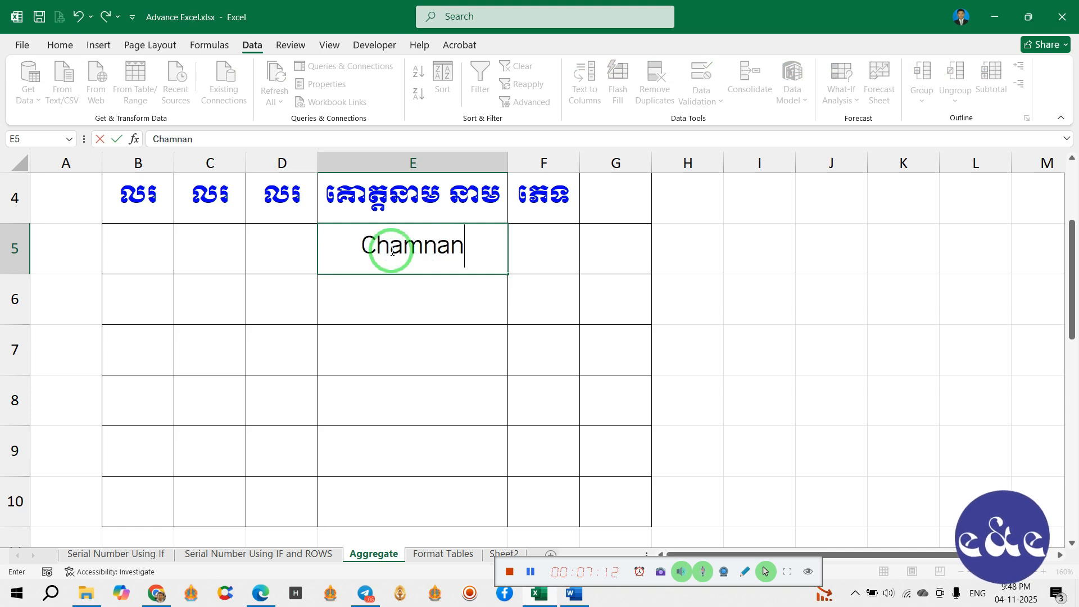
key(Return)
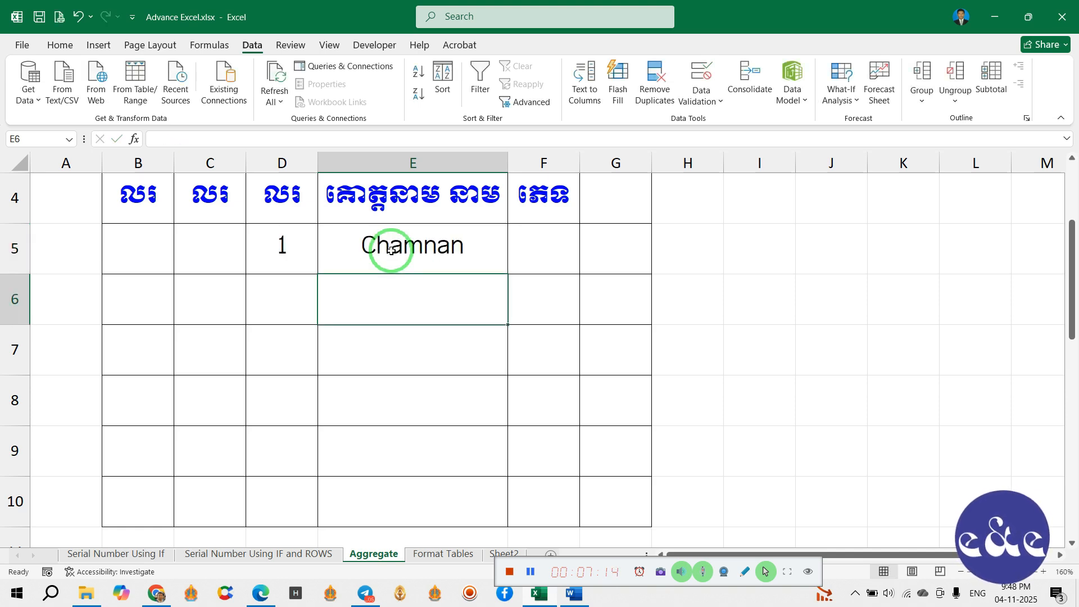
text(Soph)
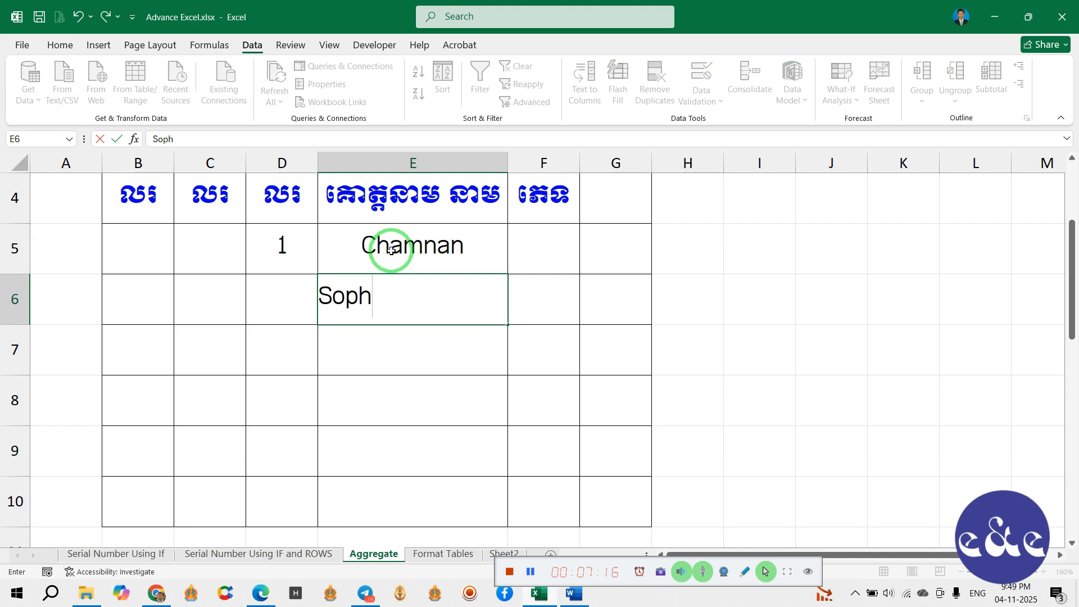
text(y)
key(Return)
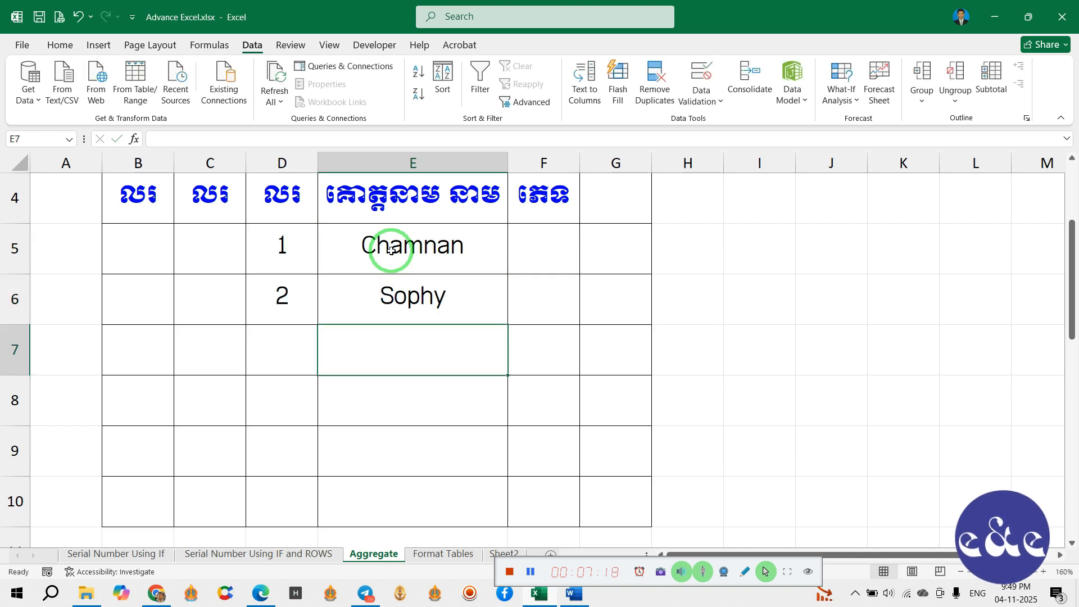
- Enter two further sample people's names in E7 and E8
text(Manitj)
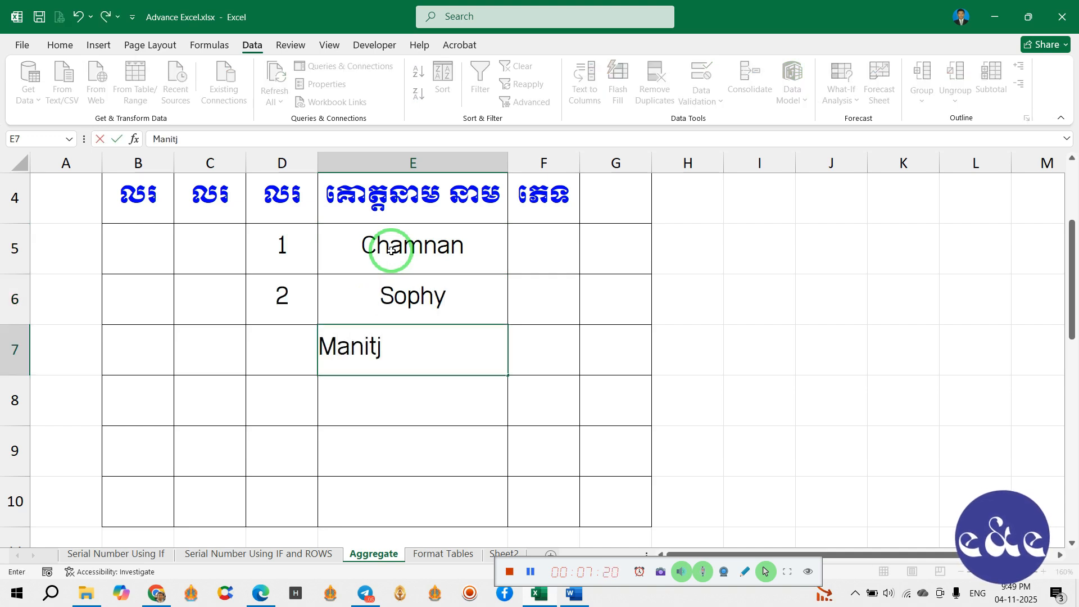
key(BackSpace)
text(h)
key(Return)
text(Ma)
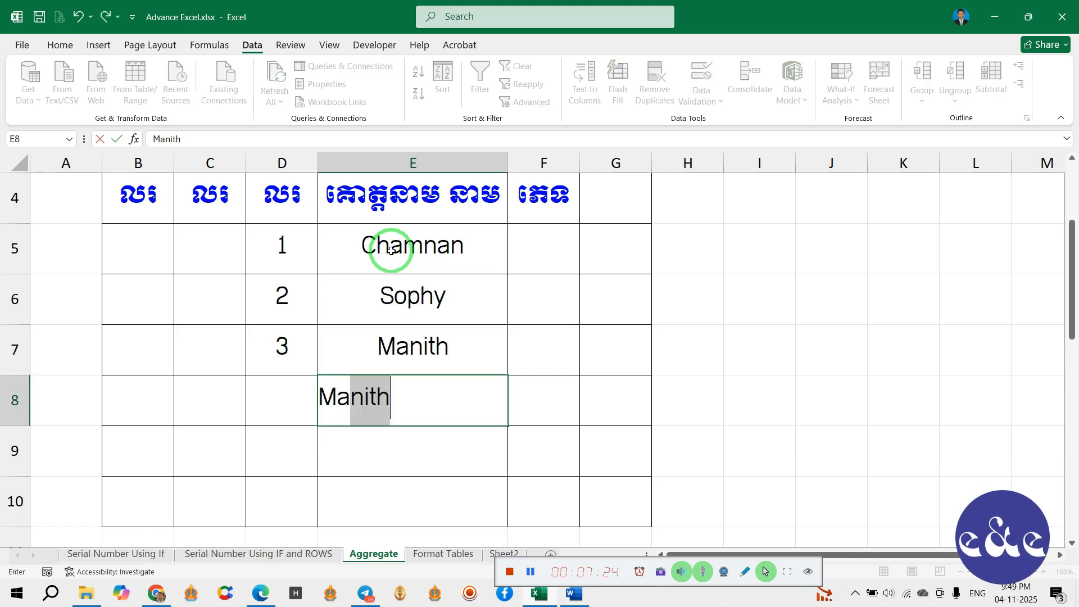
text(ra)
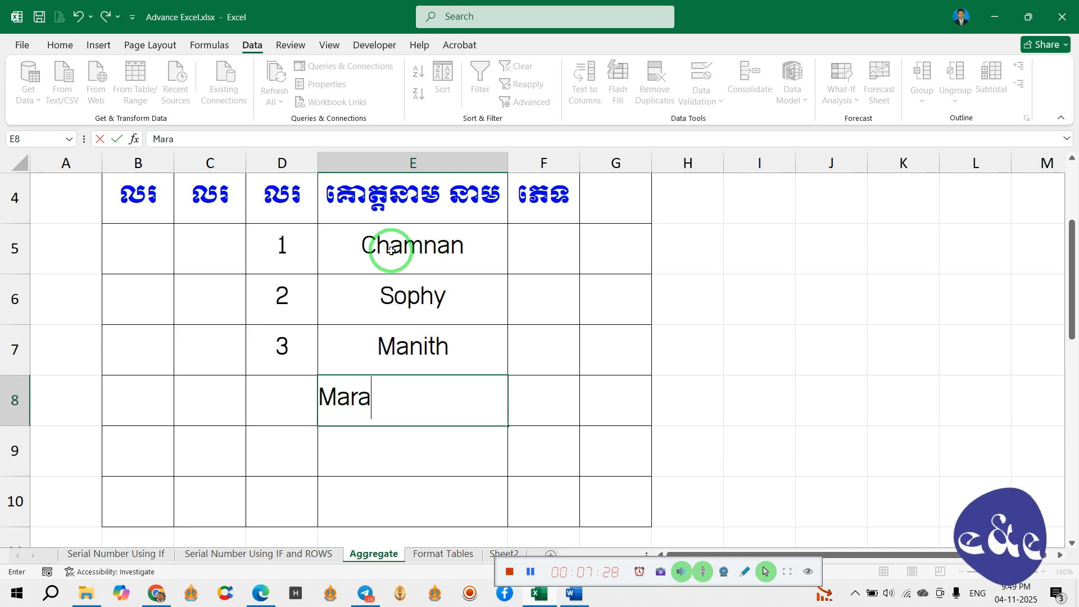
key(Return)
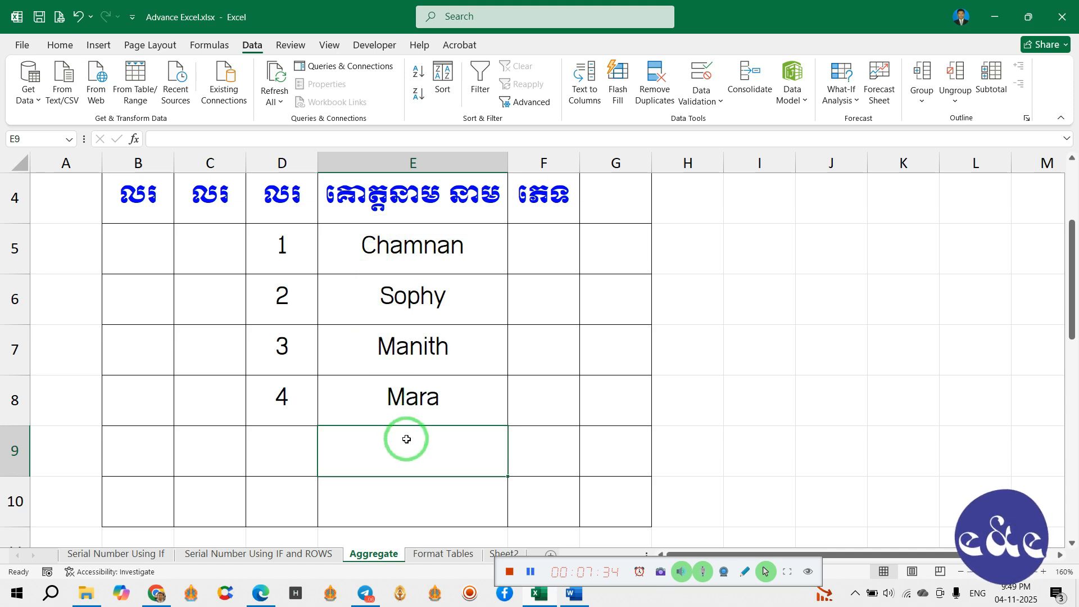
- Enter capitalized sample people's names in E9 and E10 to complete the list
text(da)
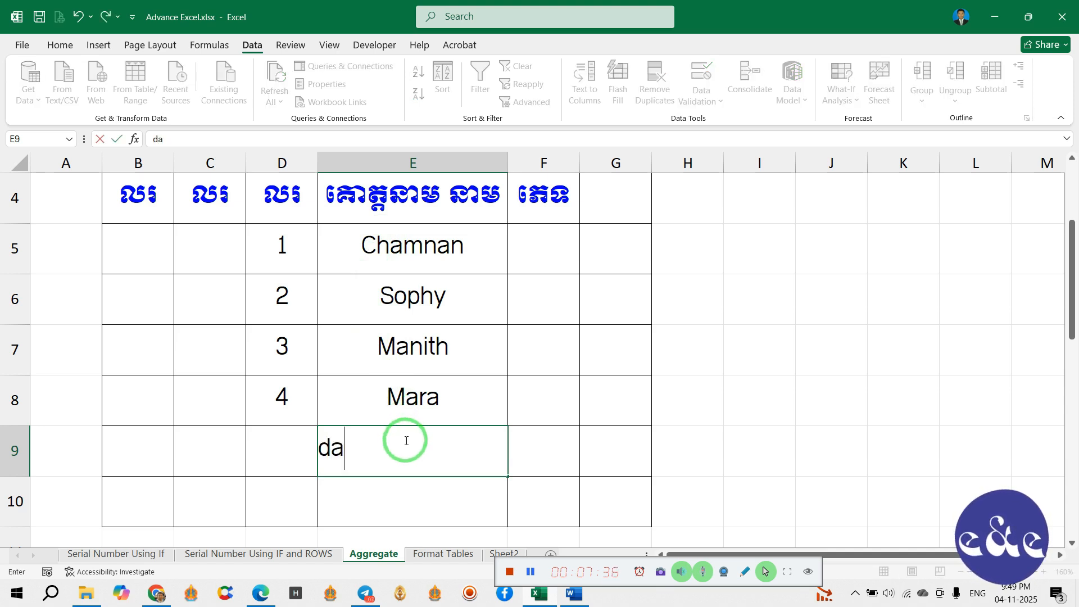
key(BackSpace)
key(BackSpace)
text(Da)
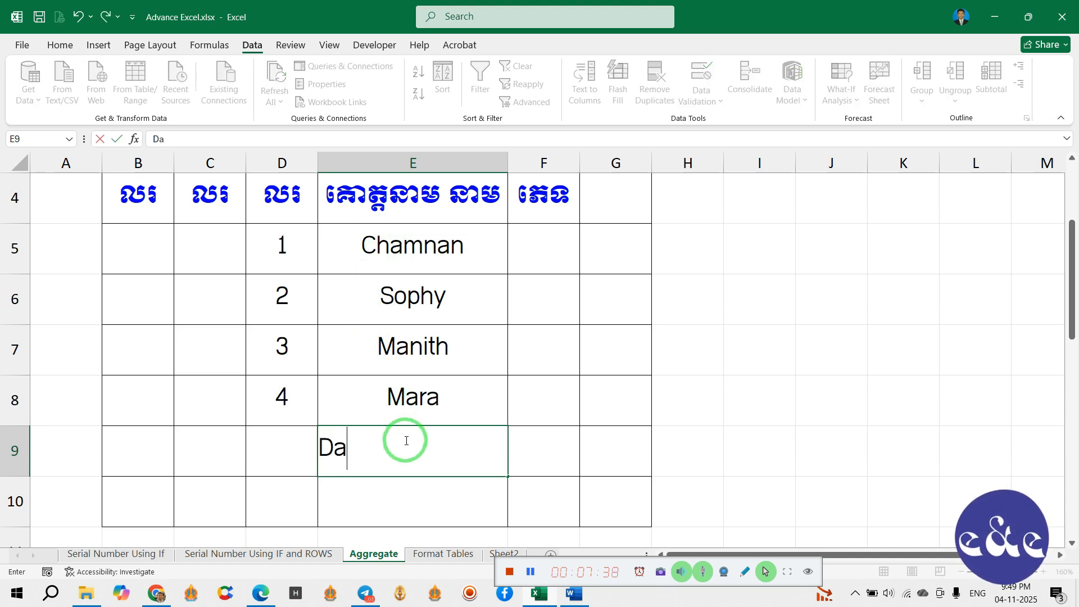
text(ra)
key(Return)
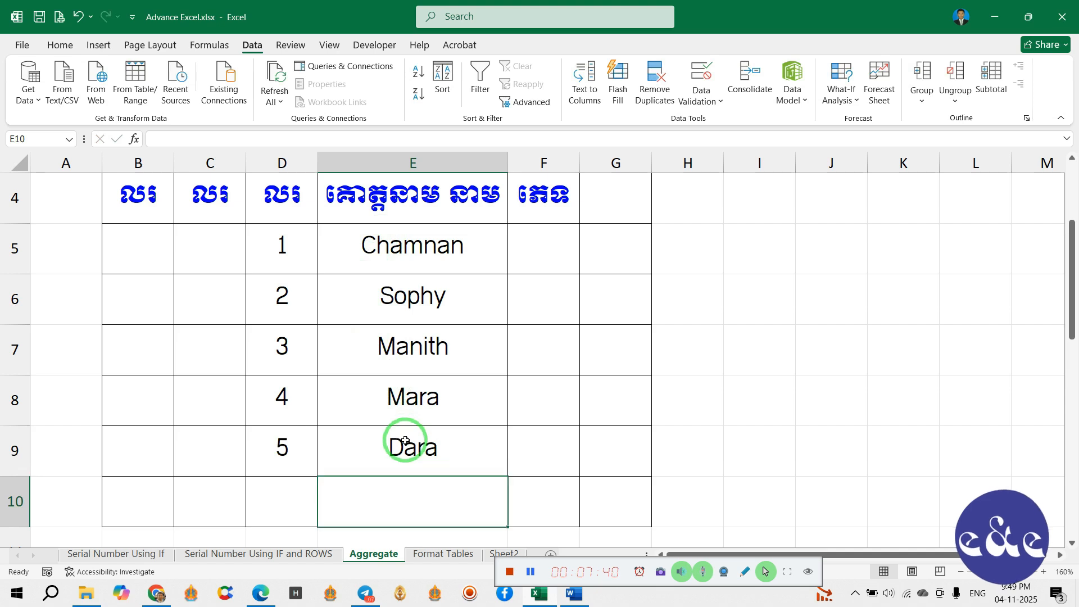
text(Nita)
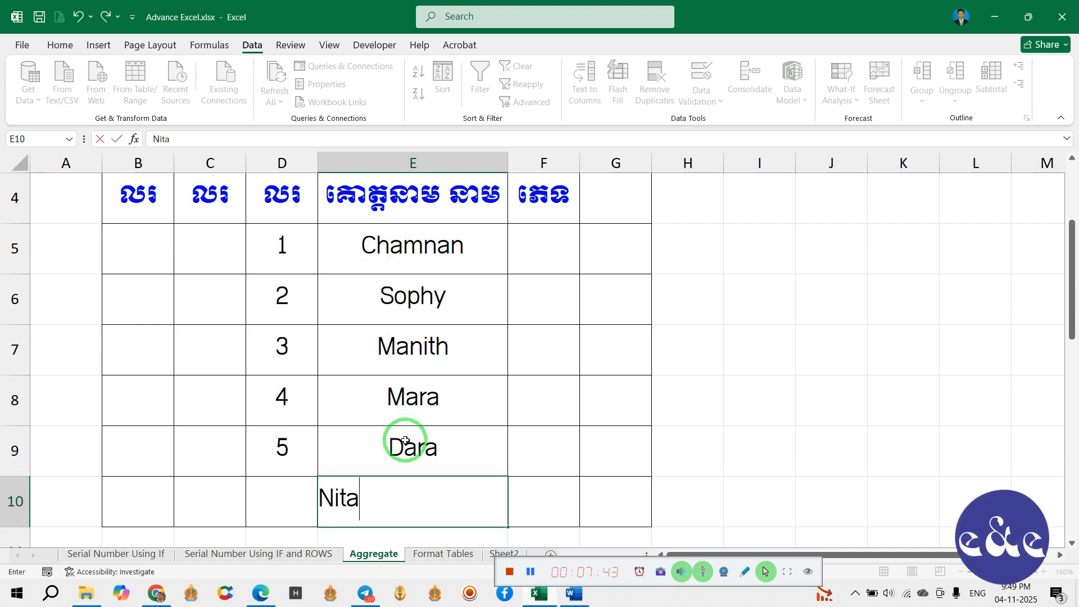
key(Return)
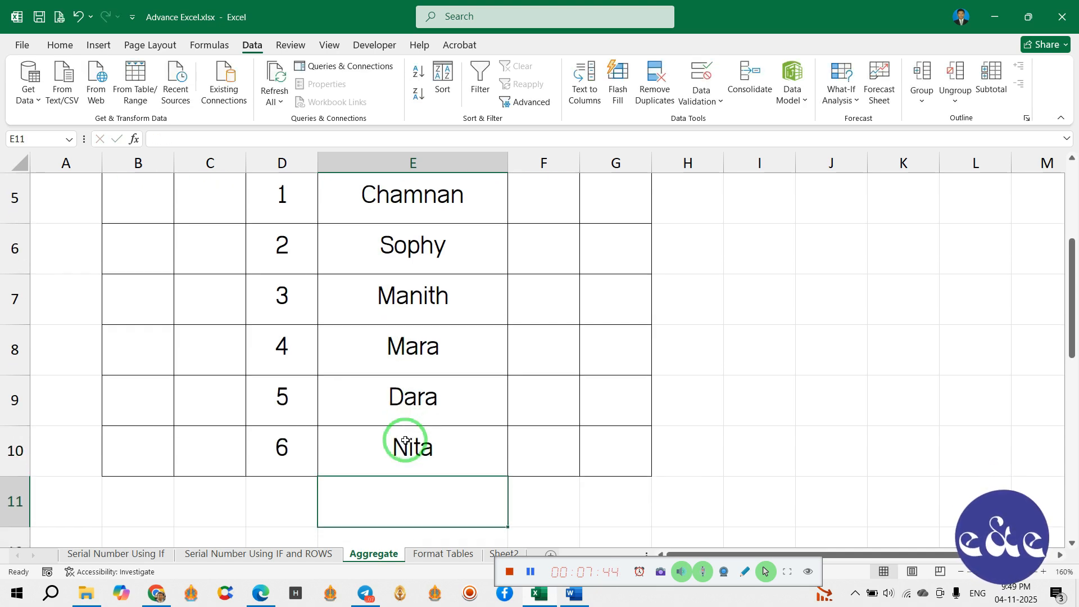
- Review the serial numbers in D5:D10 against the names, and inspect the formula in D5
scroll(429, 392, up, 1)
scroll(428, 392, down, 1)
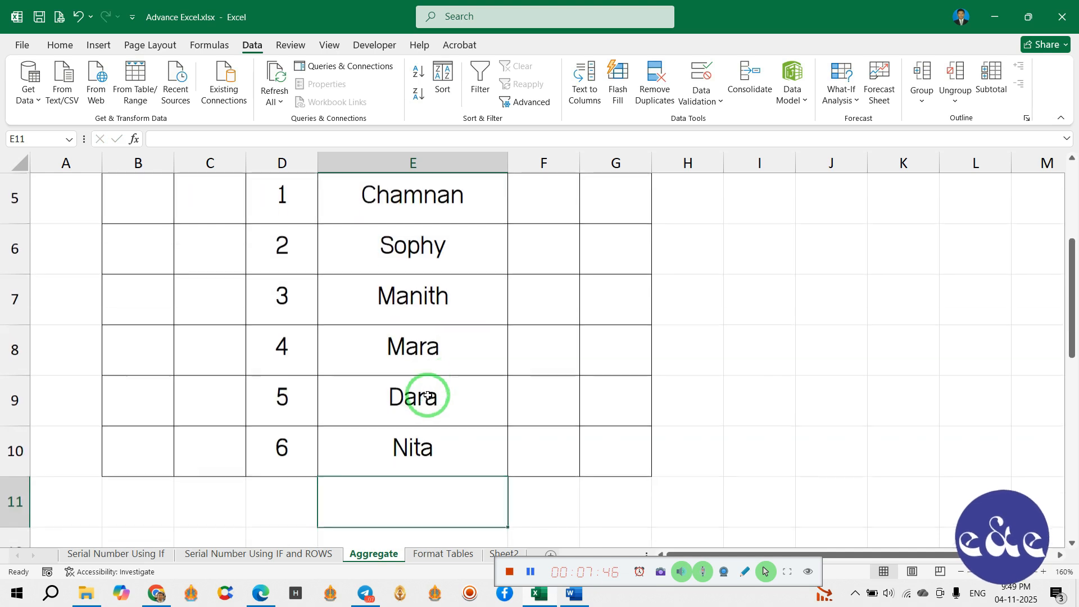
scroll(427, 393, up, 1)
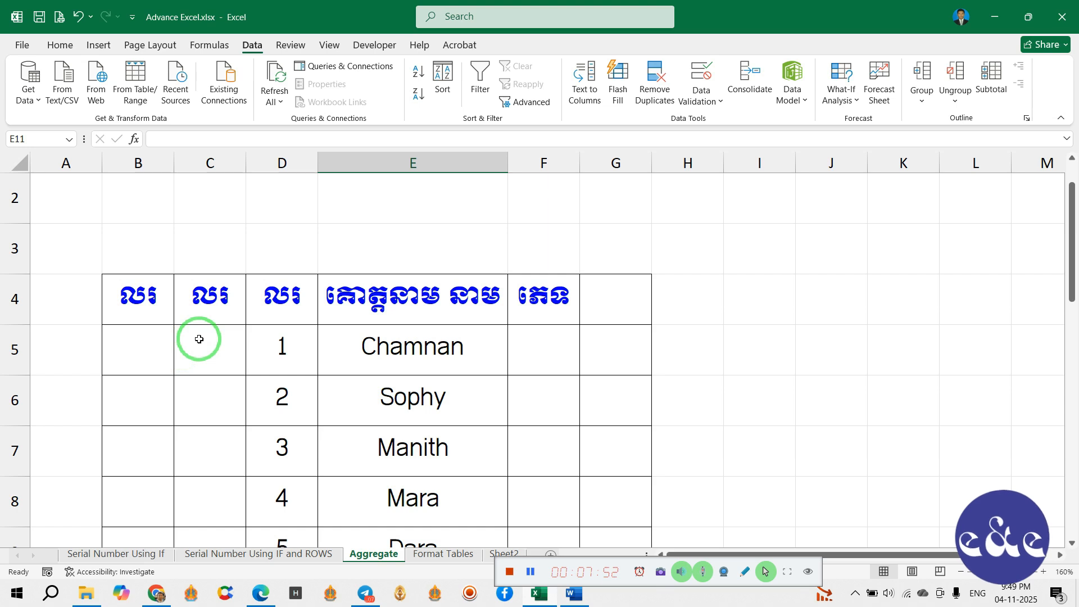
scroll(263, 362, down, 1)
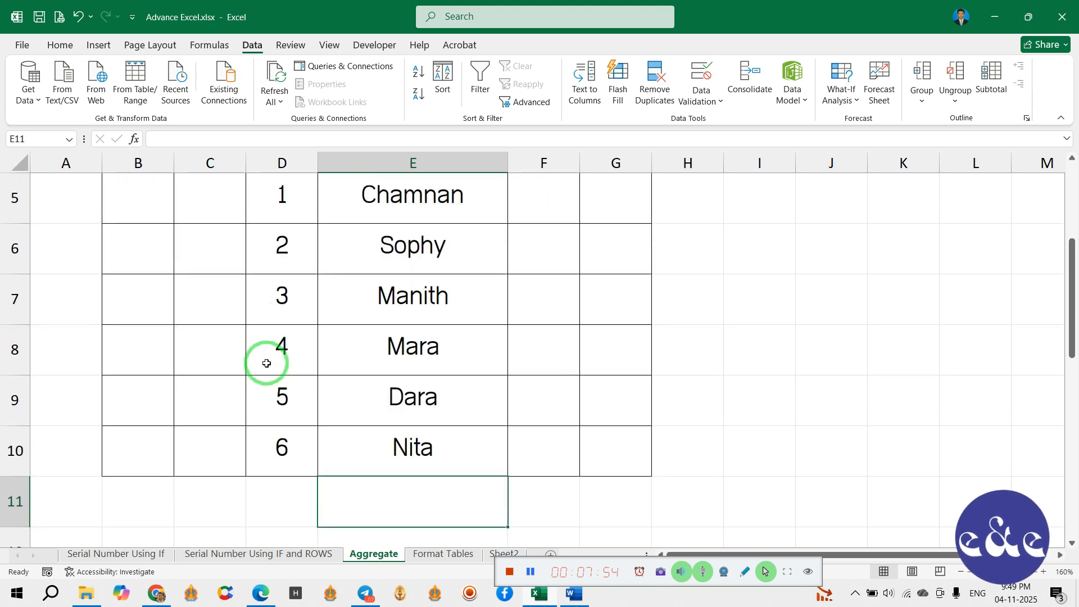
scroll(266, 363, up, 1)
click(286, 349)
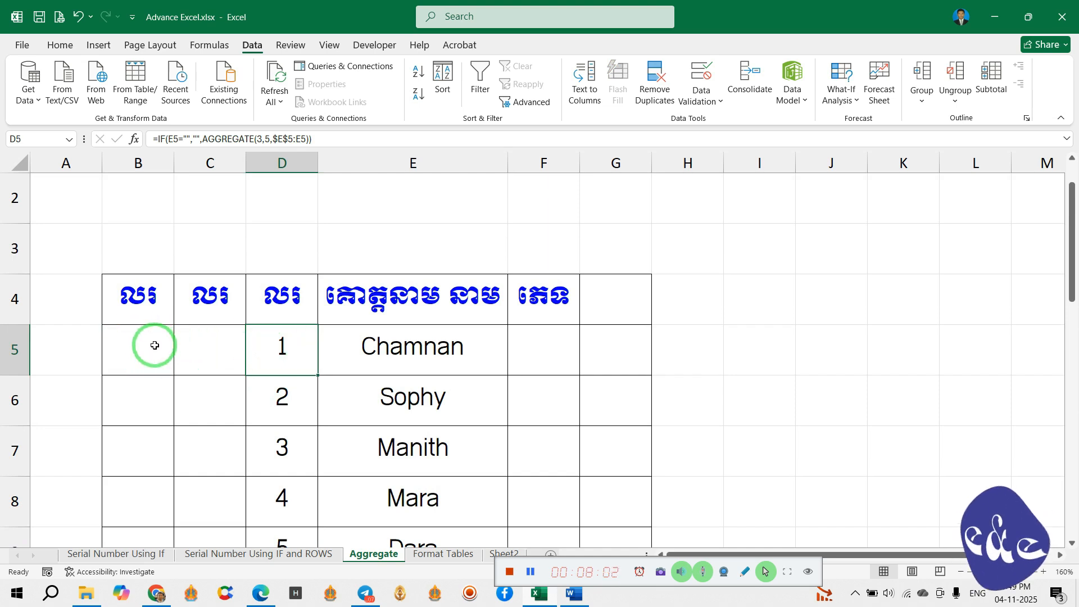
drag(154, 345, 198, 345)
click(199, 345)
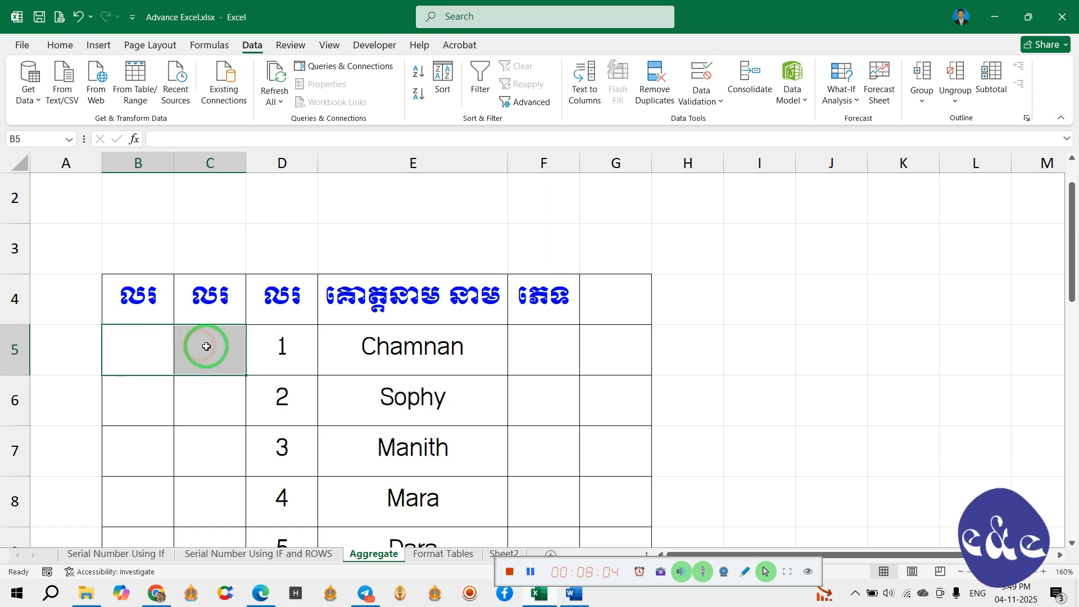
scroll(262, 359, down, 1)
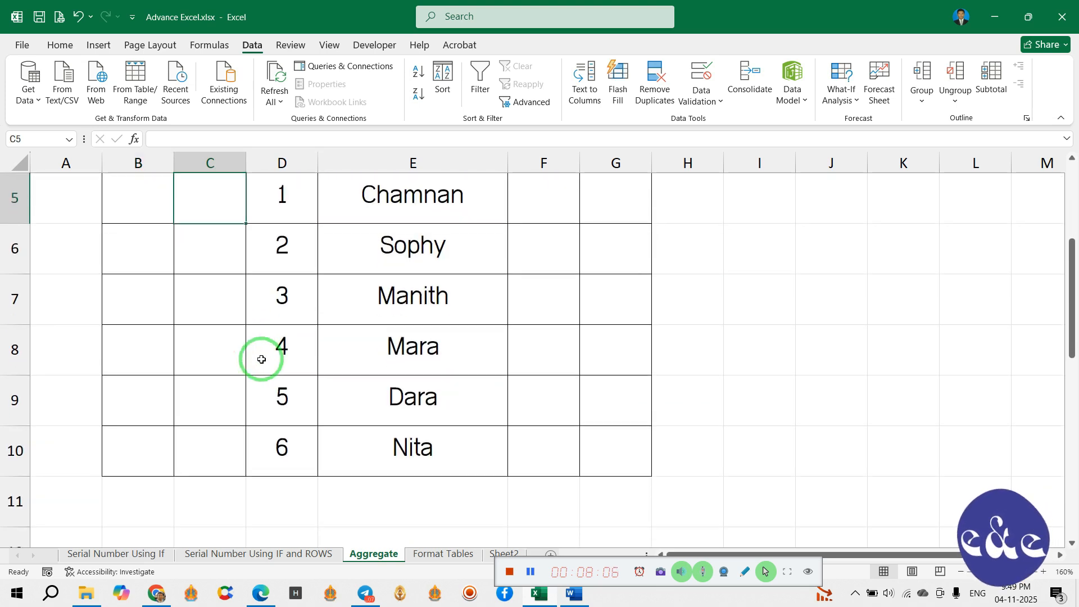
scroll(1005, 294, up, 1)
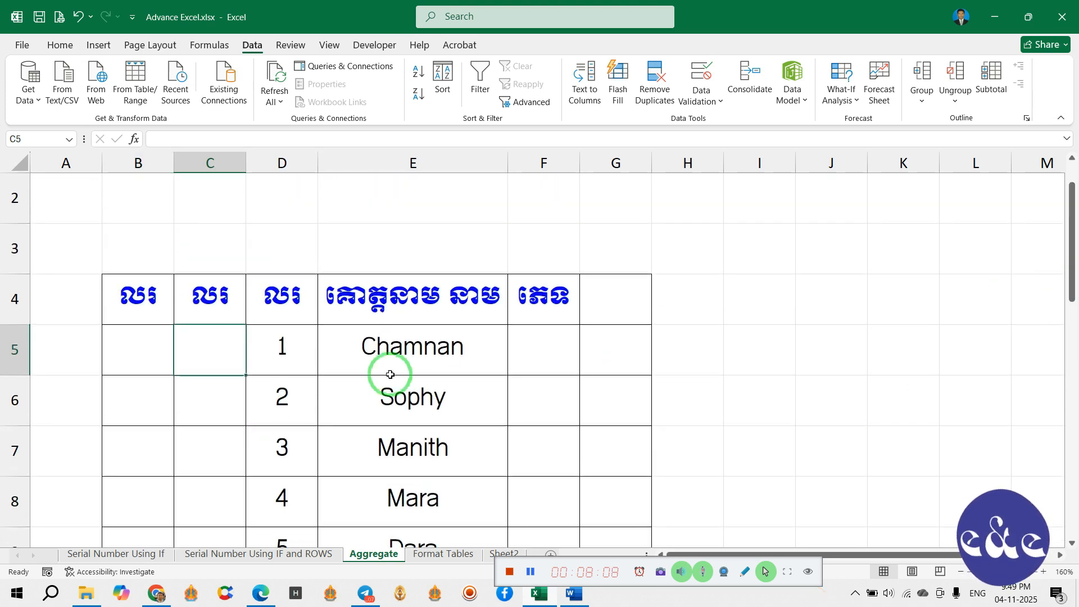
- Hide rows 2 and 3 above the table's header row
drag(12, 197, 7, 245)
right_click(7, 246)
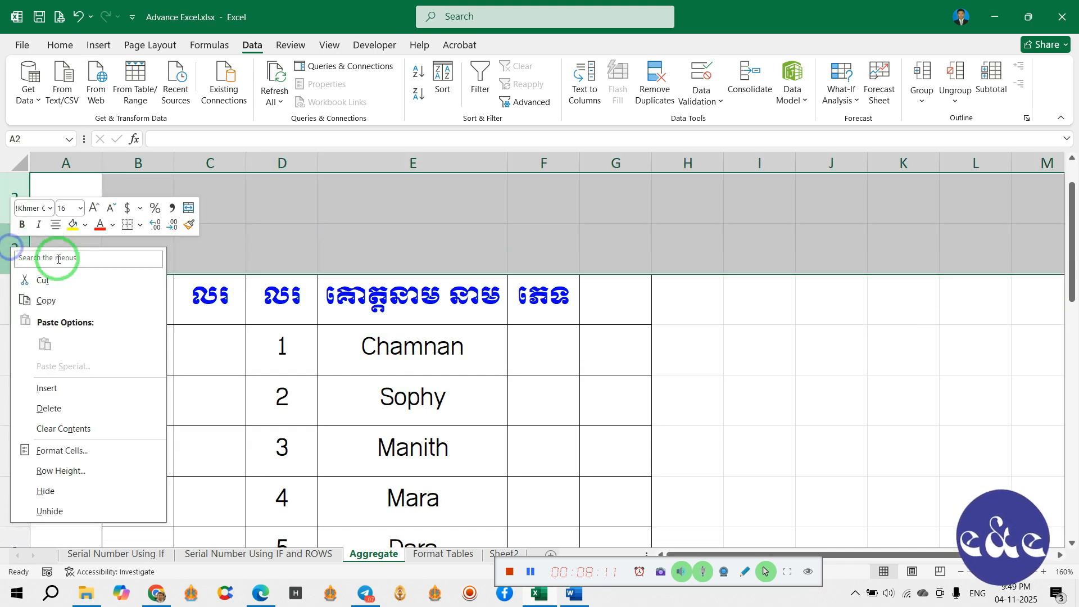
click(47, 490)
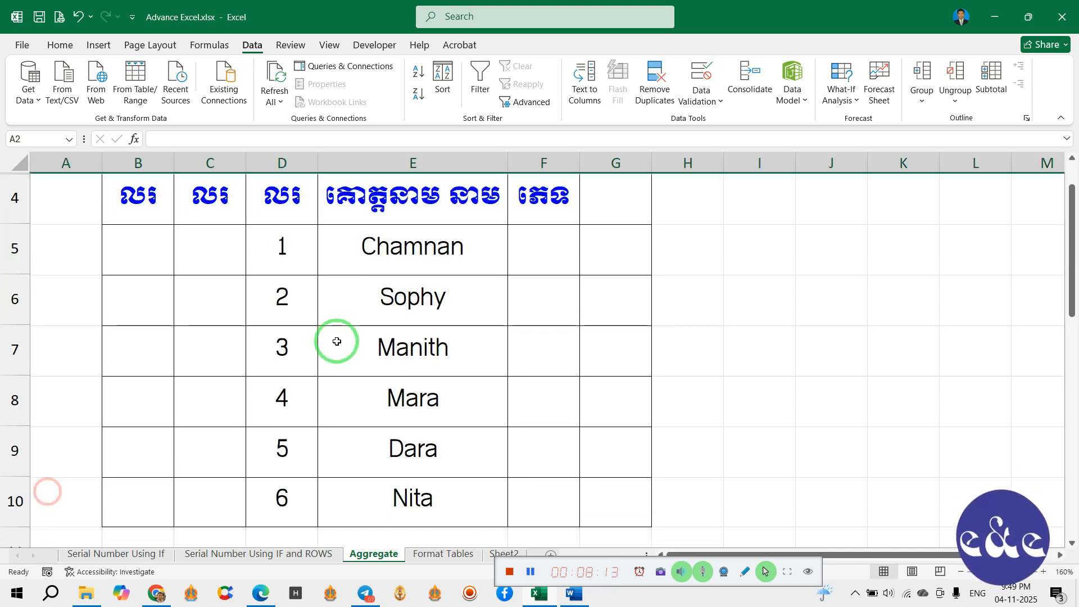
- Write the formula =ROWS(C5:C5) in C5, the first data cell of the second numbering column
click(212, 250)
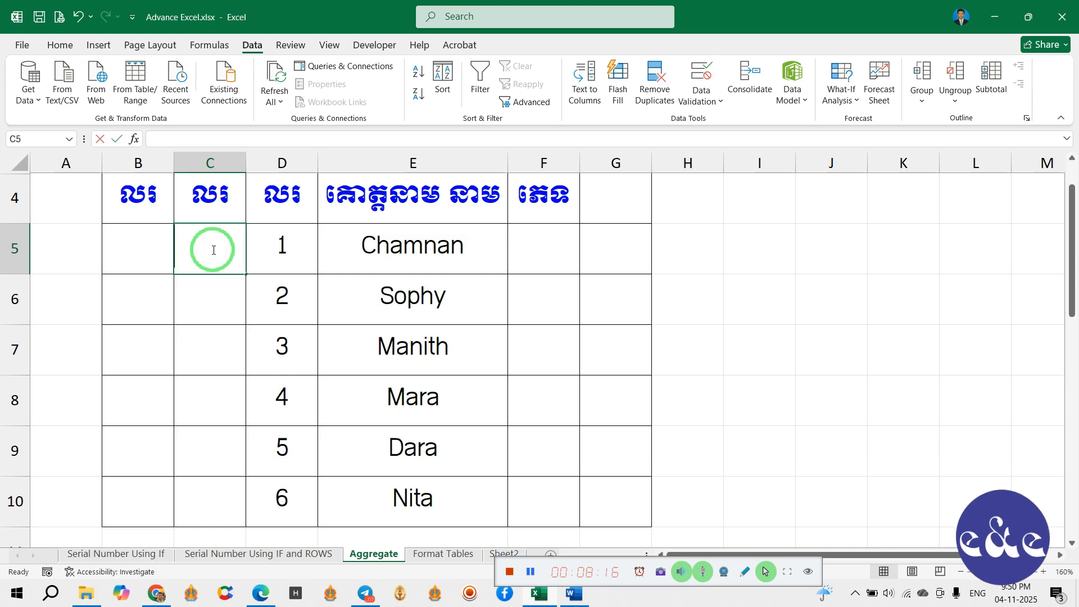
text(=r)
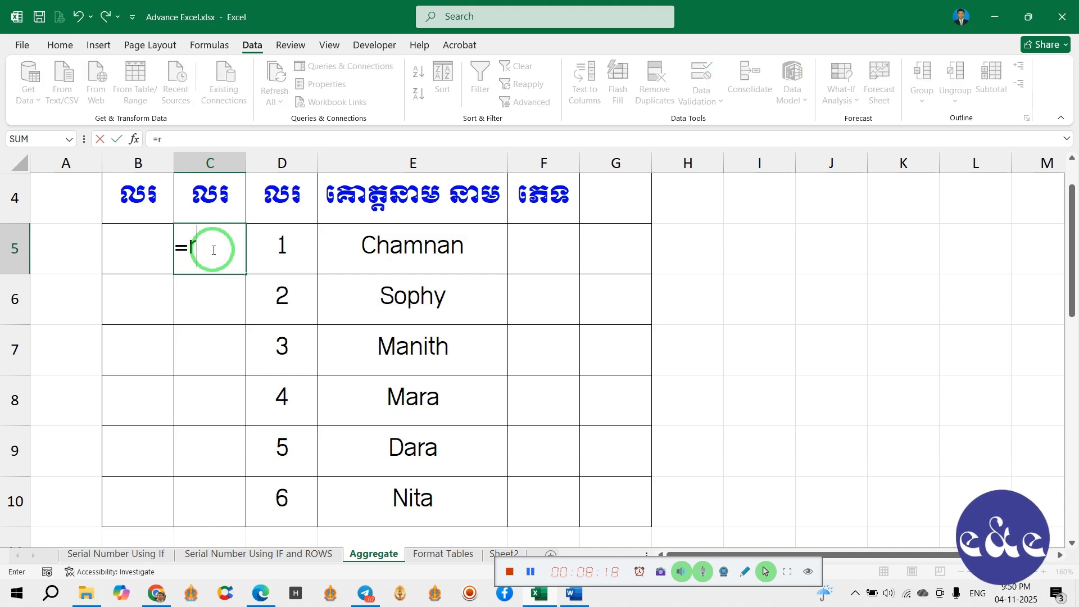
text(ows)
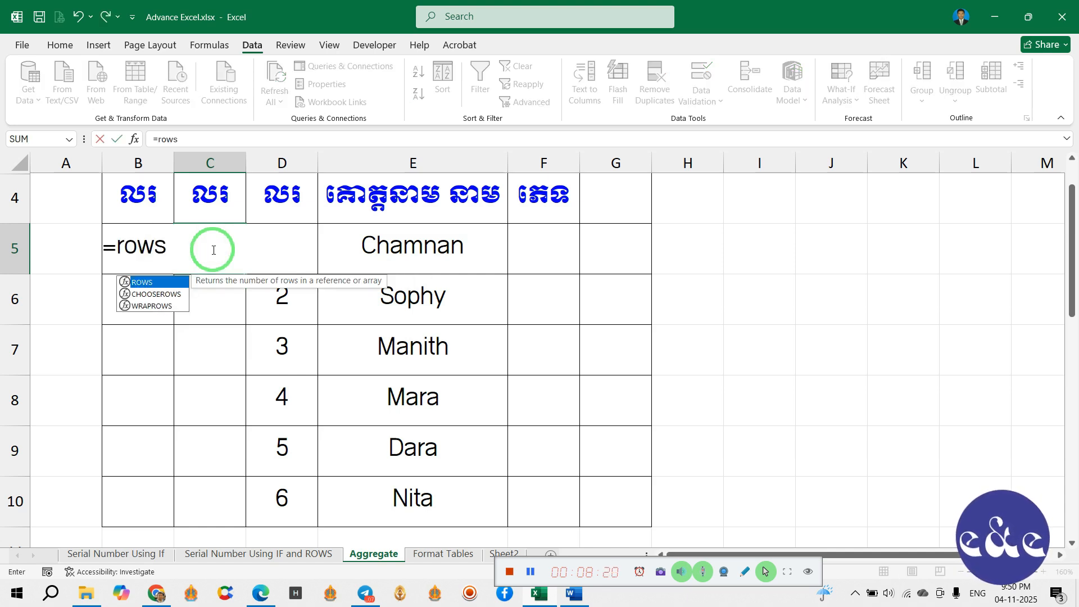
key(Tab)
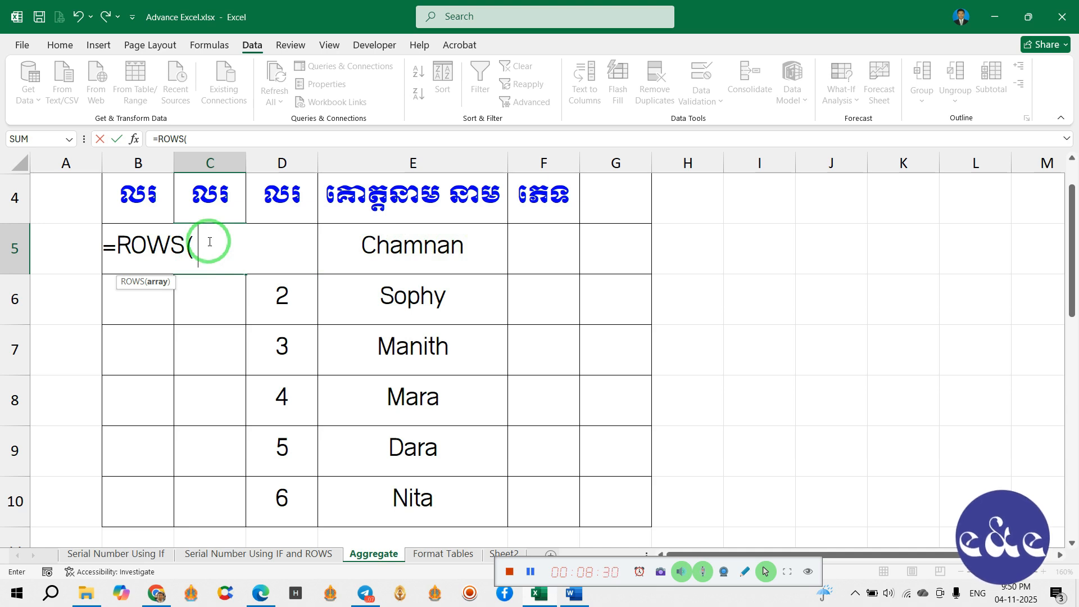
text(C)
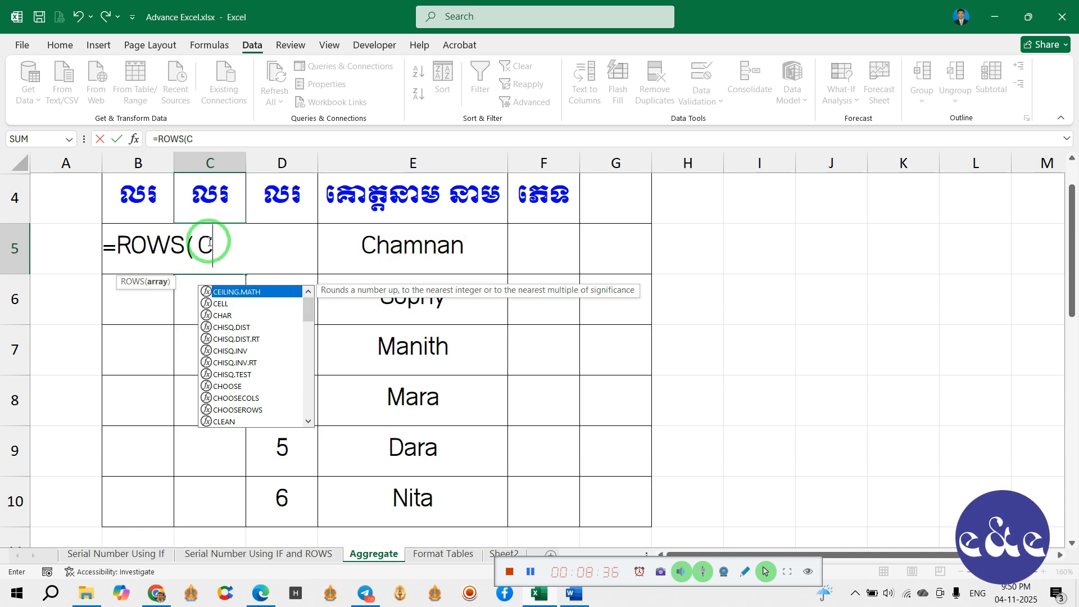
text(5)
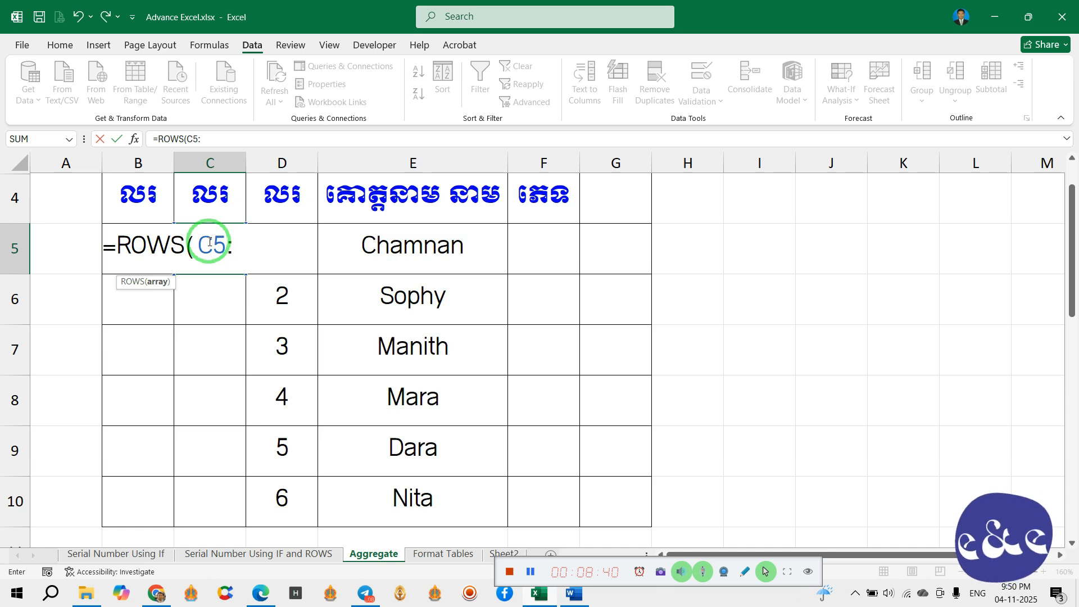
text(:C5)
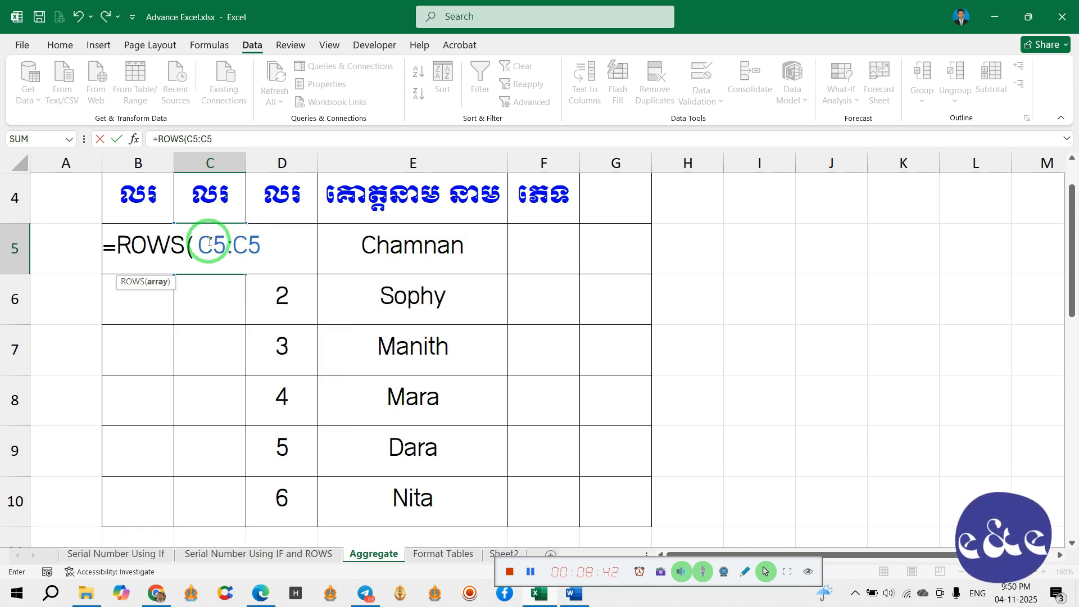
text())
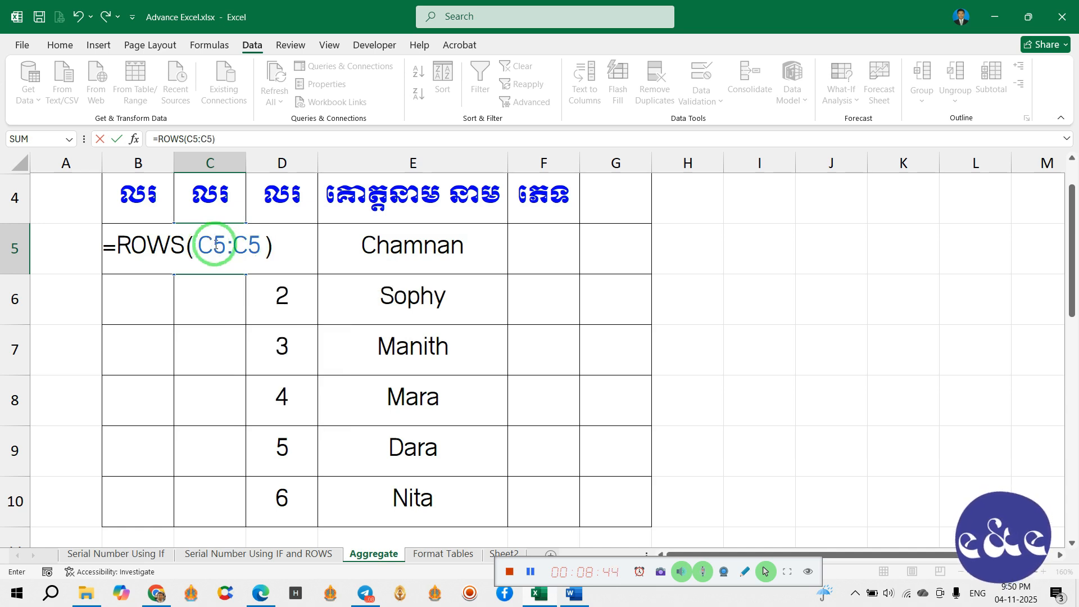
- Make the range's first reference absolute so C5 holds =ROWS($C$5:C5), and fill the formula down to C10
click(220, 247)
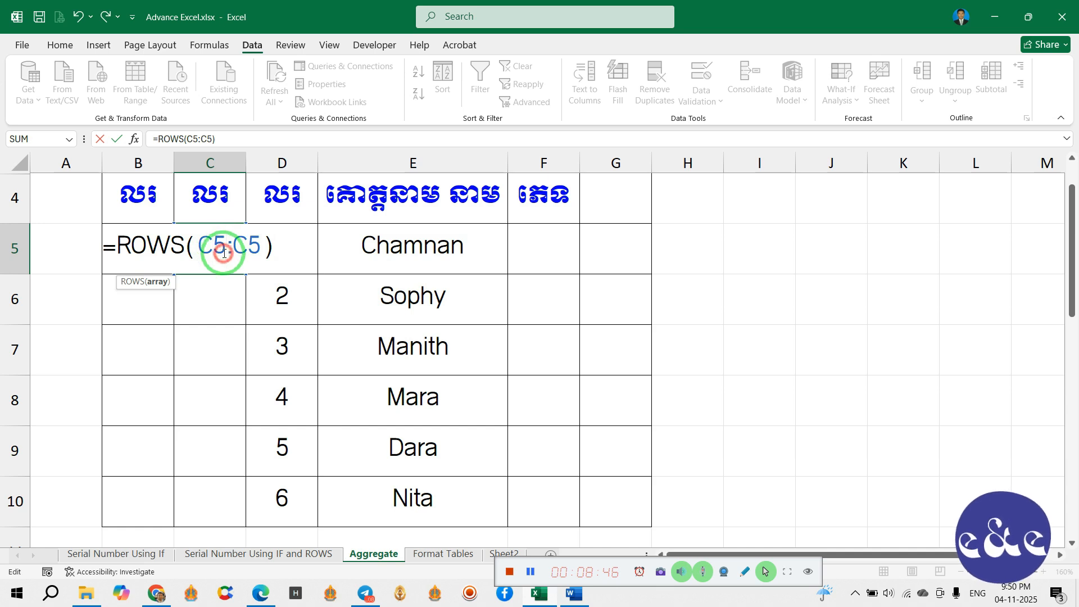
click(224, 253)
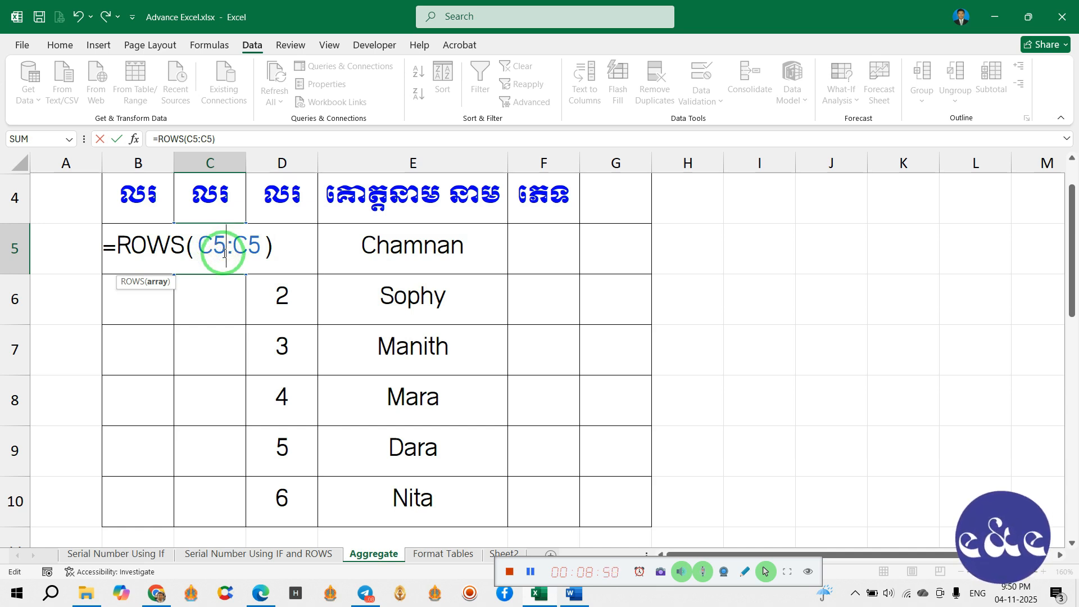
key(F4)
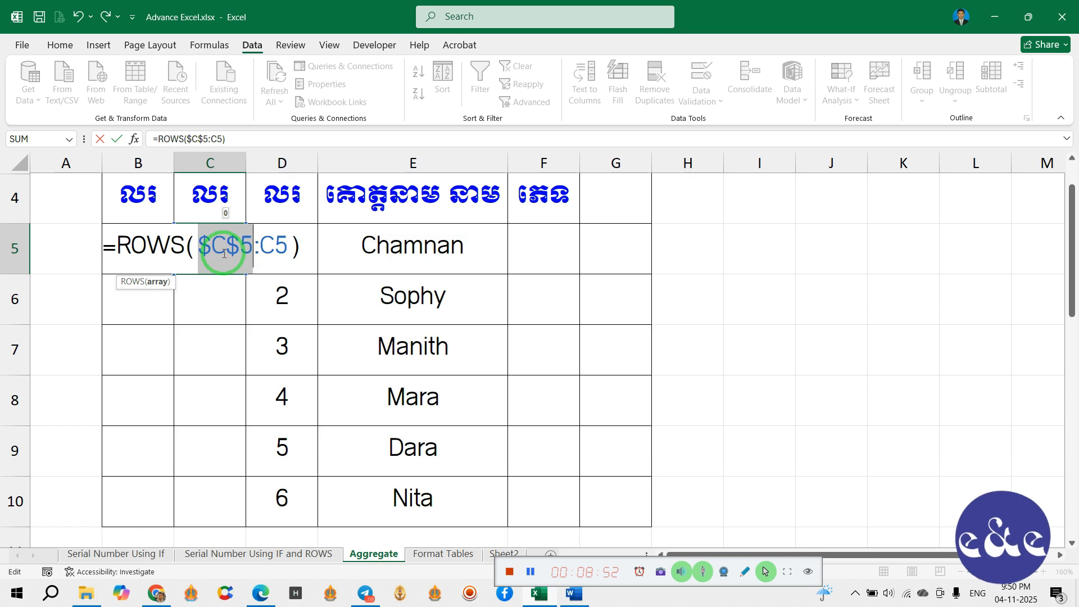
key(Return)
click(221, 250)
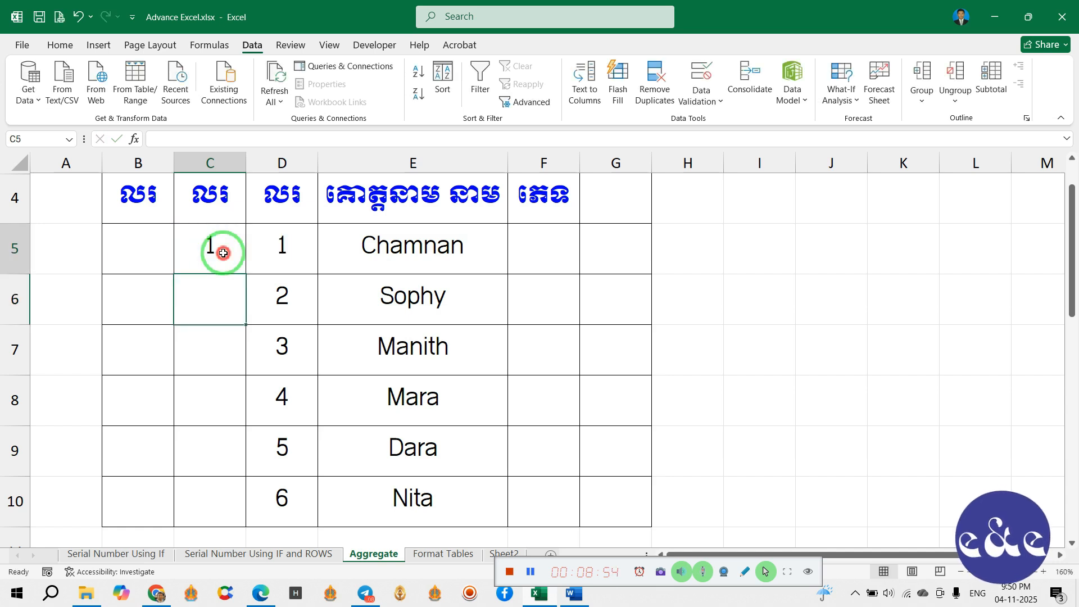
drag(242, 273, 242, 509)
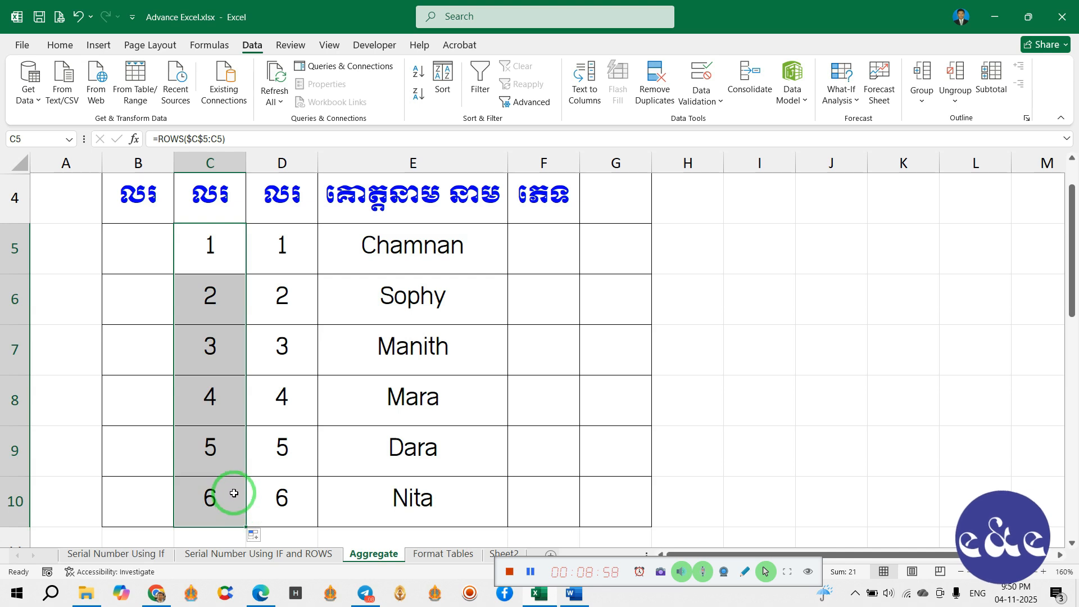
- Begin an IF formula in B5, leaving the cell in editing at its logical test
click(138, 258)
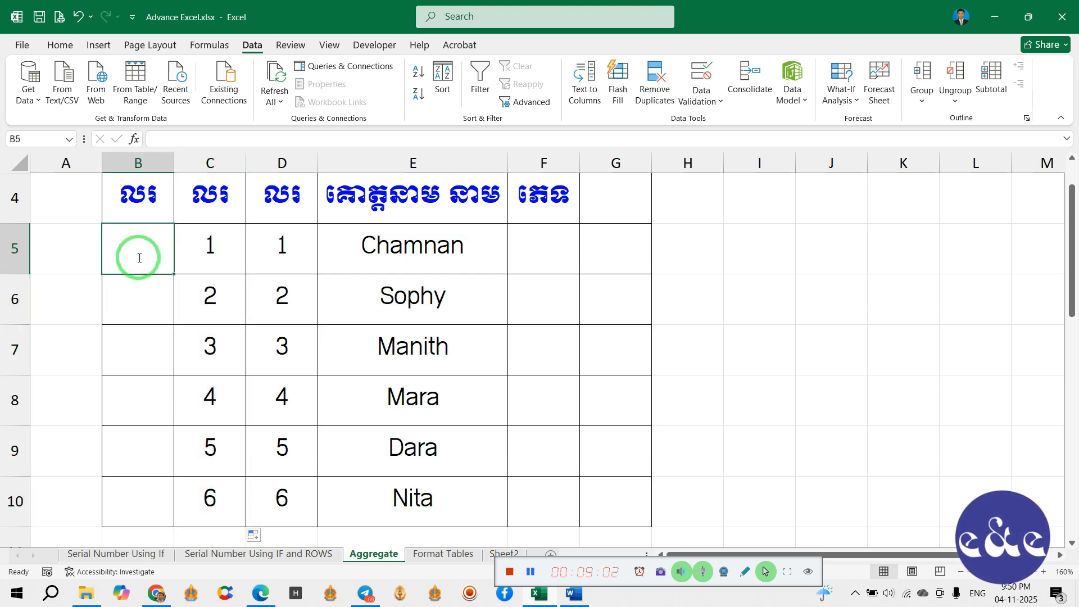
text(=i)
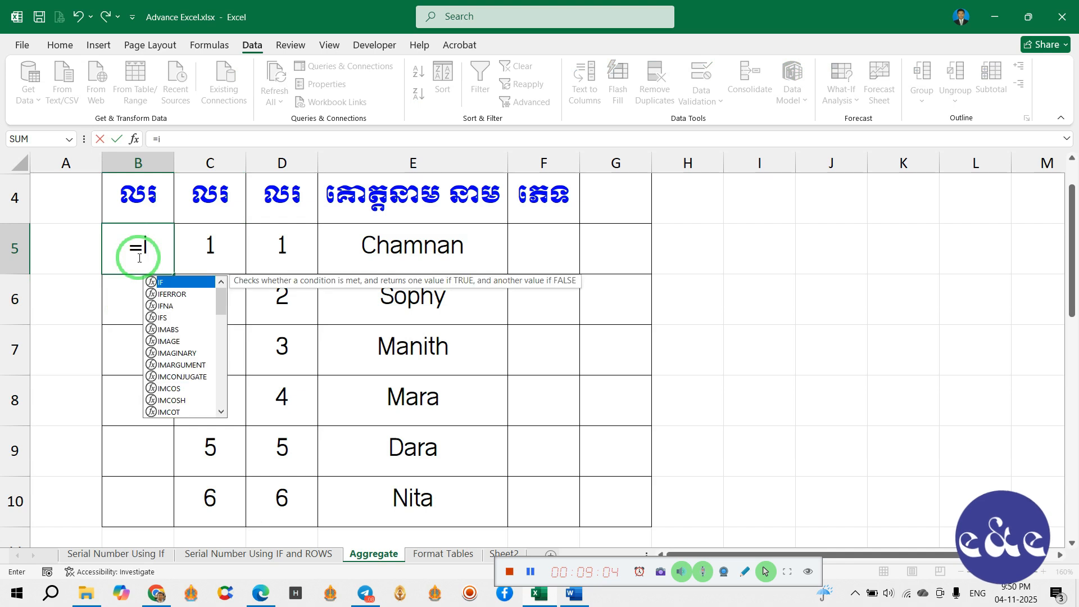
text(f)
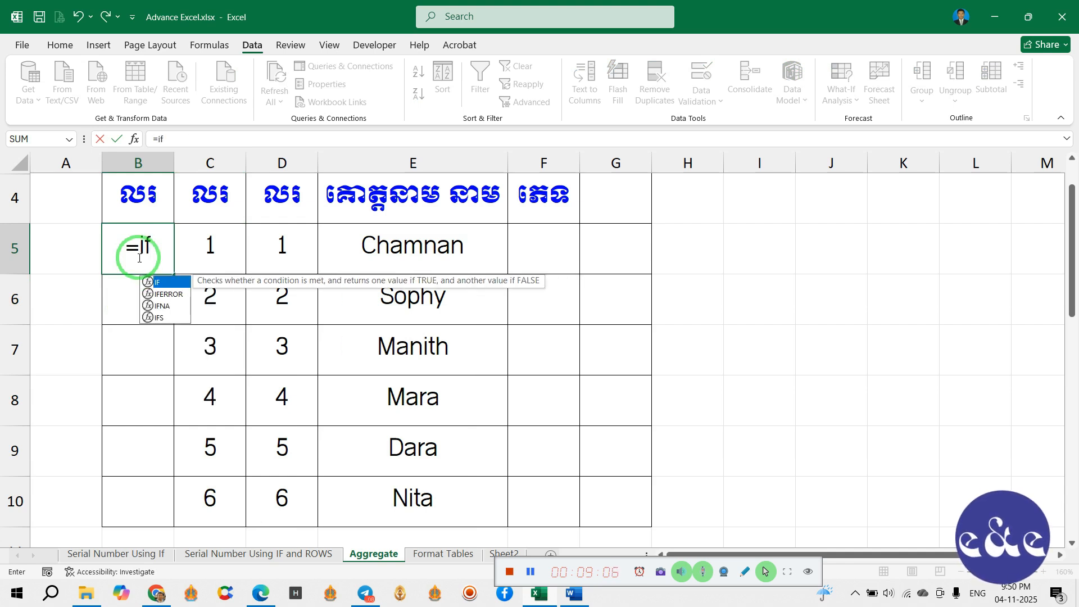
key(Tab)
key(Return)
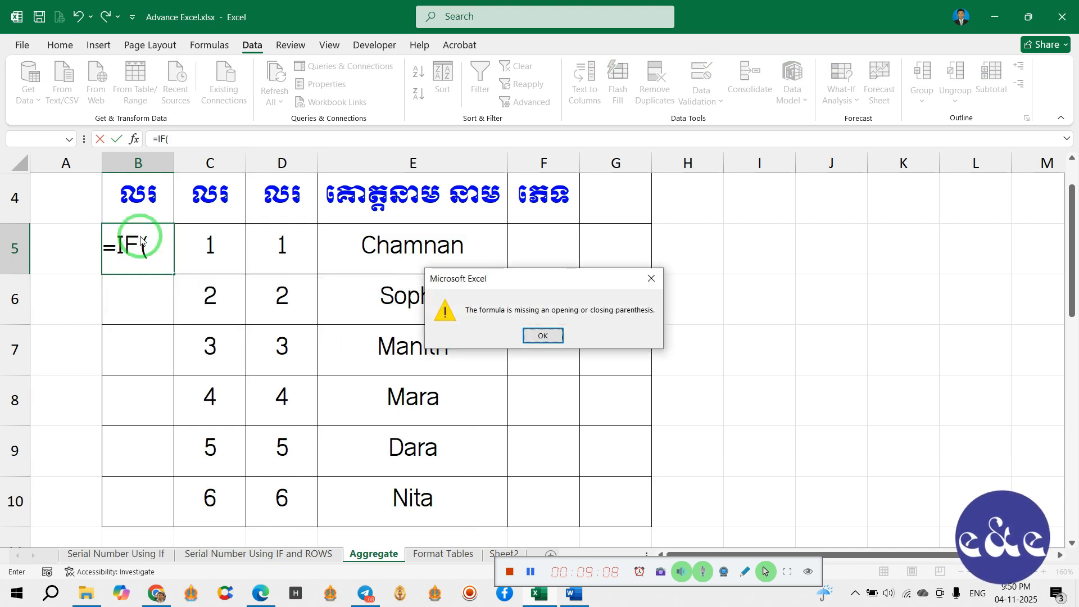
click(651, 278)
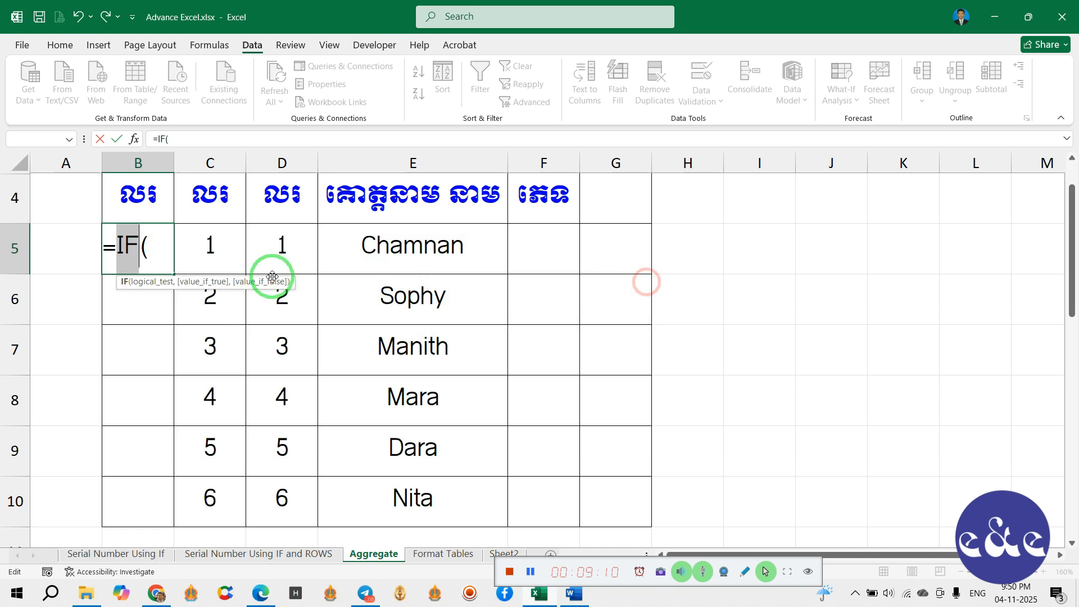
click(159, 240)
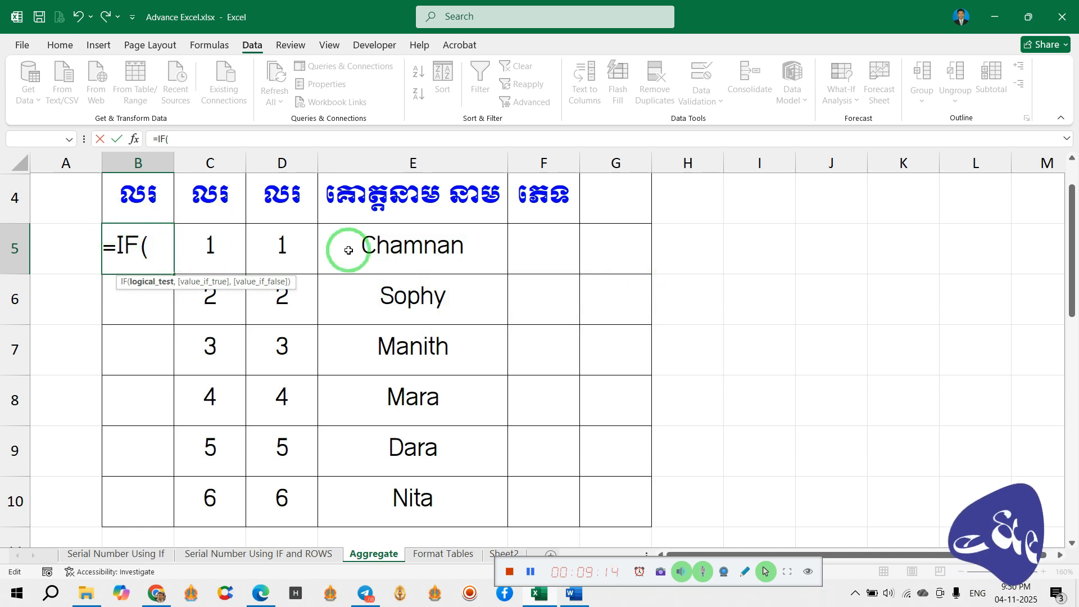
- Complete the B5 formula as =IF(E5="","",1), returning a blank when the name cell is empty
click(419, 254)
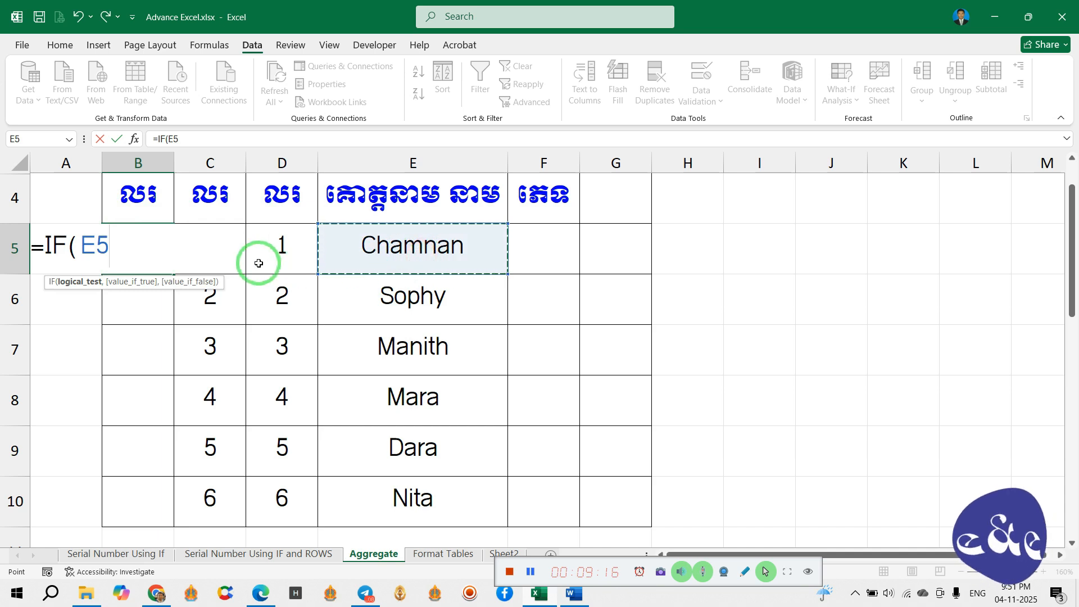
text(=)
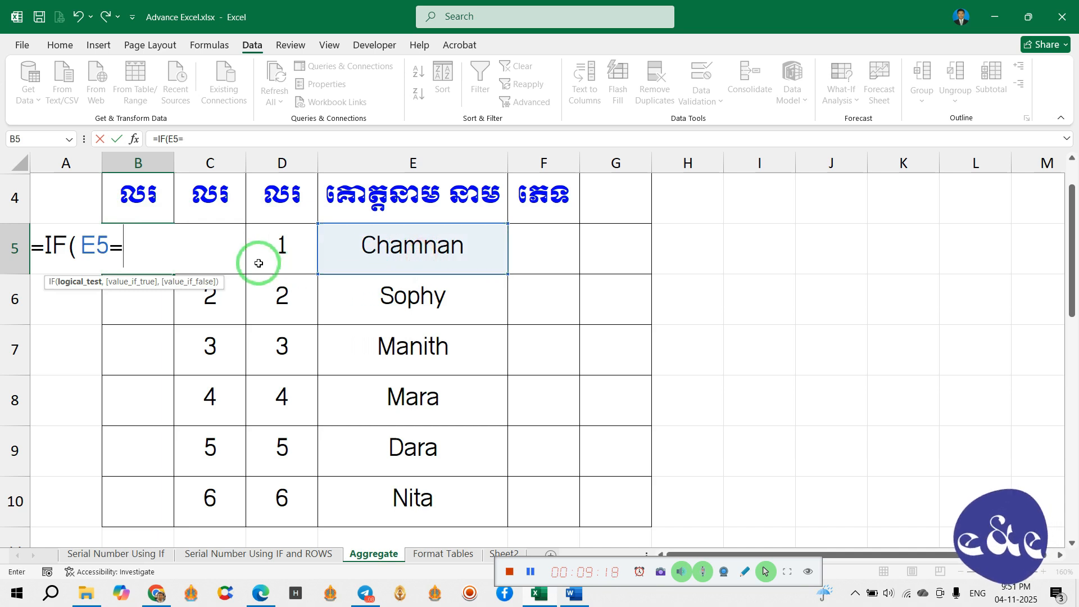
text("")
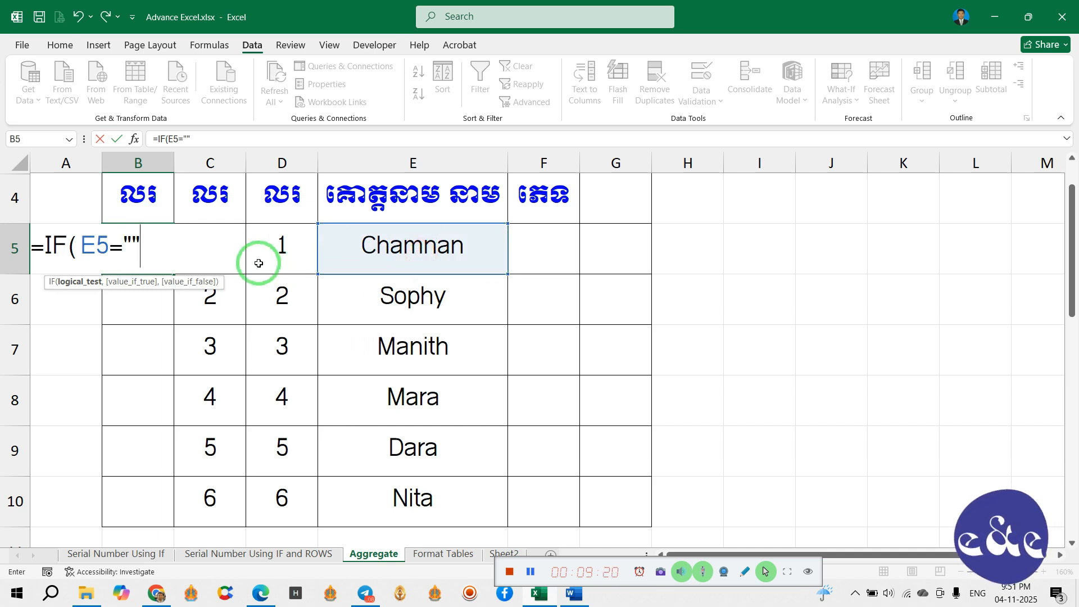
text(,)
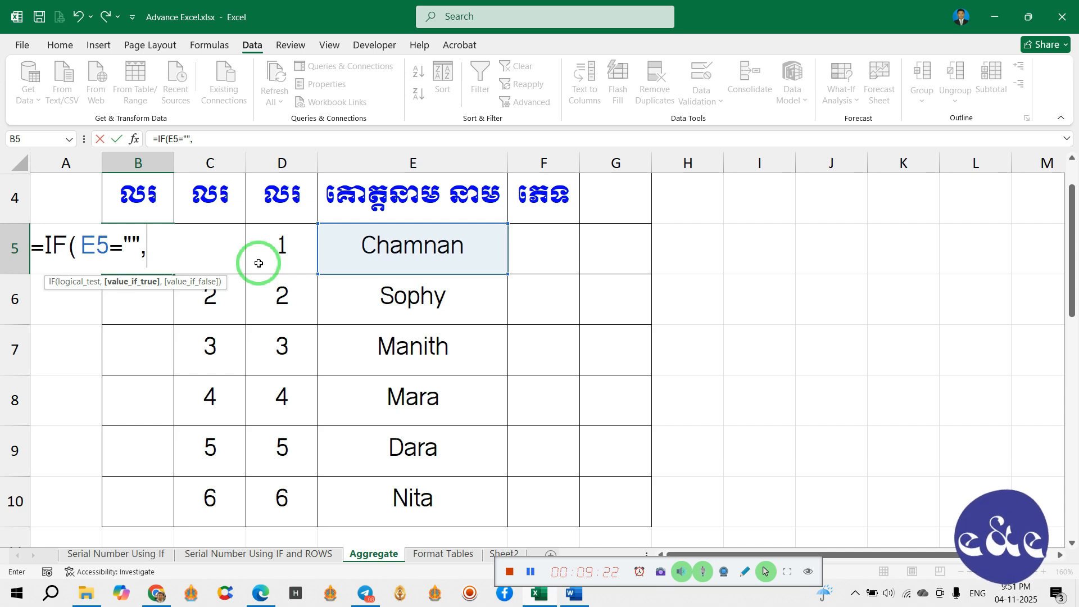
text("",)
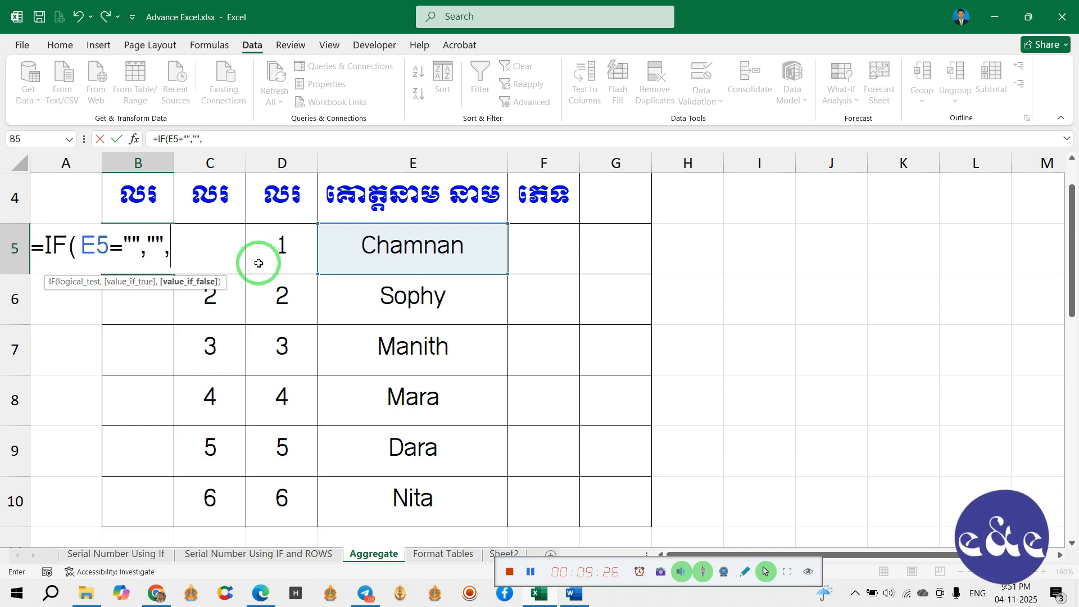
text(1))
key(ctrl+Return)
key(Return)
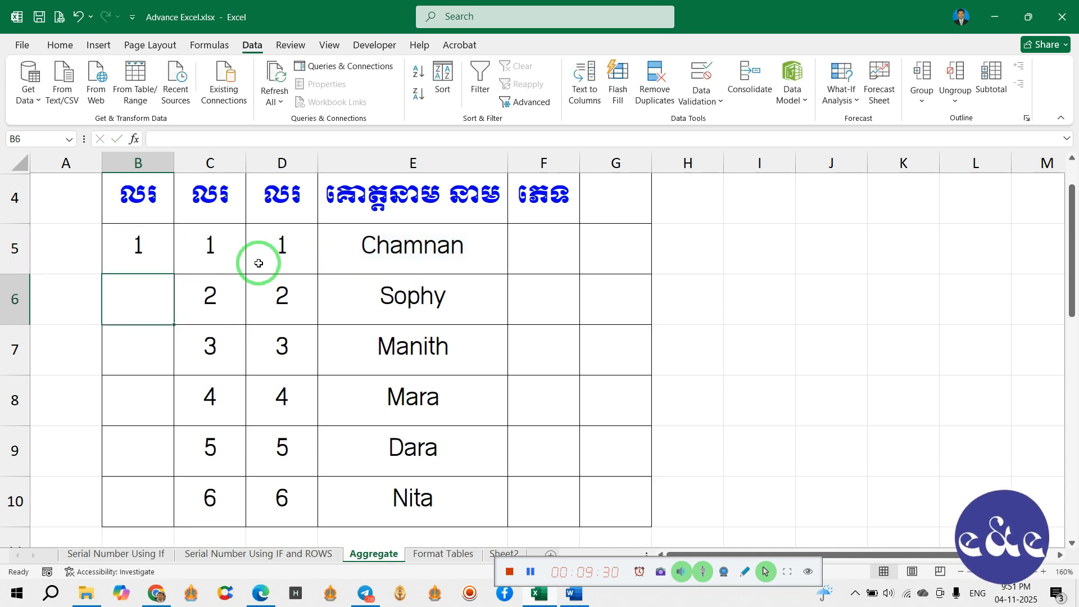
- Write the formula =IF(E6="","",B5+1) in B6, returning a blank when the name cell is empty
text(=)
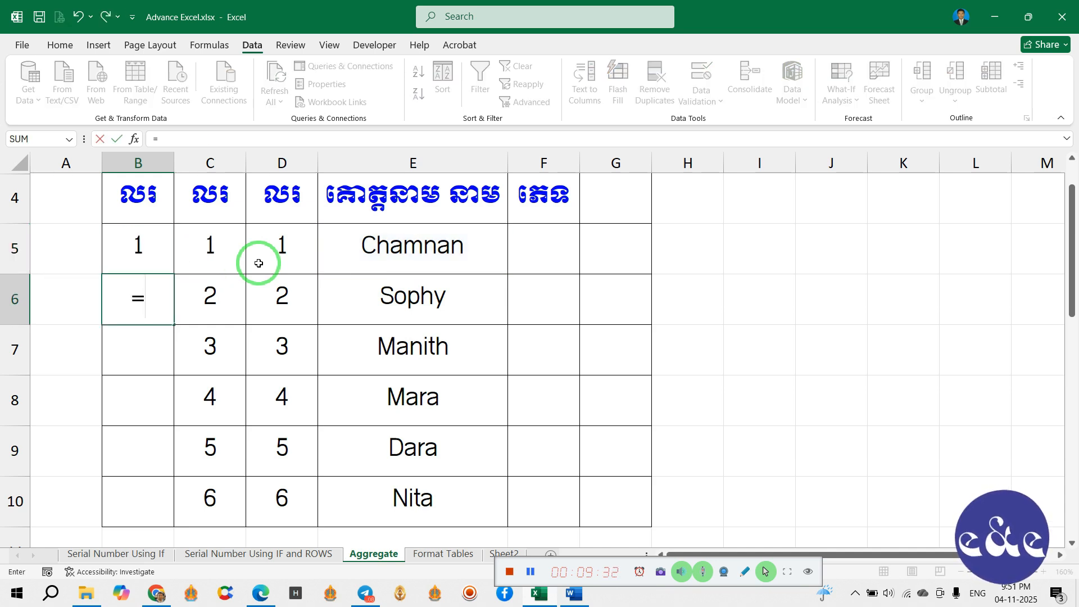
text(if)
key(Tab)
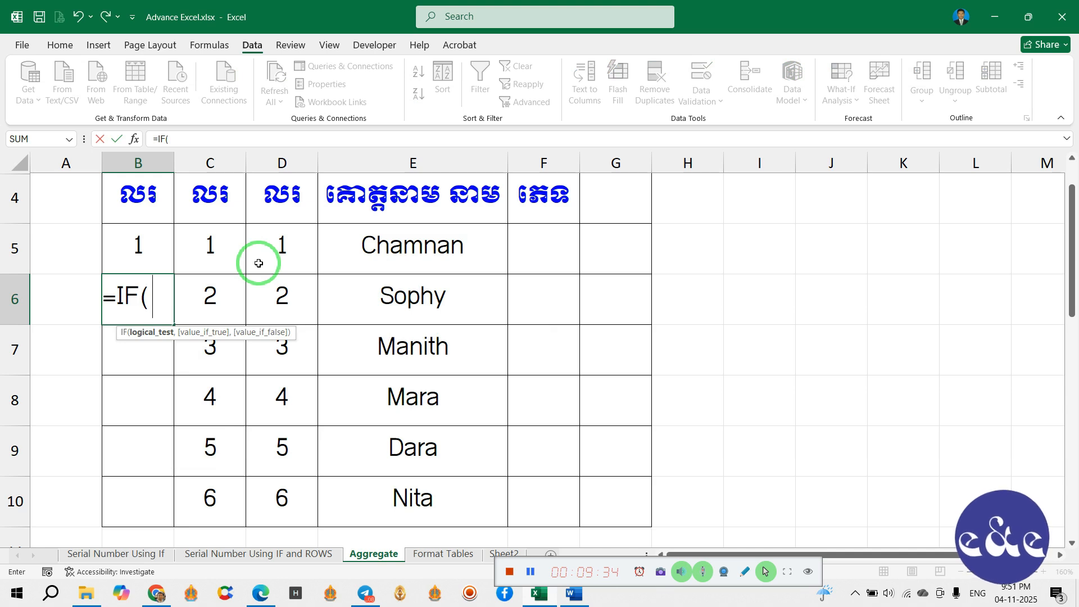
click(434, 301)
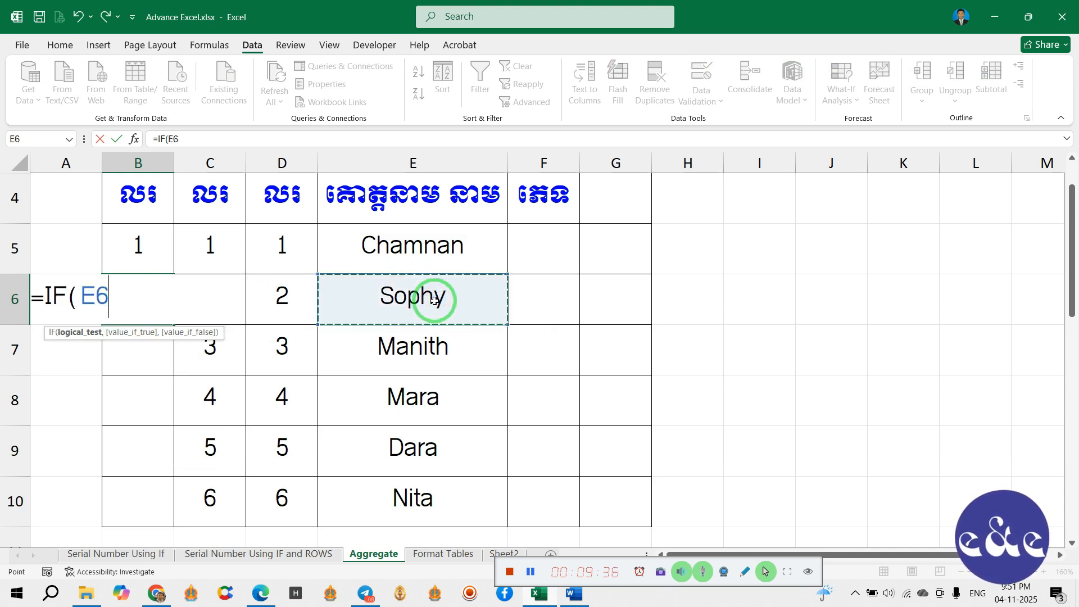
text(="")
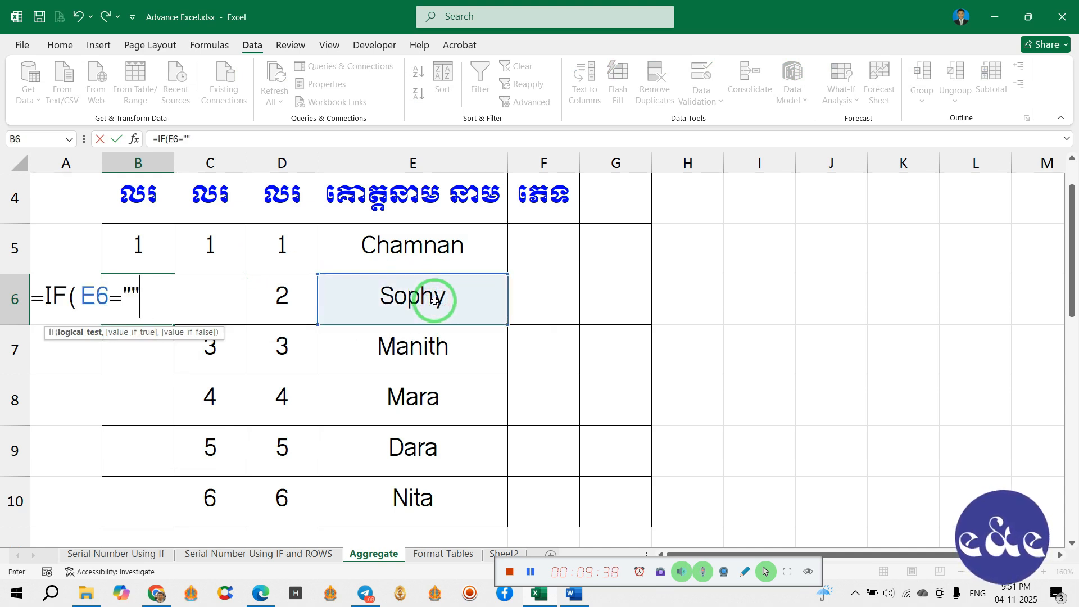
text(,)
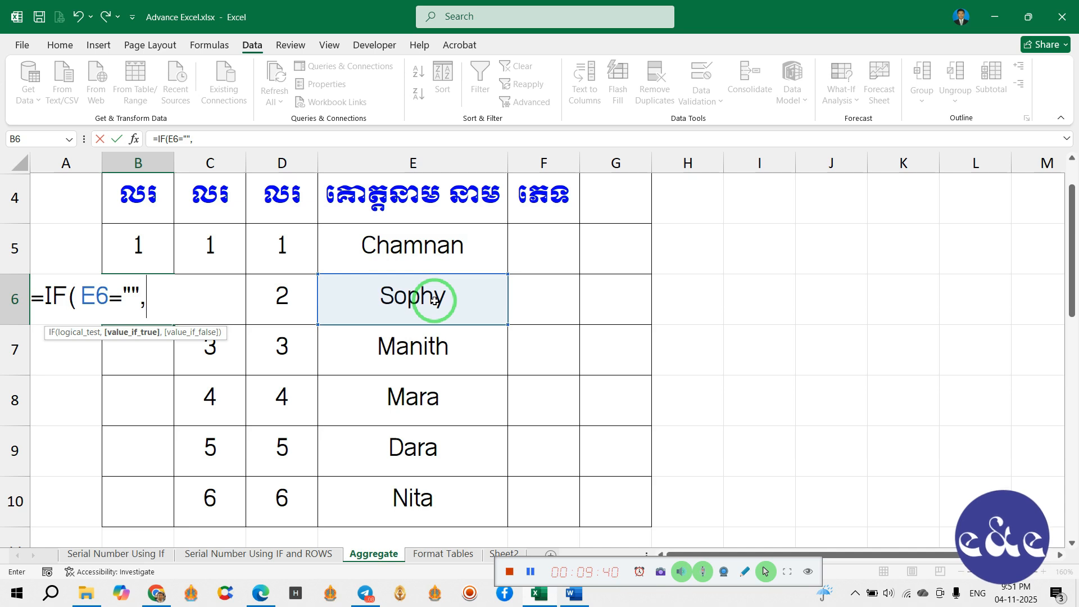
text("",)
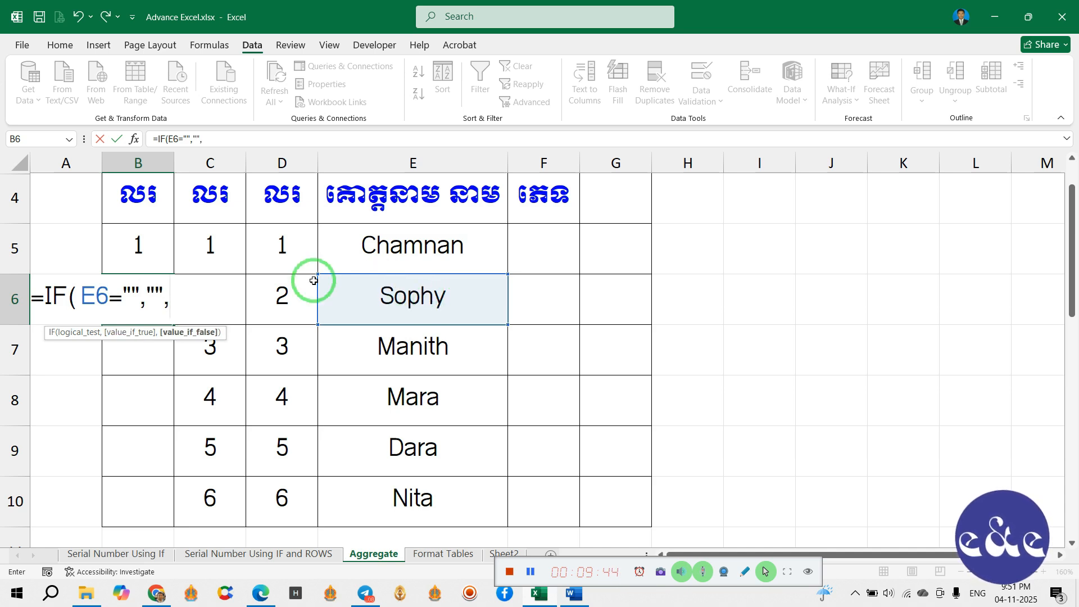
click(139, 246)
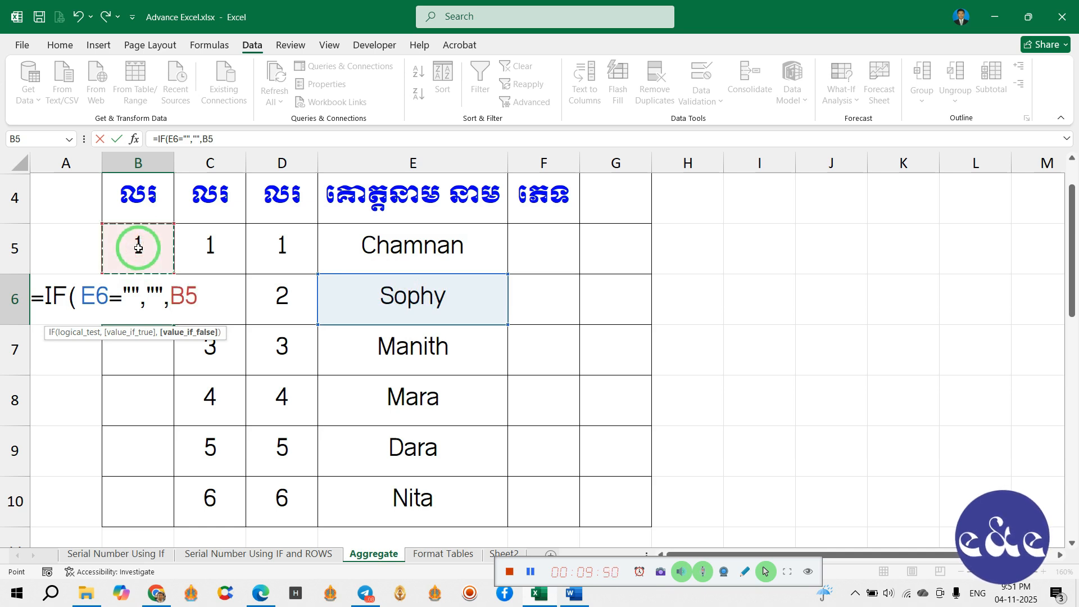
text(+1))
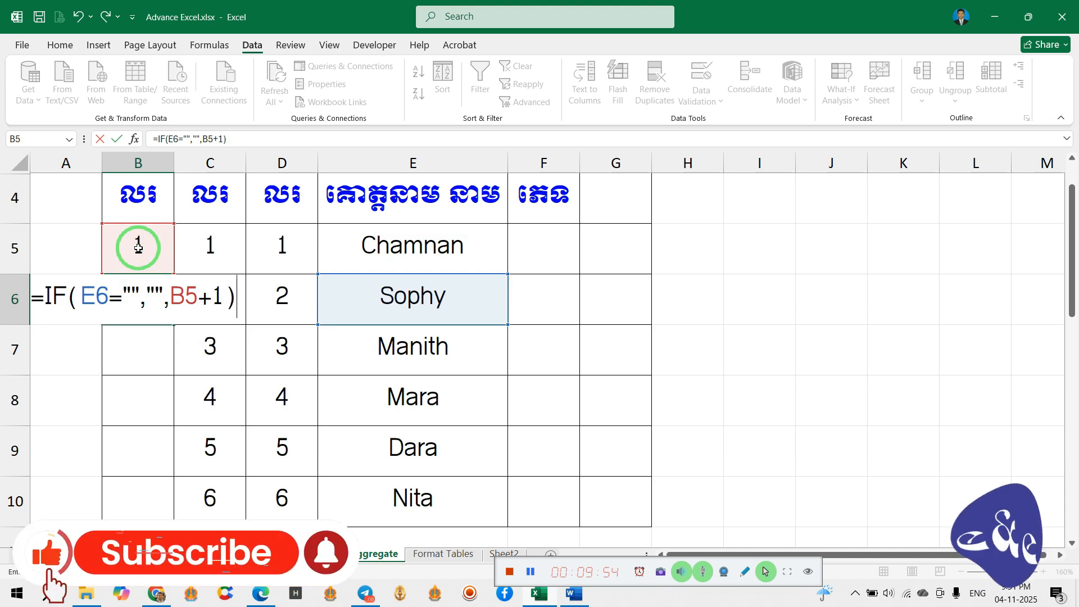
key(Return)
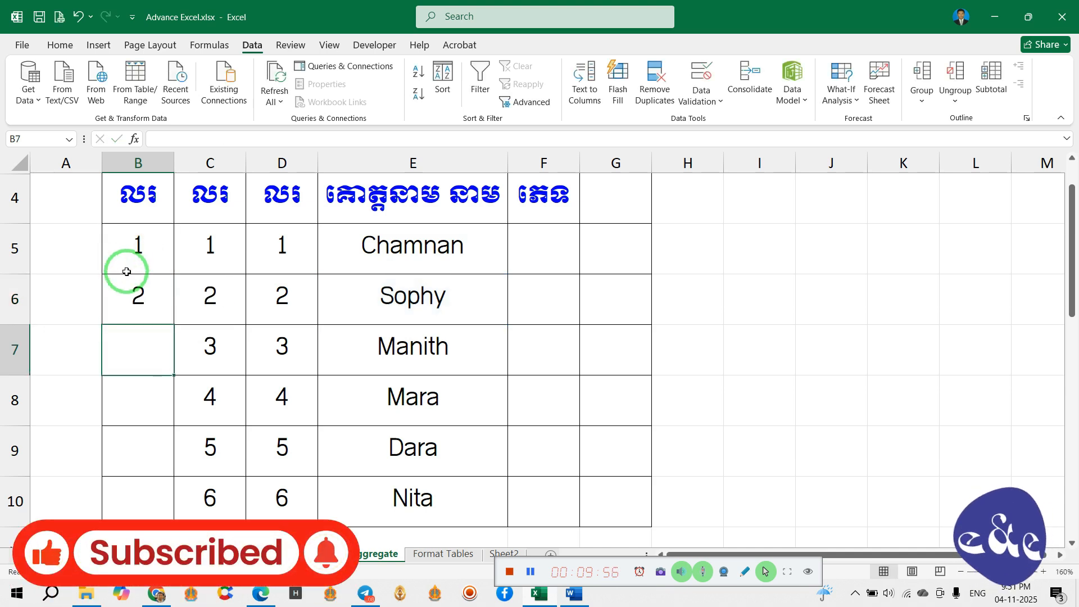
- Fill the B6 formula down to B10, and clear the names in E5:E10
click(133, 294)
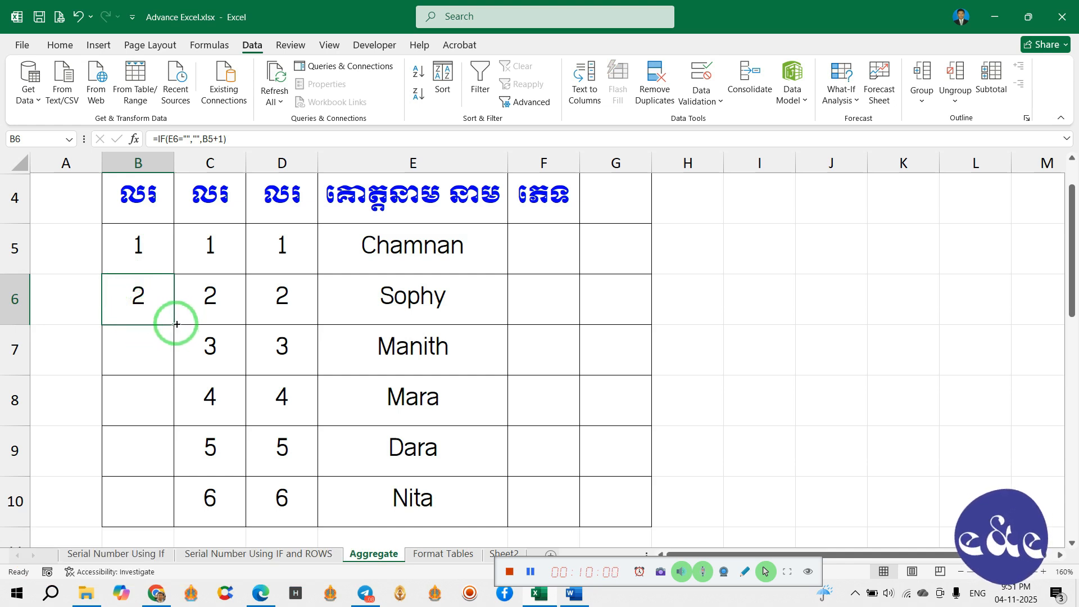
drag(176, 325, 184, 514)
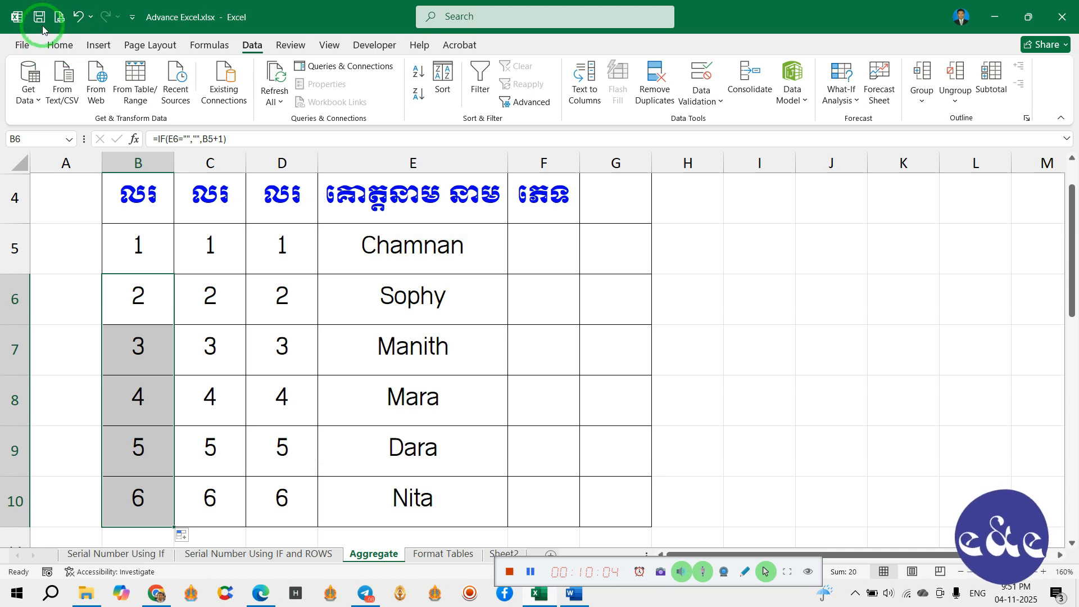
drag(440, 243, 449, 493)
key(Delete)
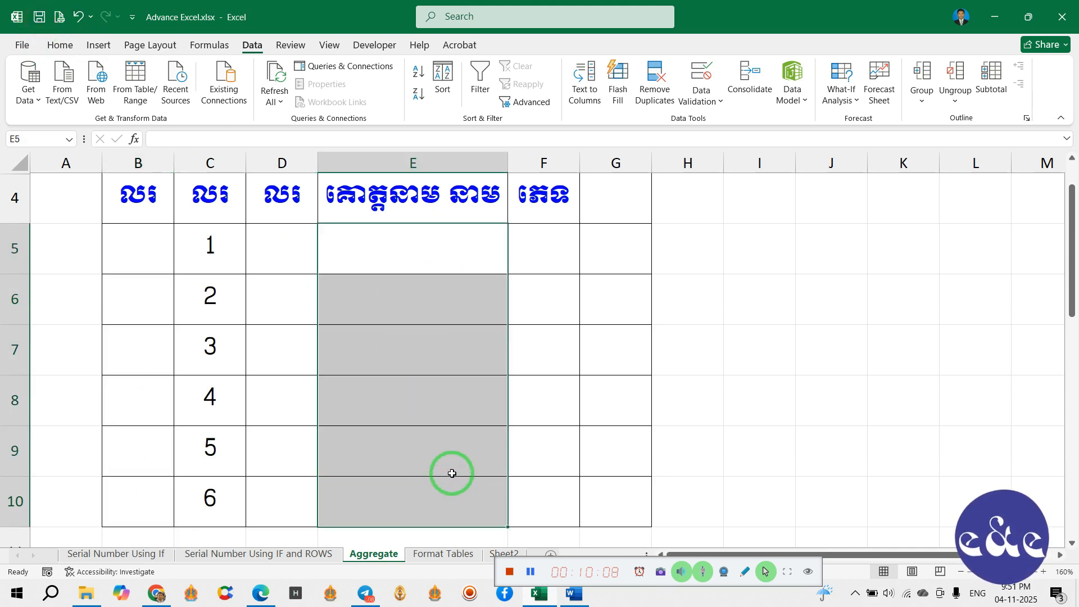
- Wrap the C5 formula in an IF so it reads =IF(E5="","",ROWS($C$5:C5)), and fill it down to C10
click(209, 245)
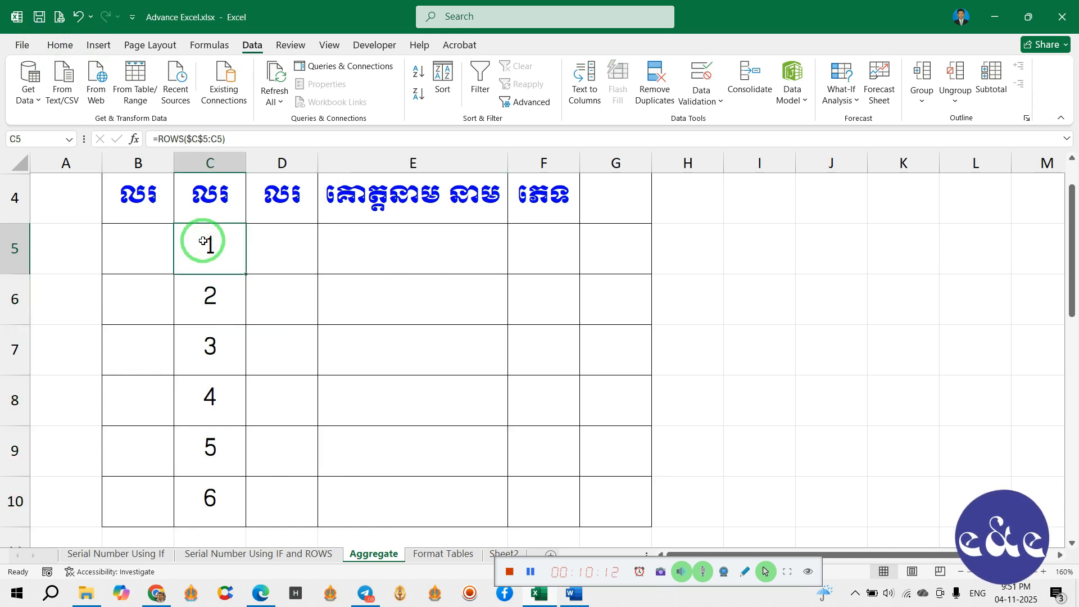
double_click(203, 241)
click(122, 240)
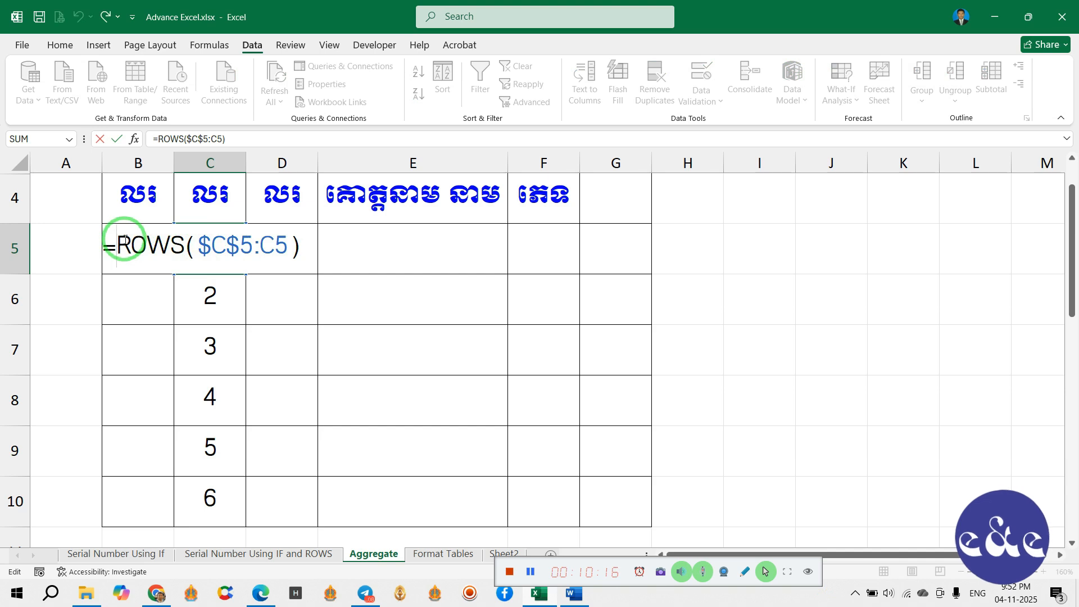
text(IF()
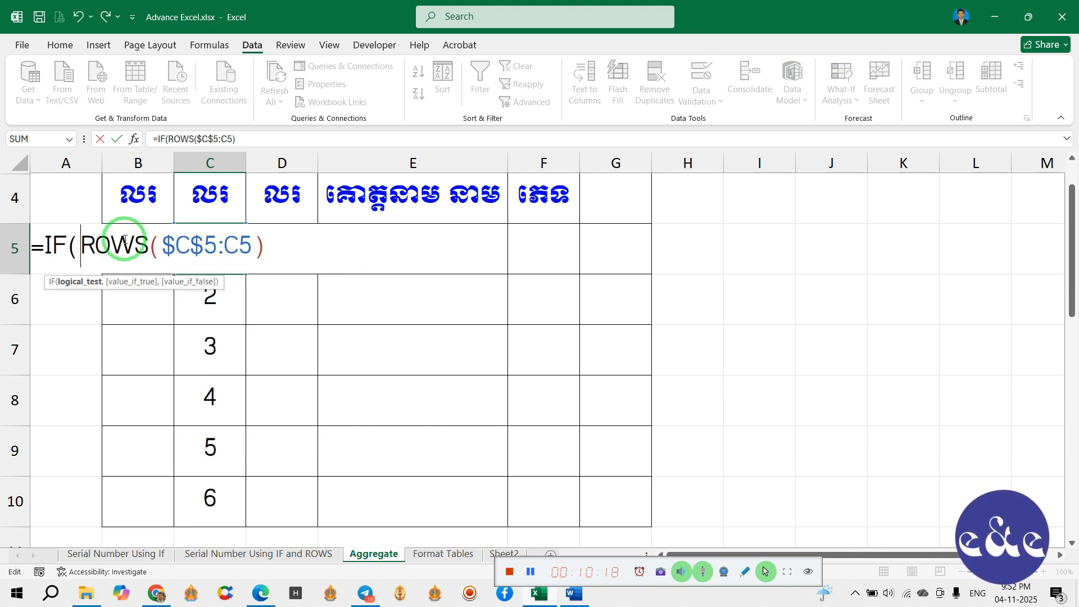
click(458, 252)
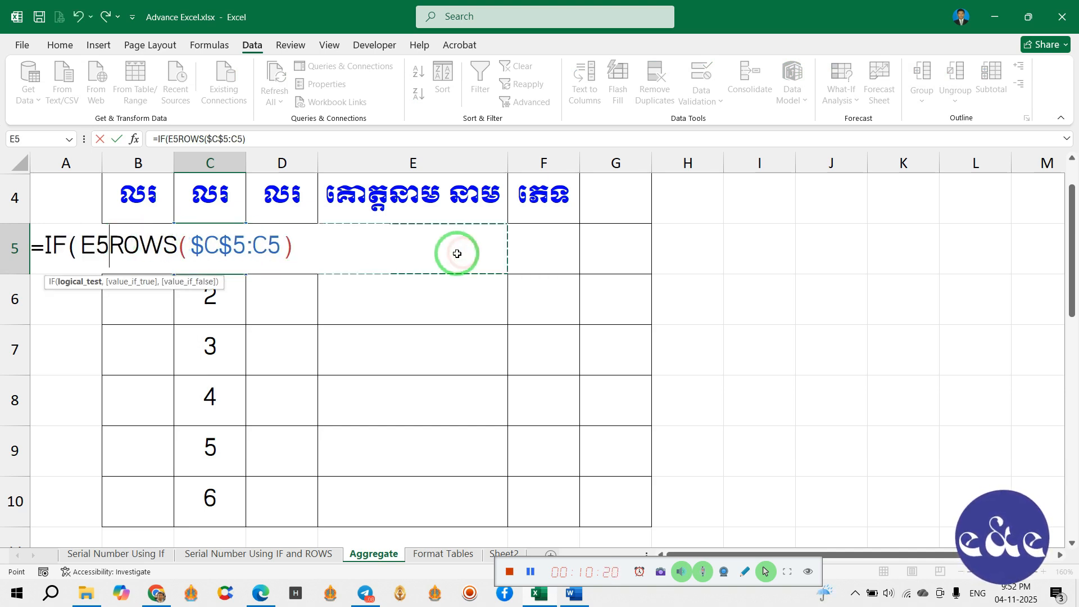
text(=)
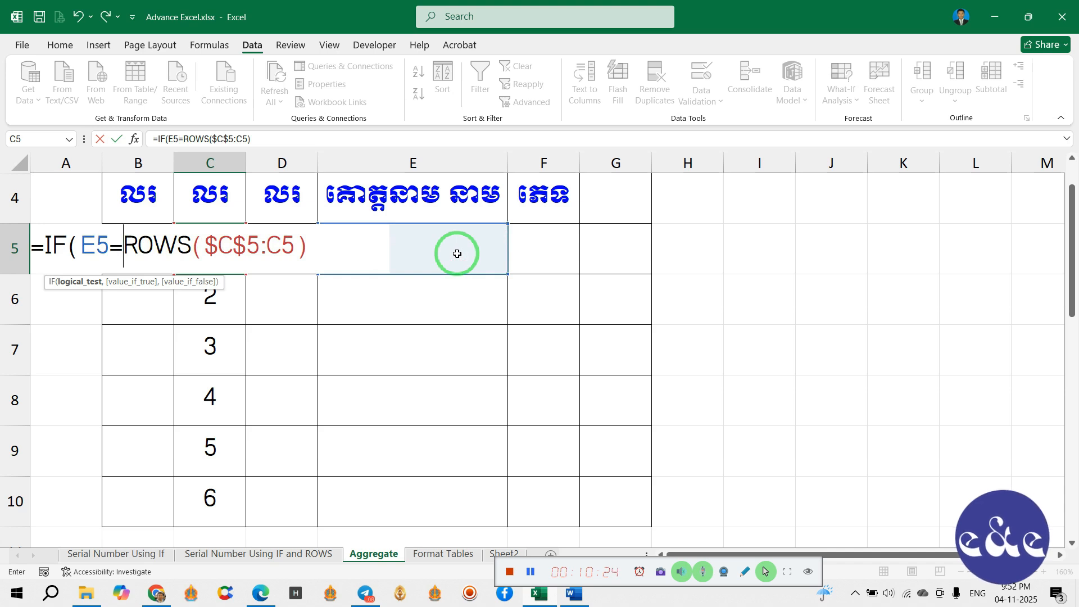
text("",)
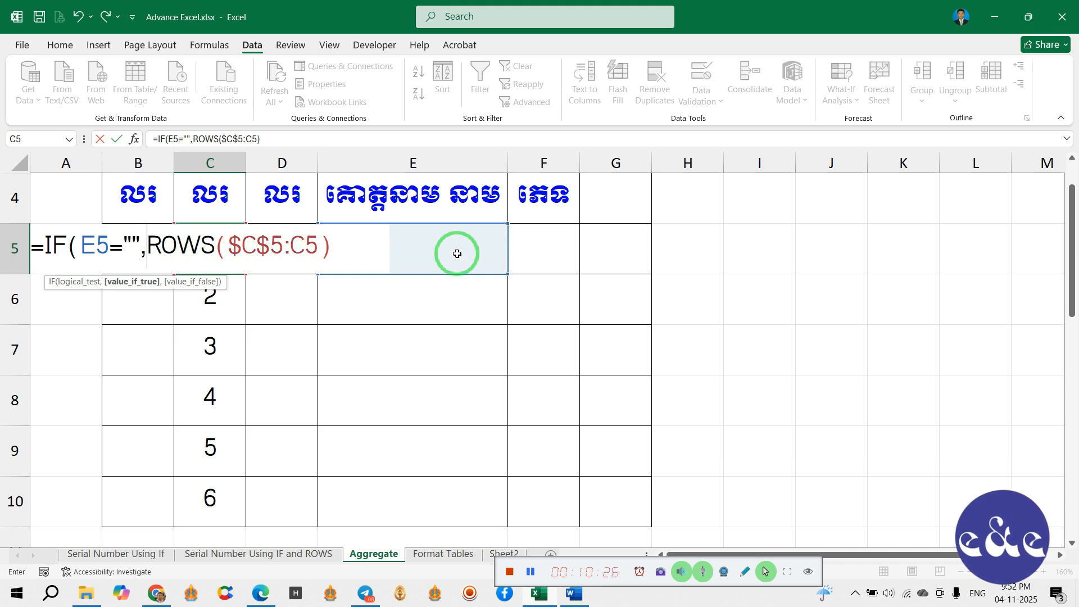
text("")
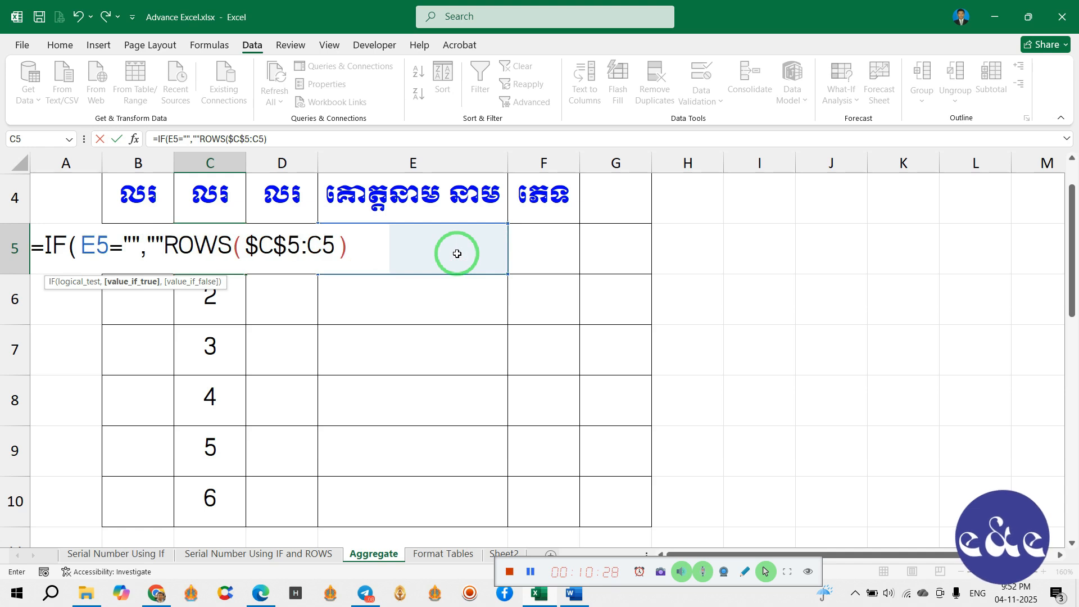
text(,)
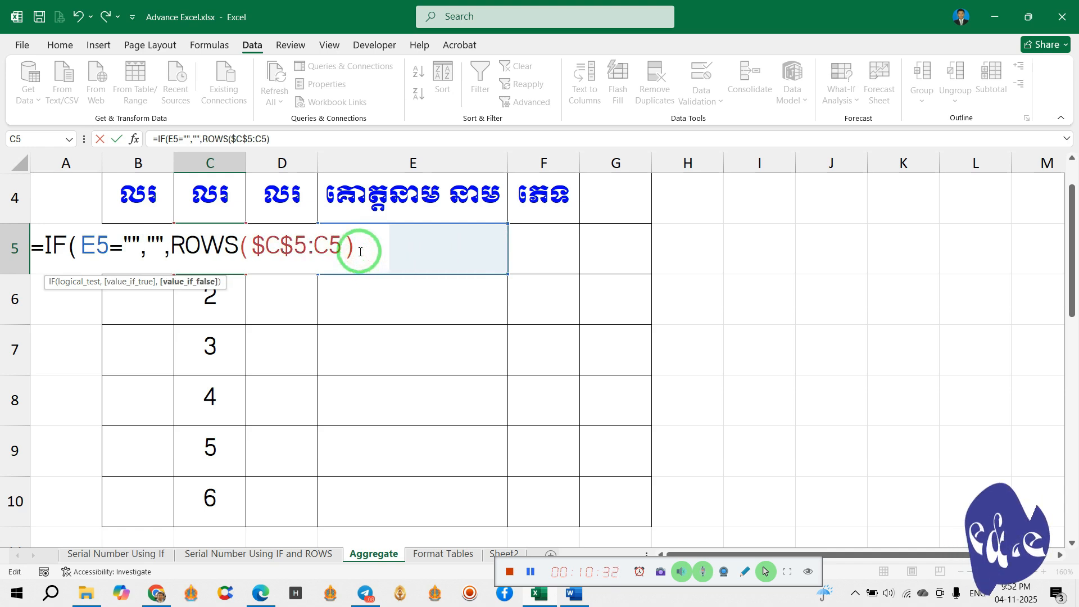
text())
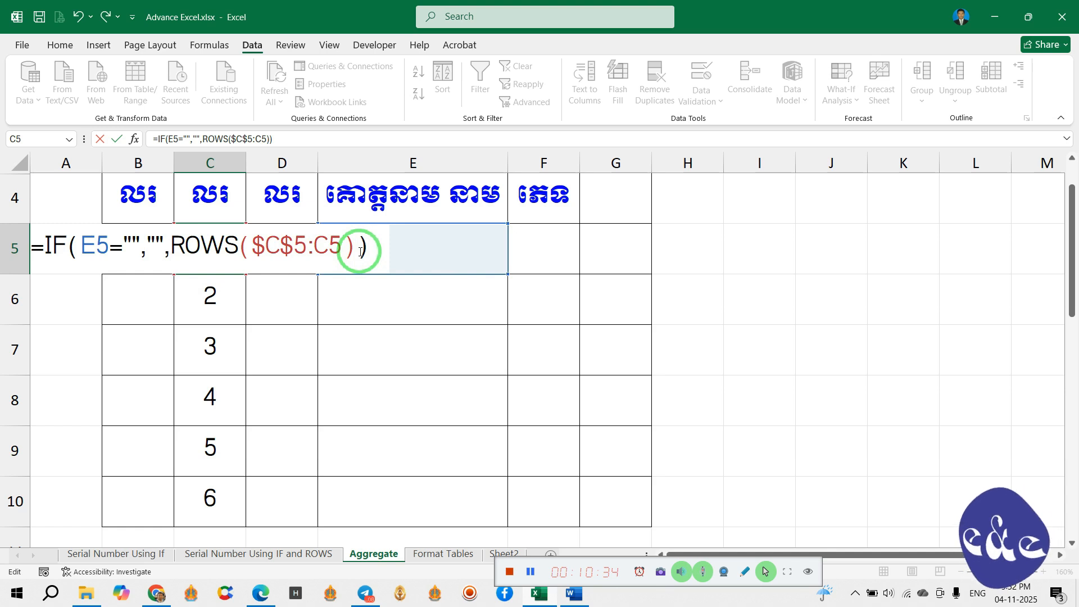
key(Return)
click(212, 258)
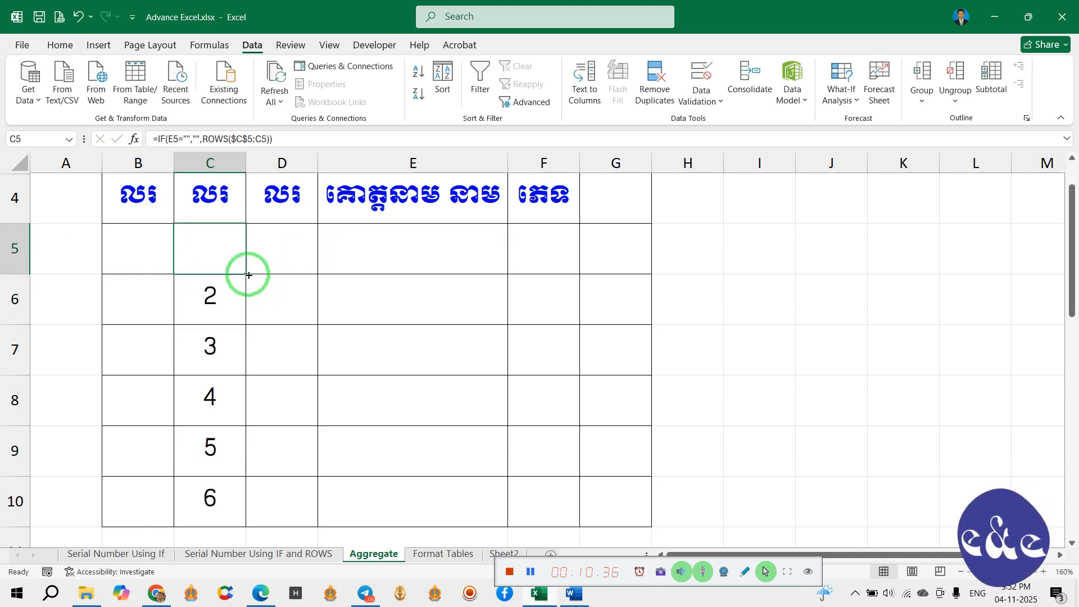
drag(249, 275, 235, 502)
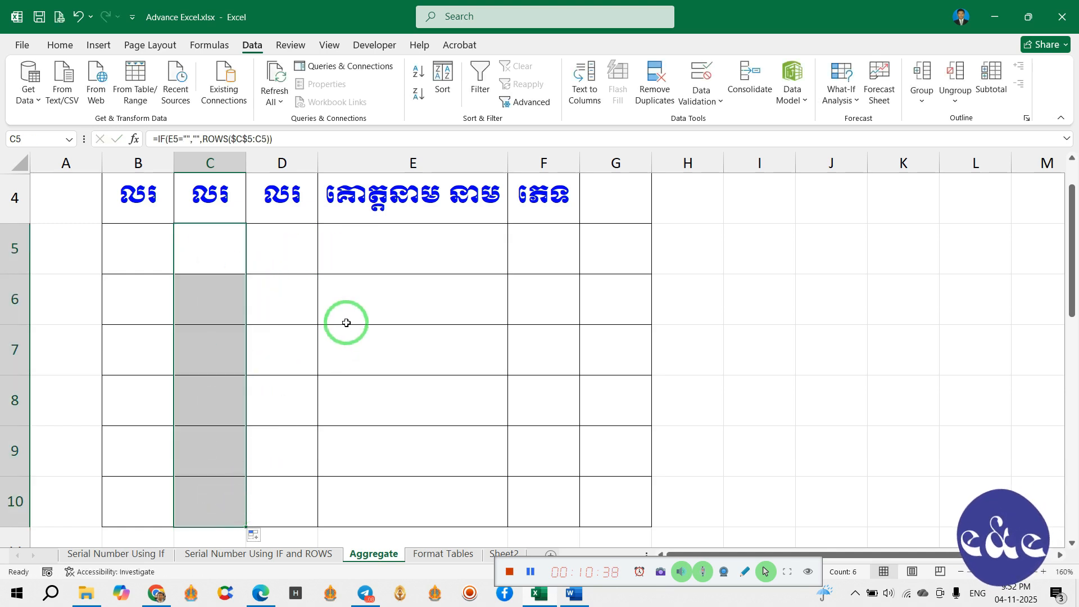
- Copy the seven names in L3:L9 of Sheet2 and paste them into the Aggregate sheet starting at E5
click(403, 243)
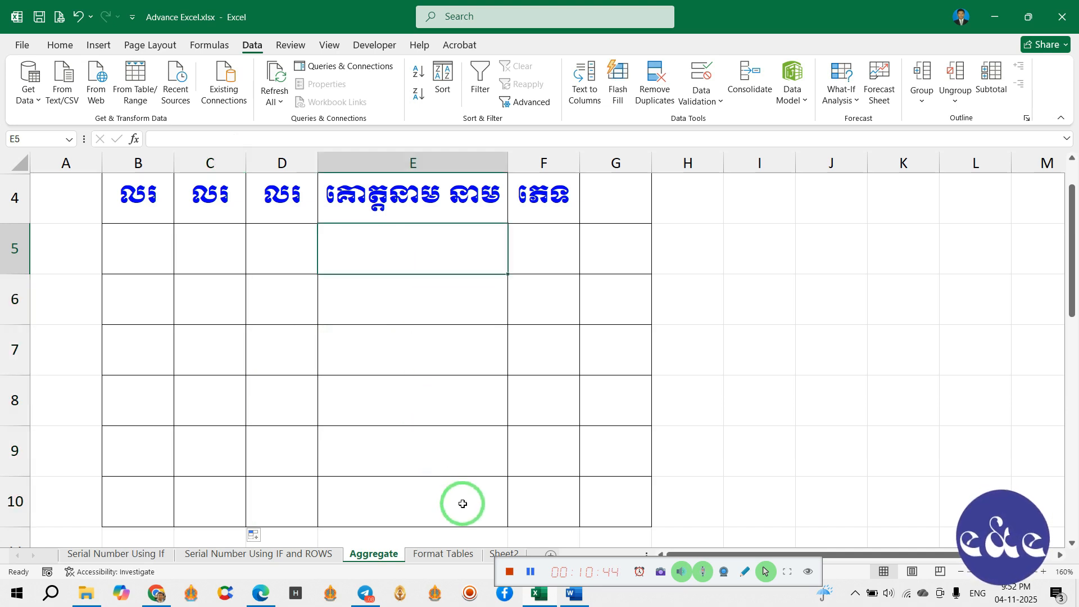
click(490, 555)
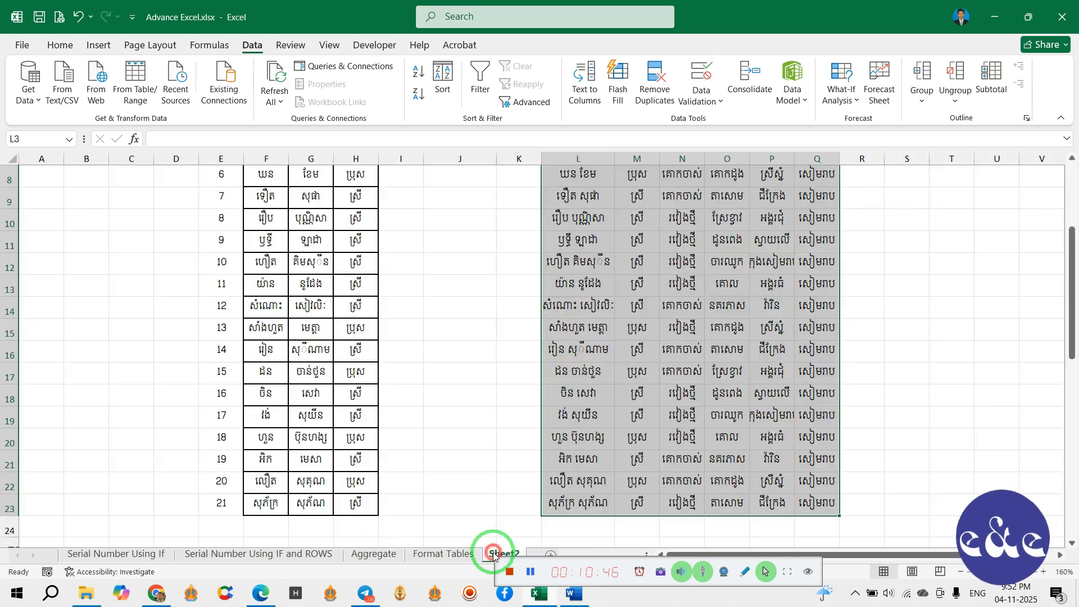
scroll(480, 397, up, 2)
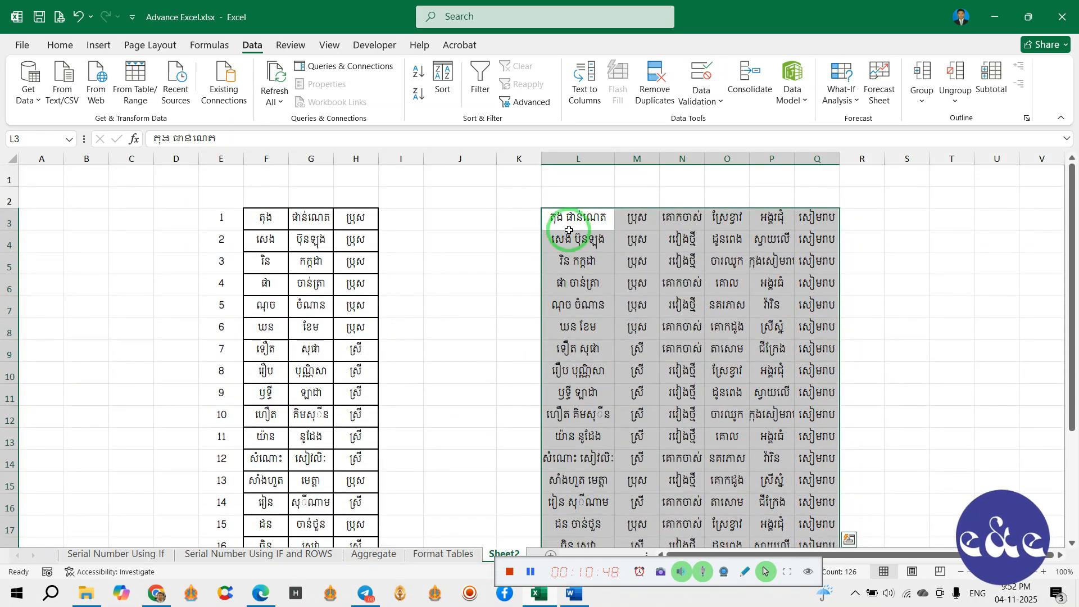
drag(566, 219, 571, 358)
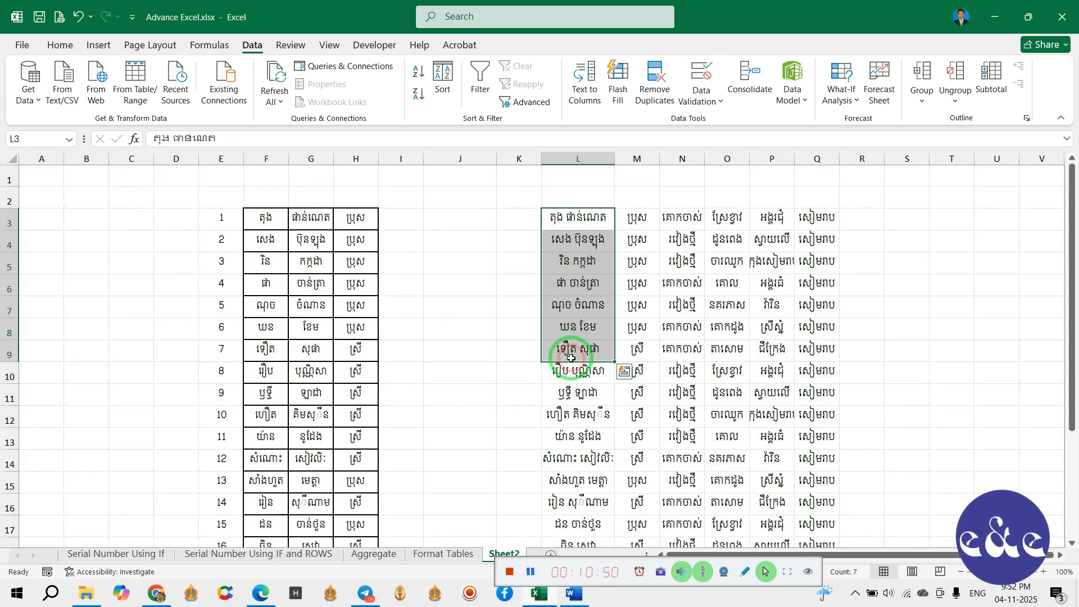
key(ctrl+c)
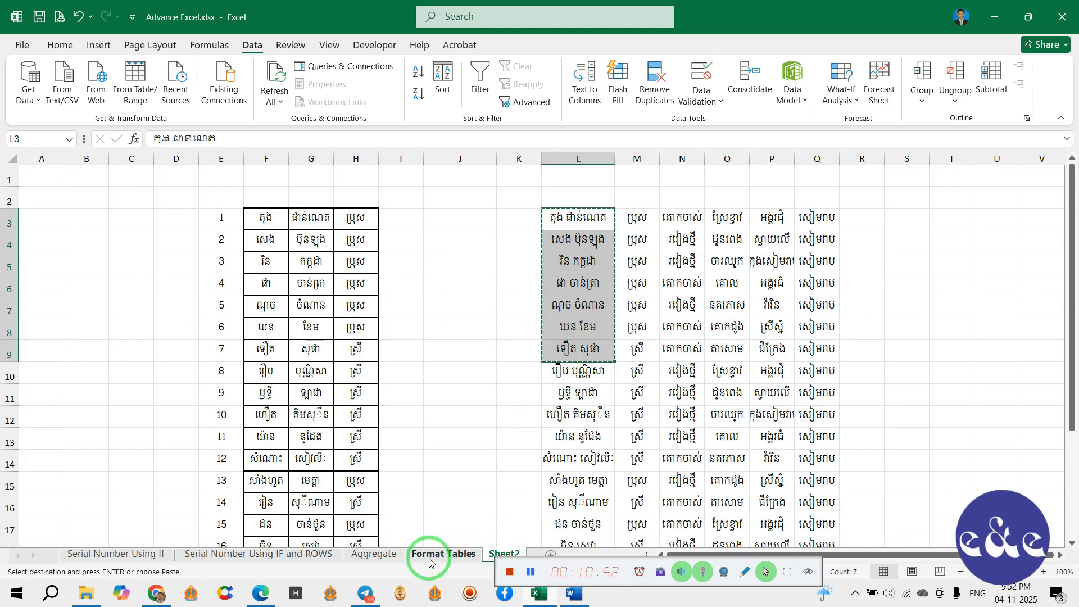
click(430, 556)
click(373, 553)
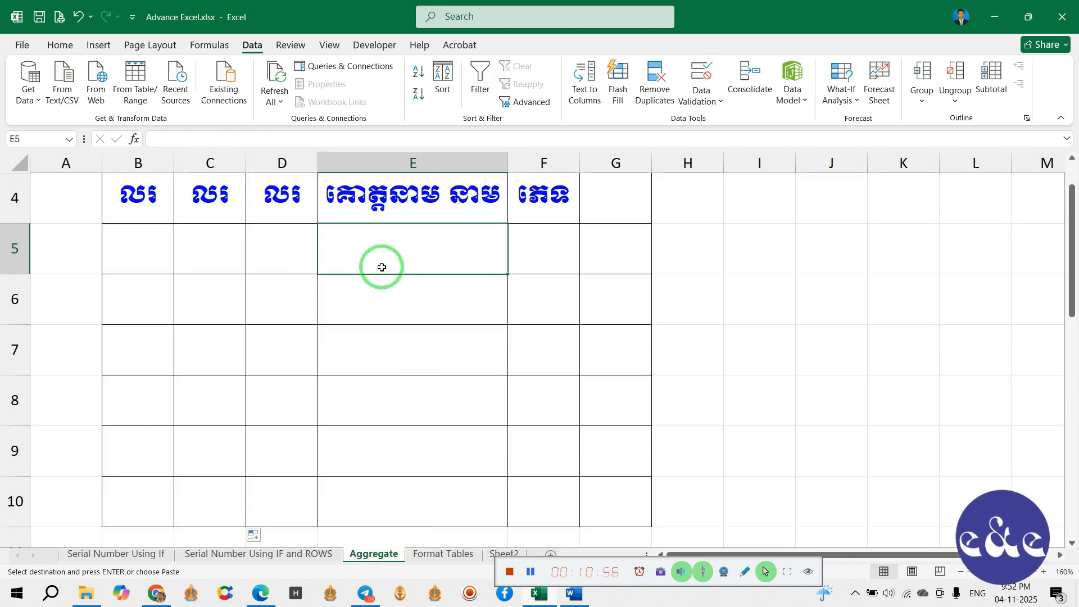
key(ctrl+v)
- Undo the paste of the names in column E of the Aggregate sheet
scroll(406, 295, down, 2)
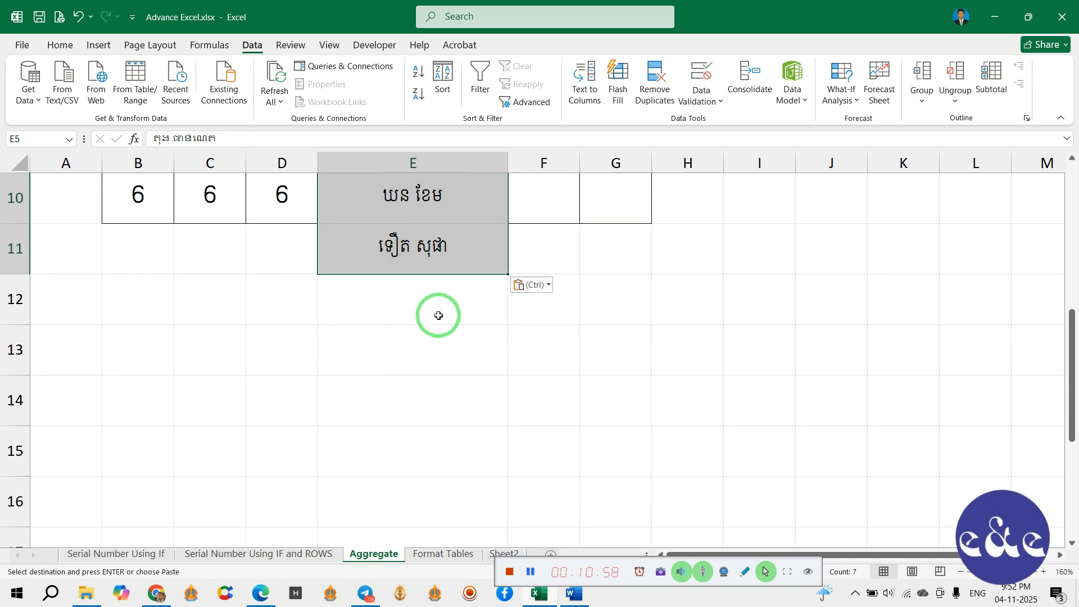
click(525, 318)
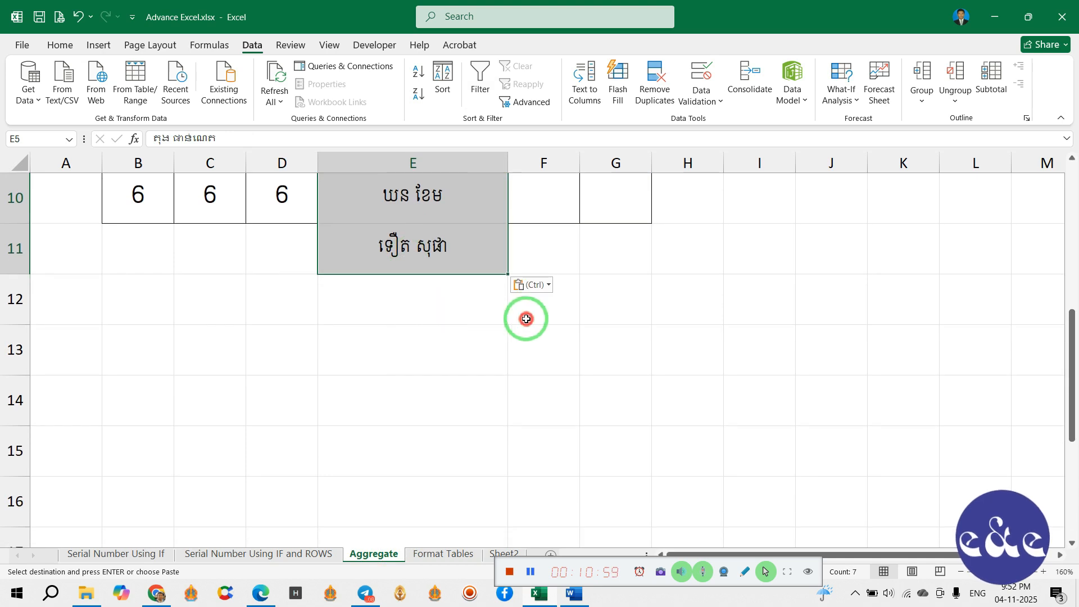
click(82, 22)
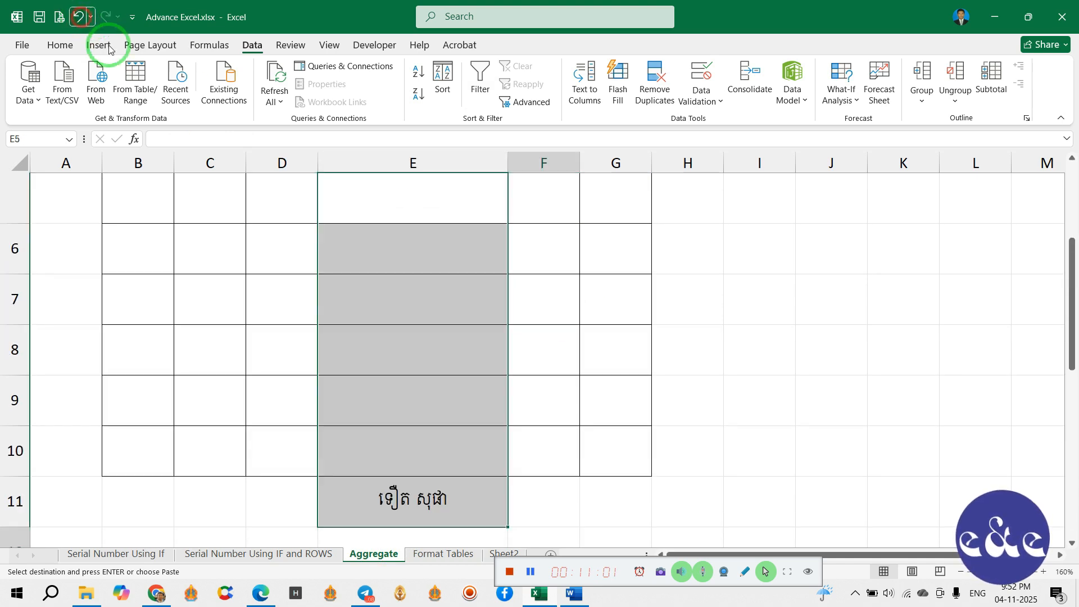
- Copy the six names in L3:L8 of Sheet2 and paste them into the Aggregate sheet starting at E5
click(503, 553)
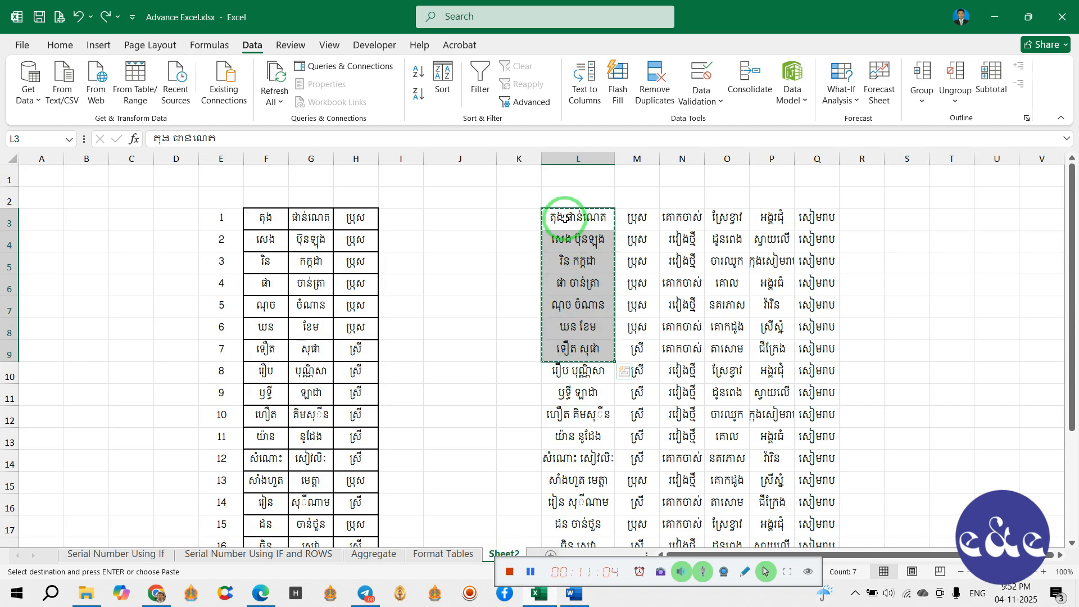
drag(557, 216, 575, 326)
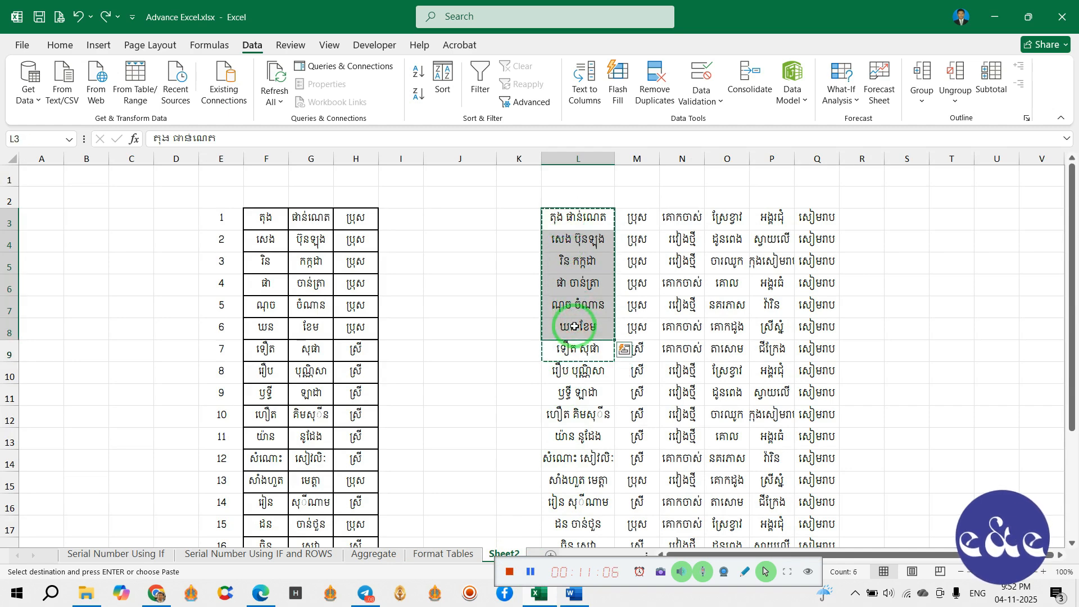
click(437, 553)
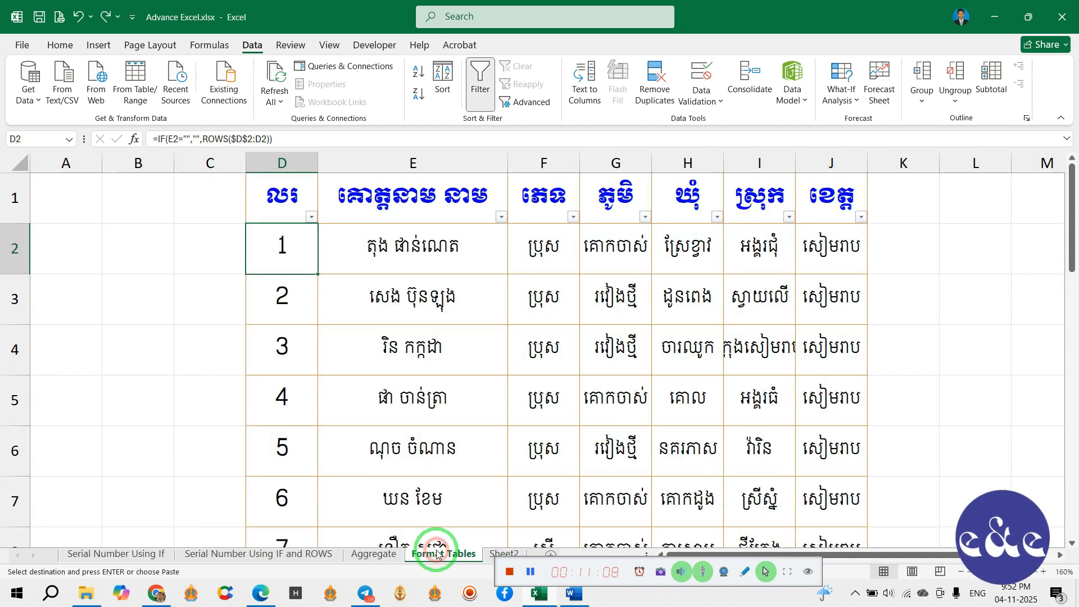
click(373, 554)
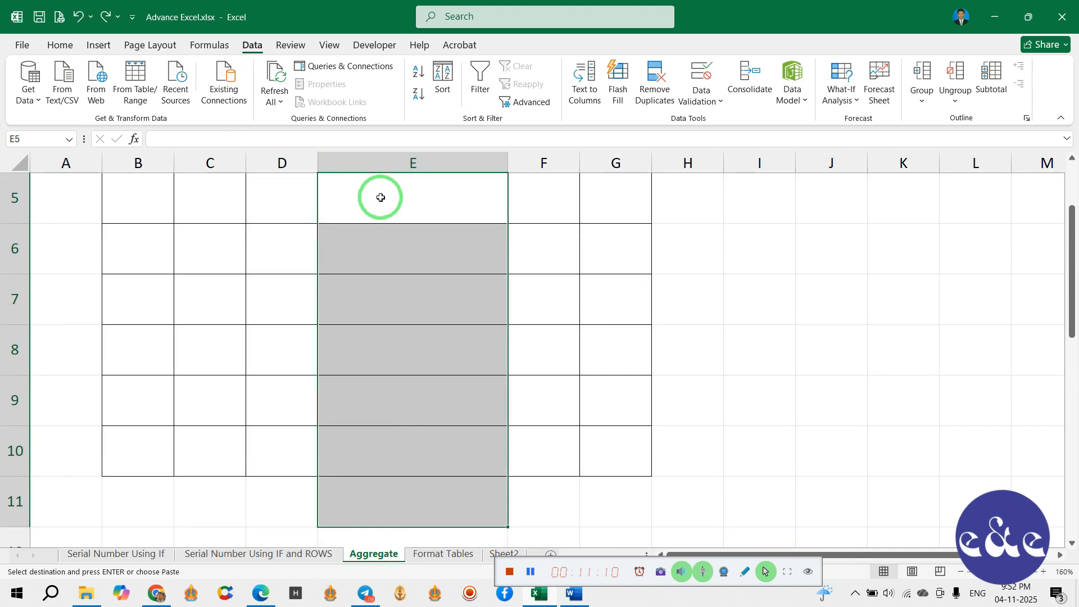
scroll(387, 205, up, 2)
click(397, 298)
key(ctrl+v)
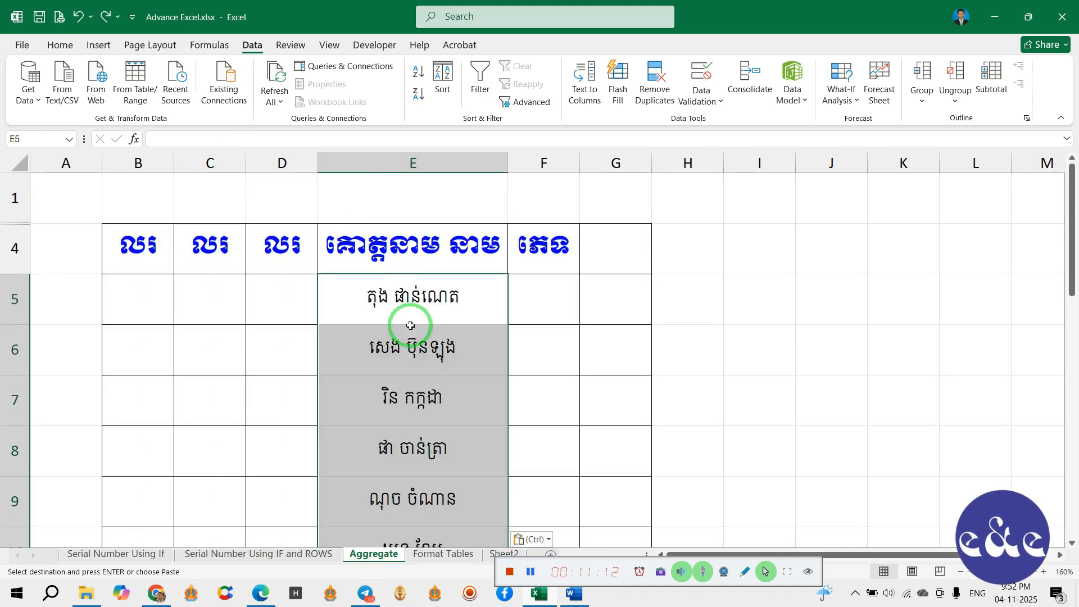
scroll(406, 345, down, 1)
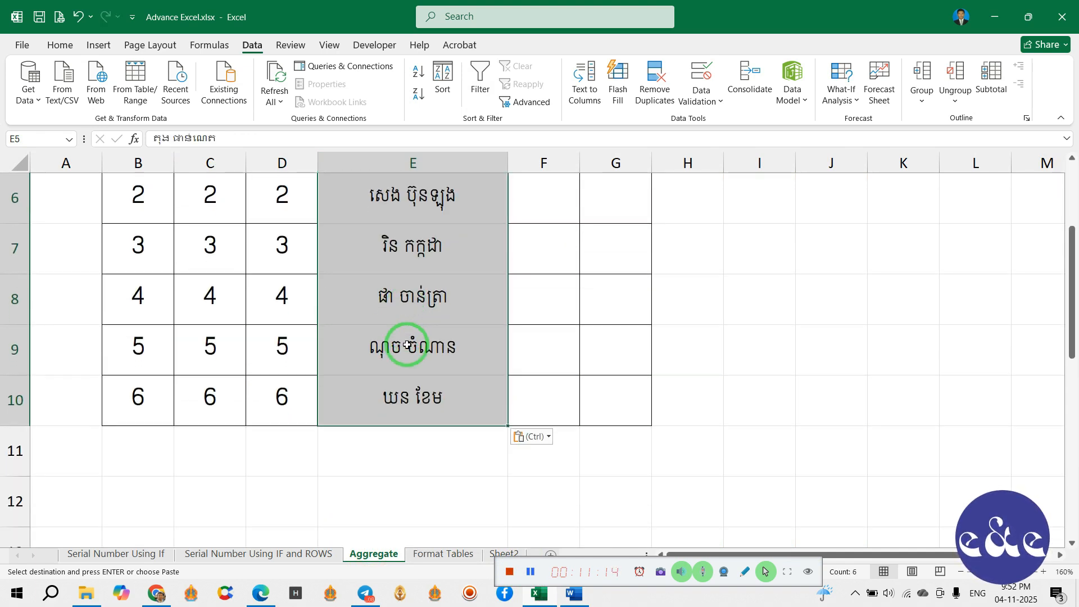
scroll(407, 345, up, 1)
click(9, 178)
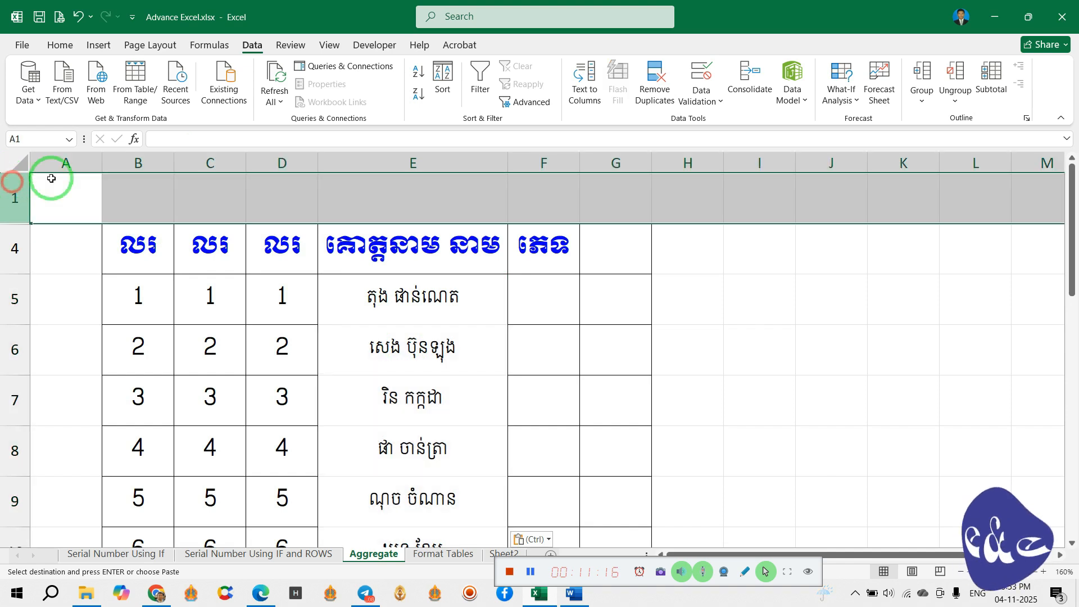
click(645, 80)
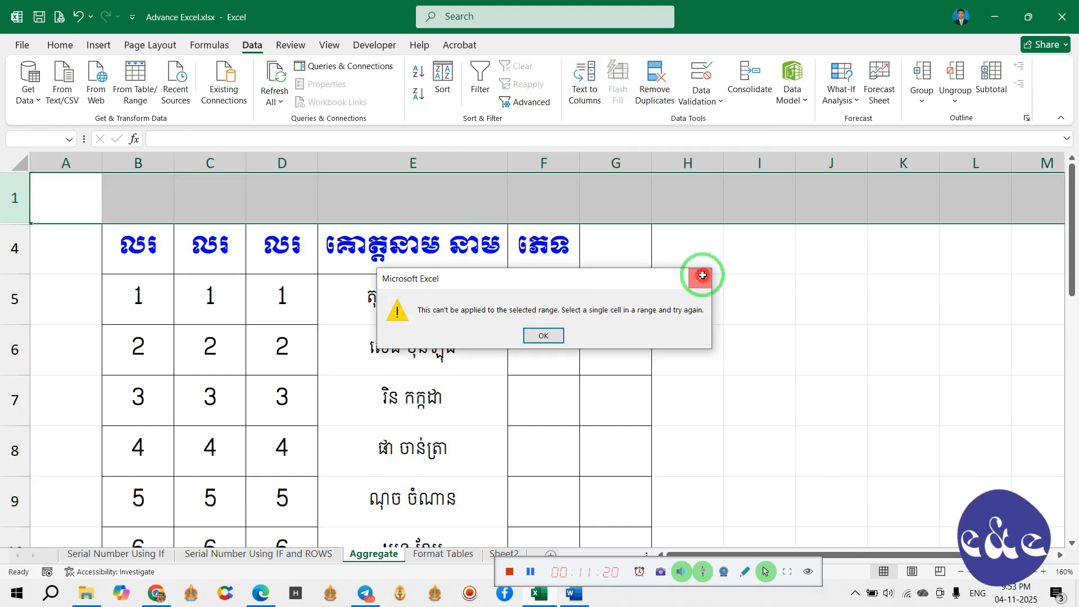
click(702, 275)
- Hide row 1 of the Aggregate sheet
click(19, 197)
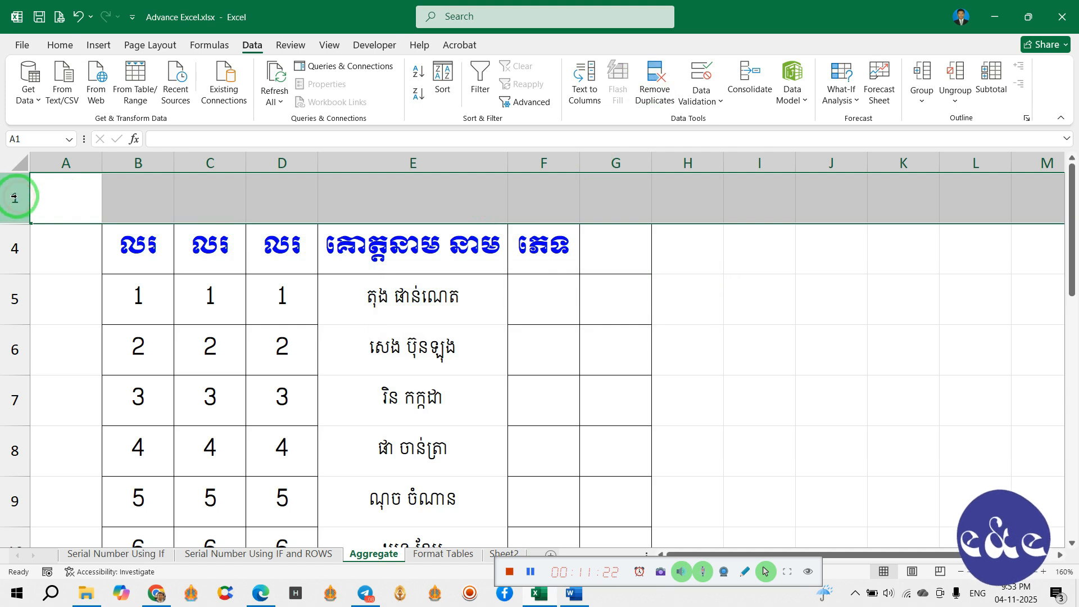
click(43, 285)
click(17, 199)
right_click(19, 202)
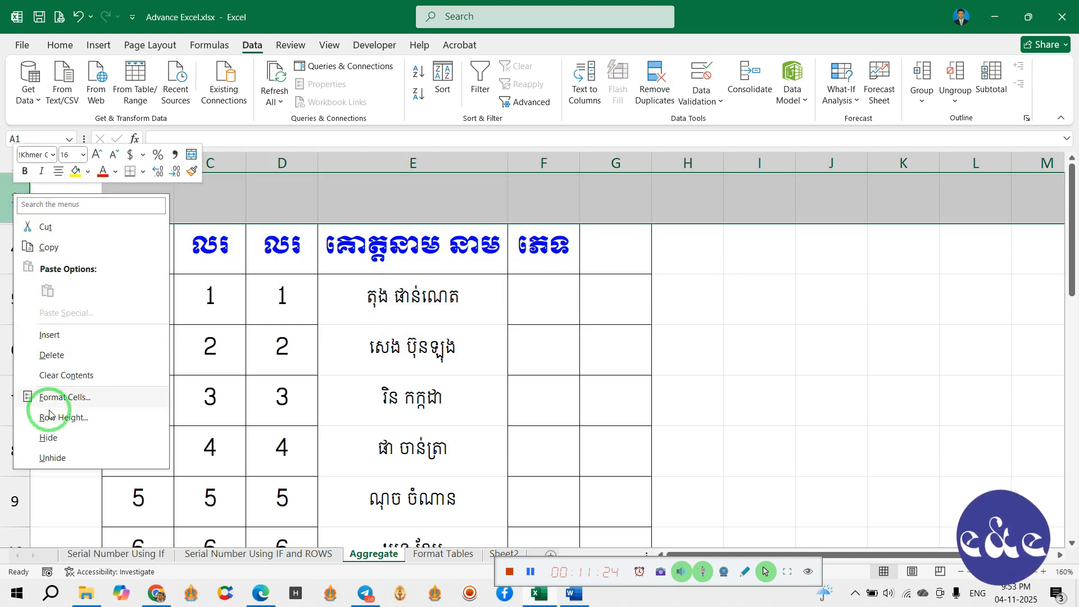
click(48, 438)
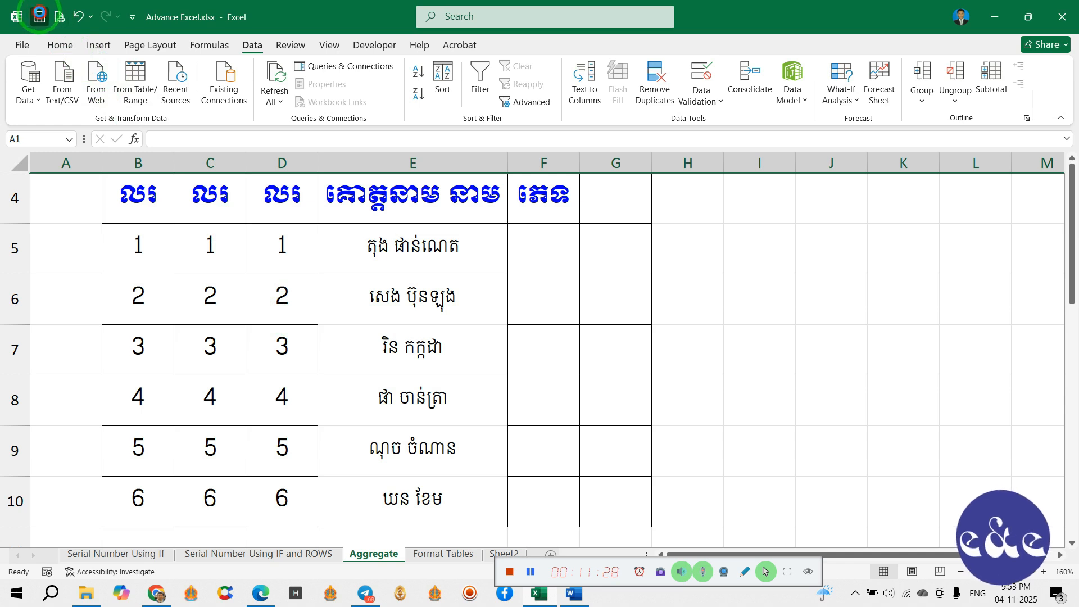
click(382, 356)
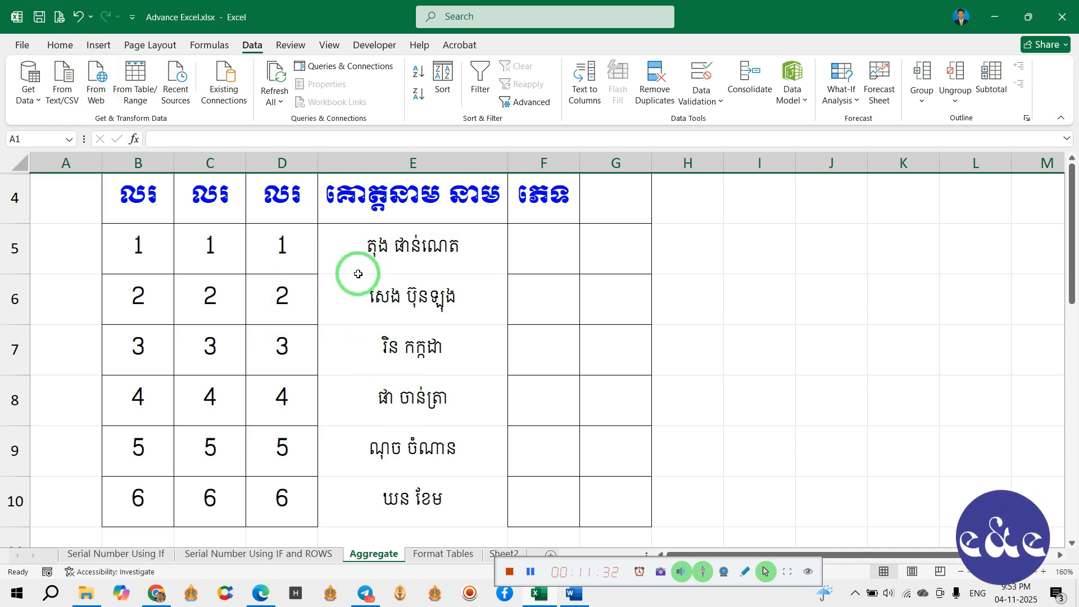
- Apply All Borders to the pasted names in E5:E10
click(538, 247)
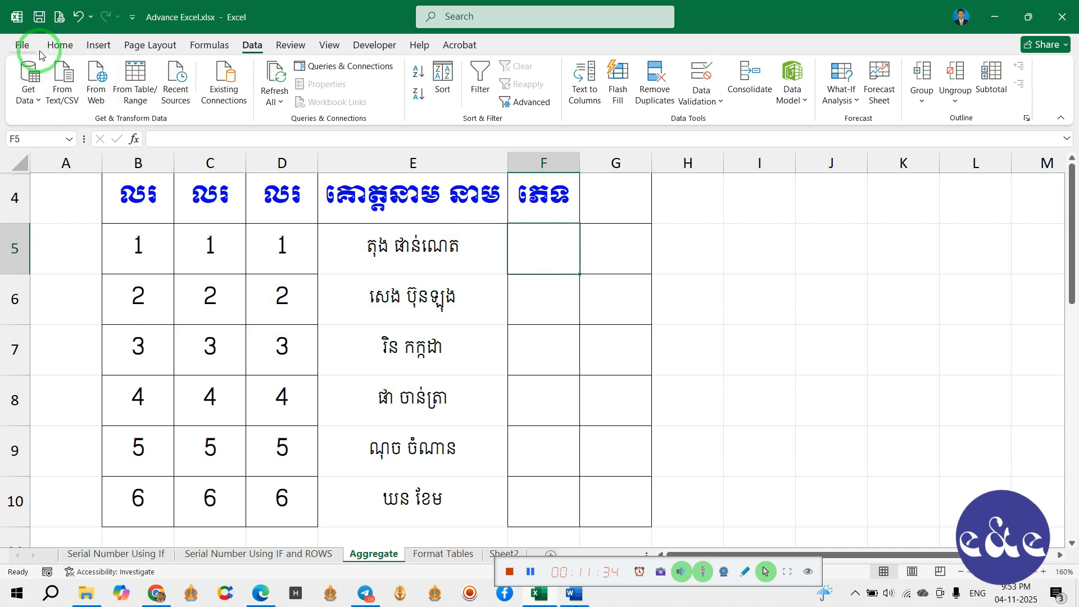
click(60, 45)
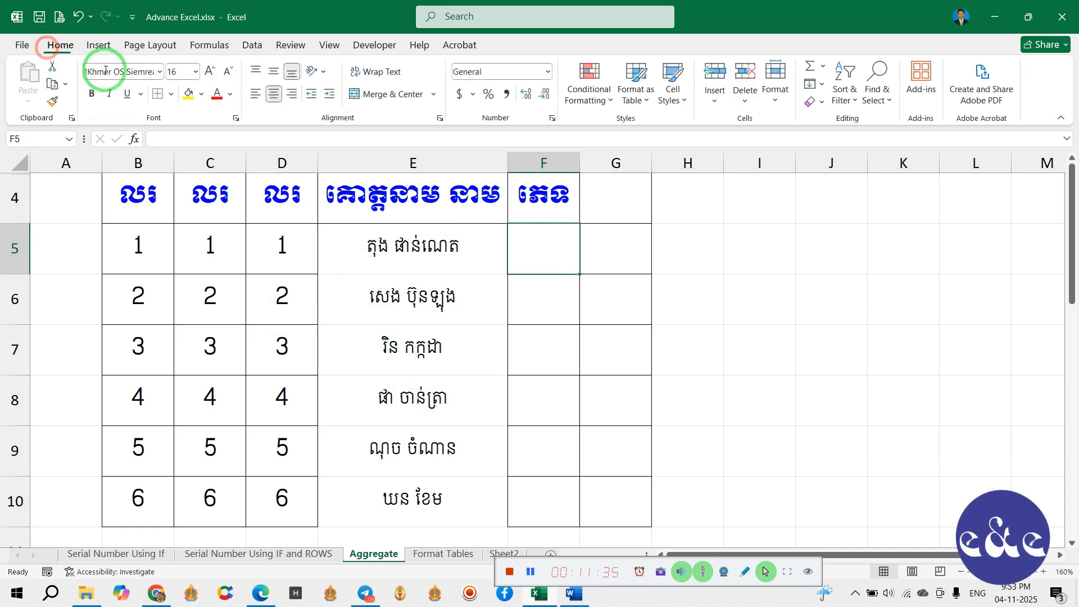
click(171, 95)
click(375, 256)
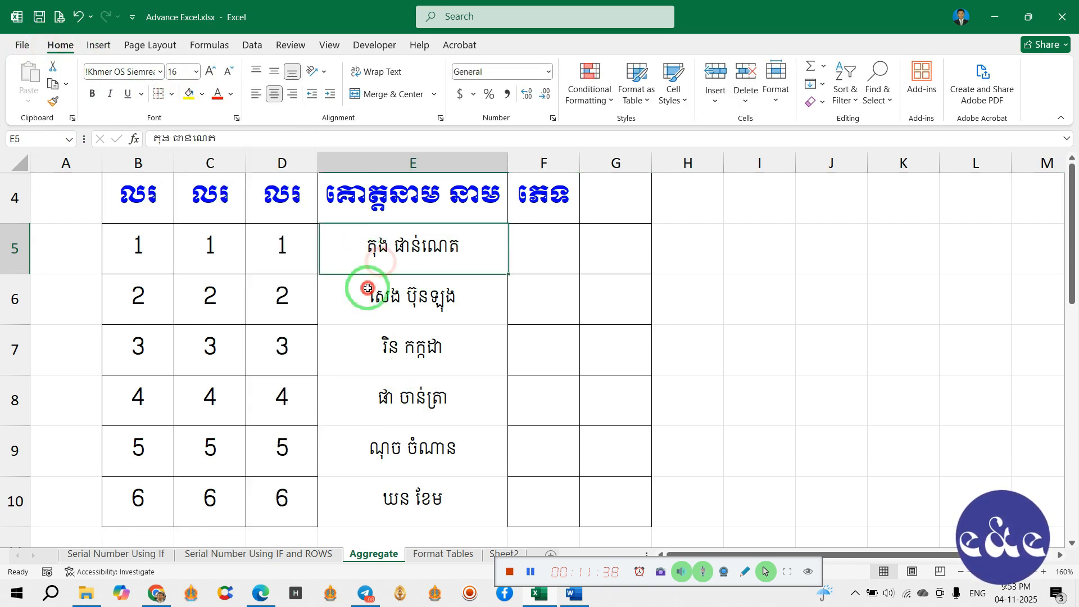
drag(368, 288, 378, 513)
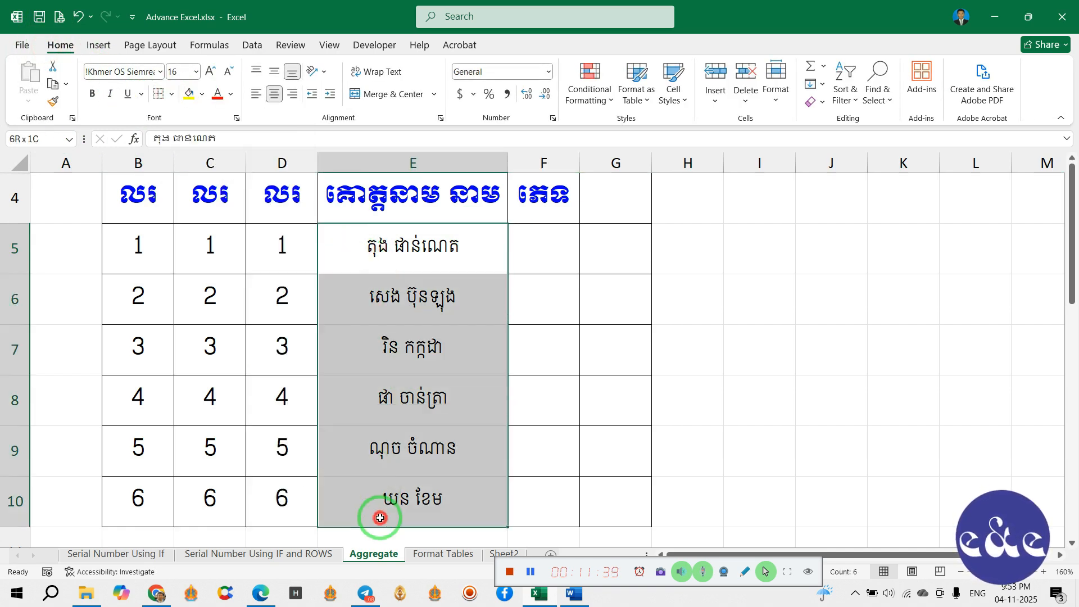
click(173, 96)
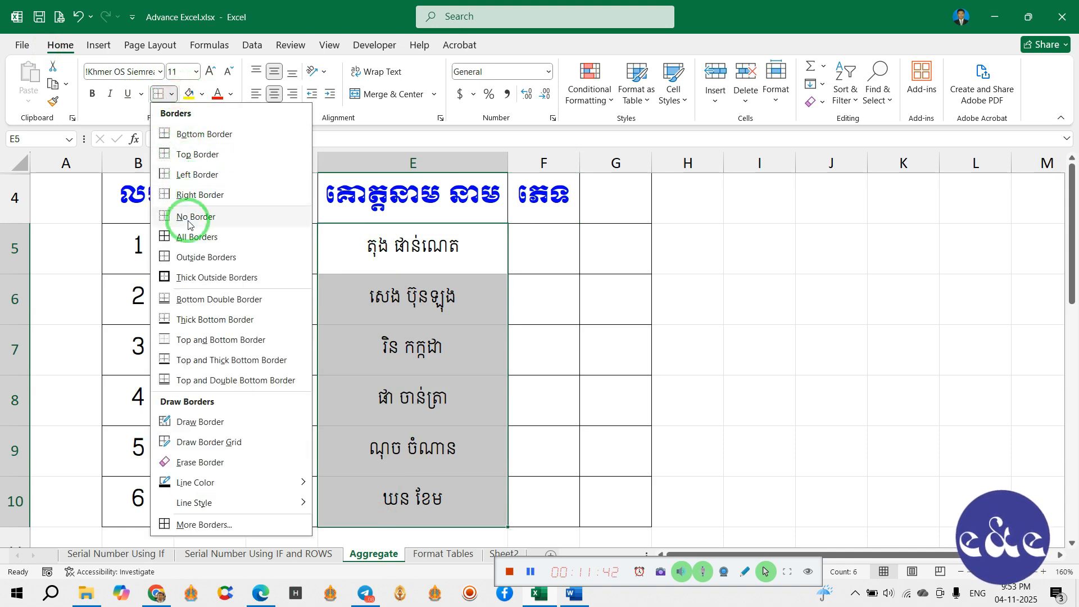
click(185, 237)
- Compare the serial number formulas in B5:C5 with the AGGREGATE formula in D5
click(290, 252)
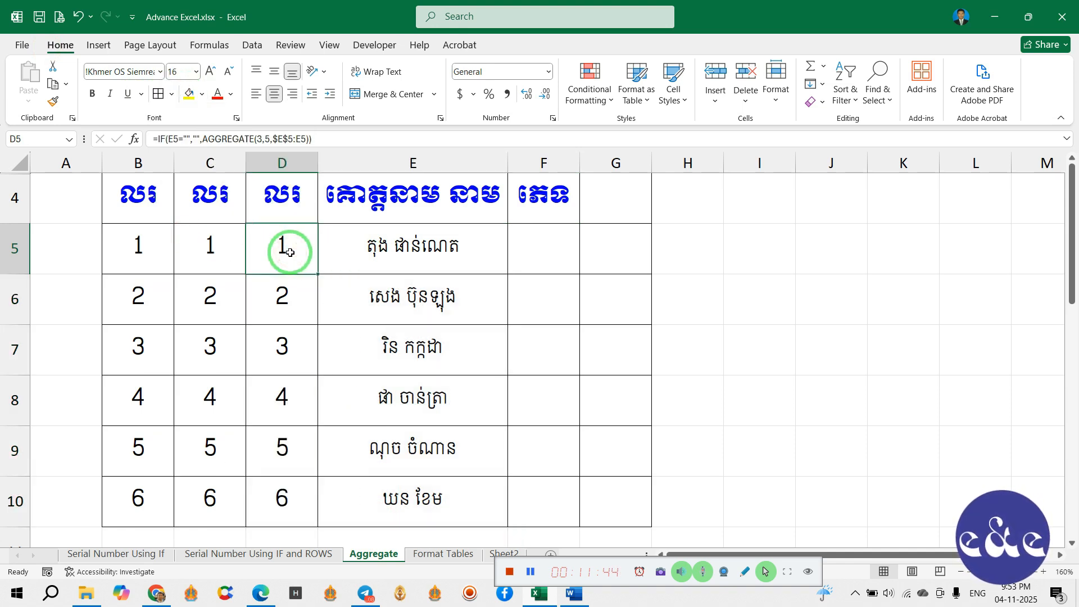
drag(140, 240, 198, 248)
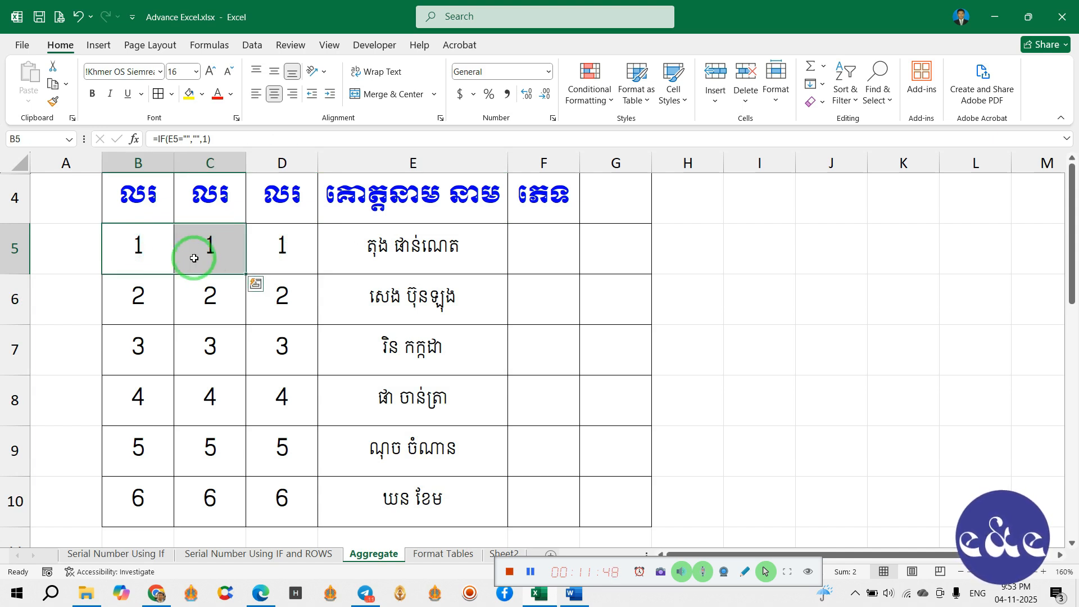
click(284, 248)
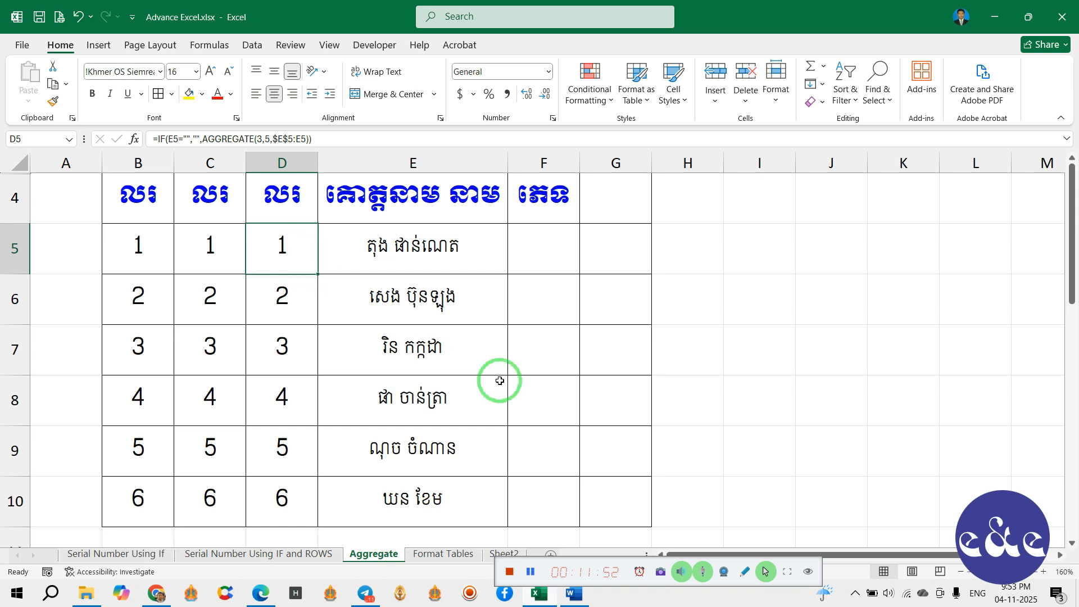
- Switch to the Word notes and review which items AGGREGATE can ignore: errors, hidden rows and subtotals
click(571, 595)
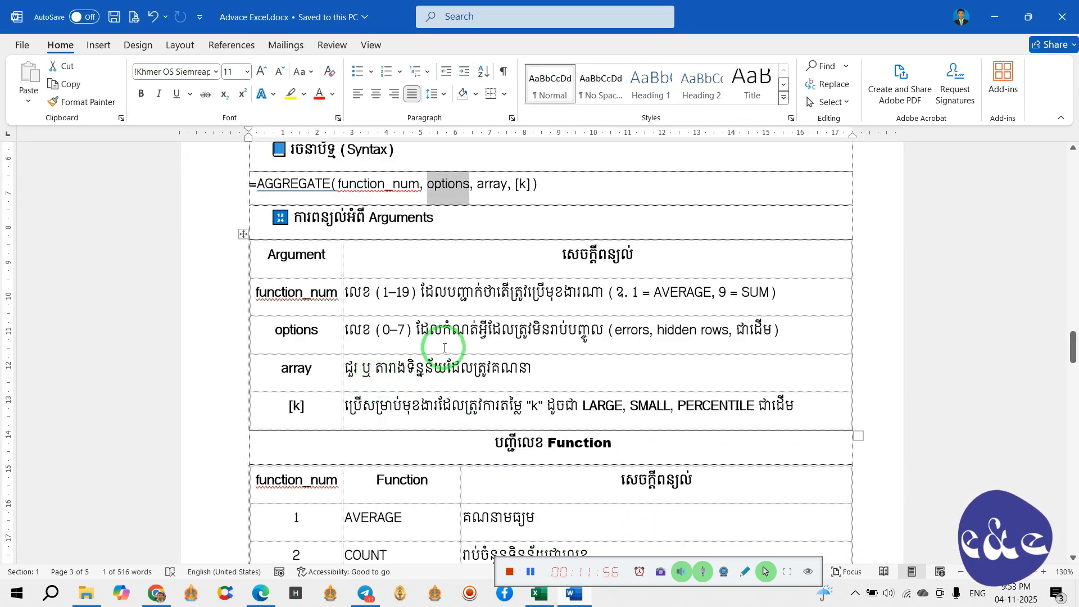
scroll(444, 348, up, 3)
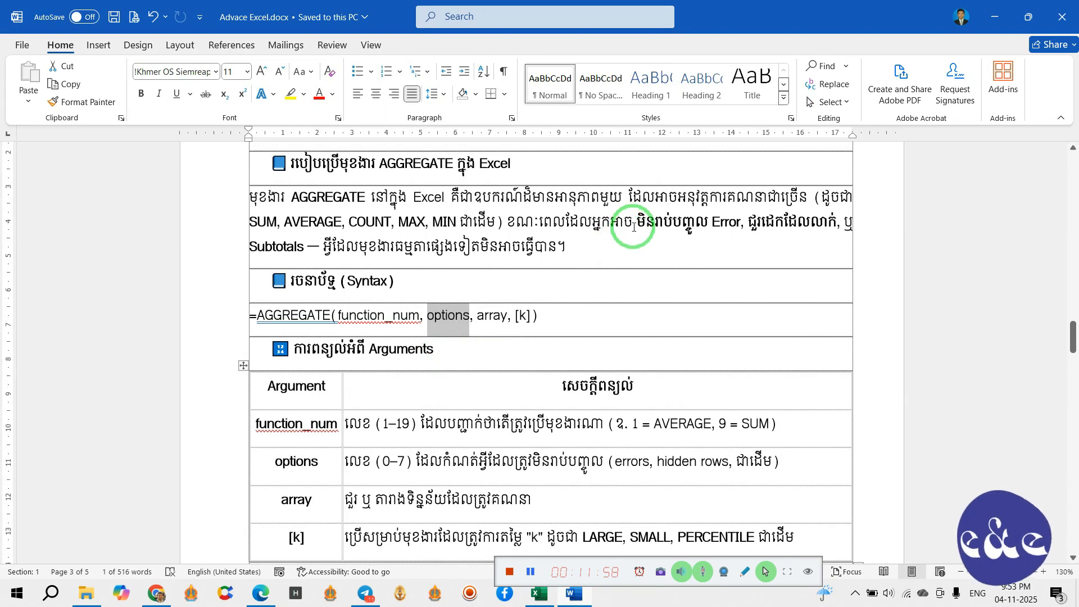
drag(638, 221, 830, 224)
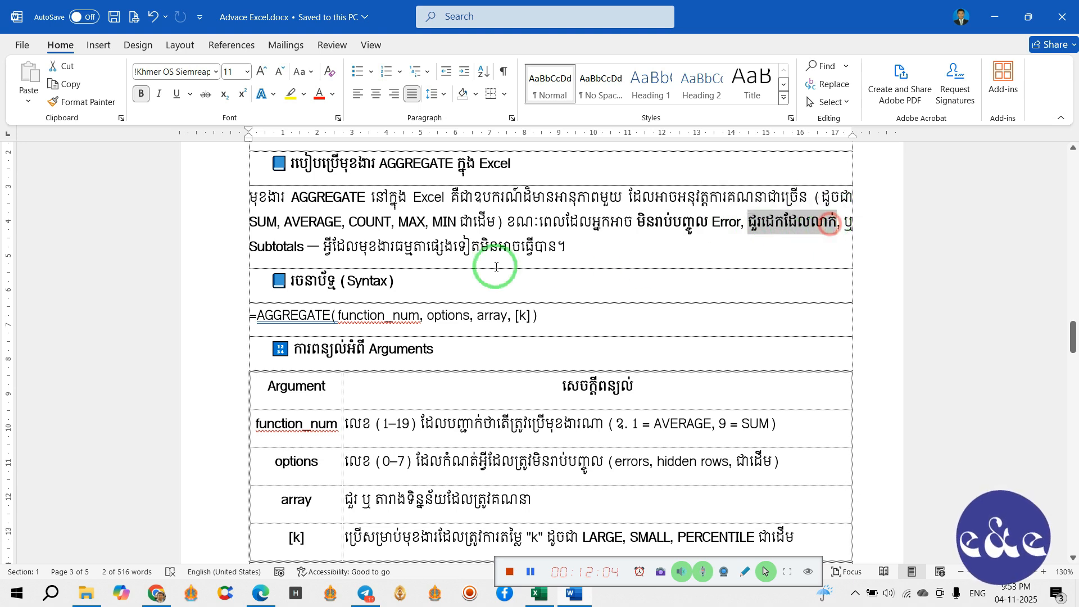
drag(250, 241, 296, 246)
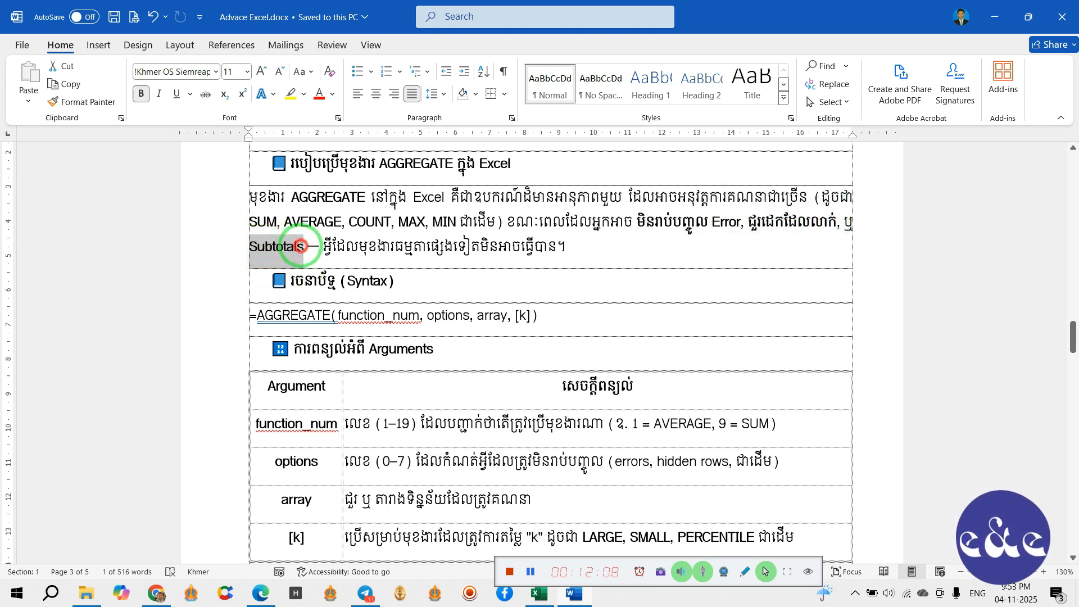
drag(301, 246, 306, 246)
click(481, 248)
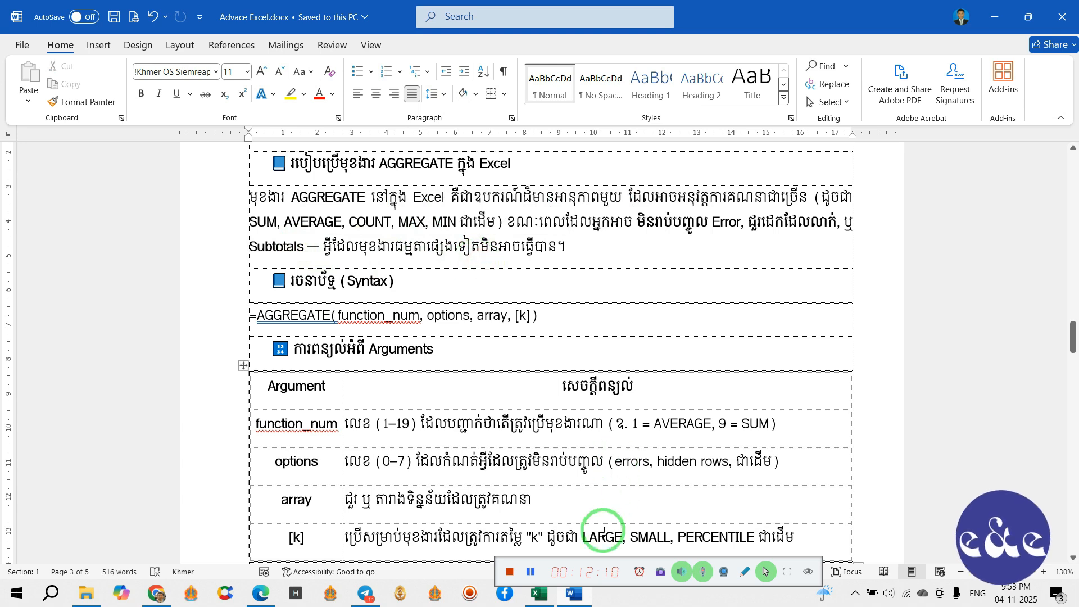
- Return to the Excel workbook and hide row 8 of the Aggregate sheet
click(541, 595)
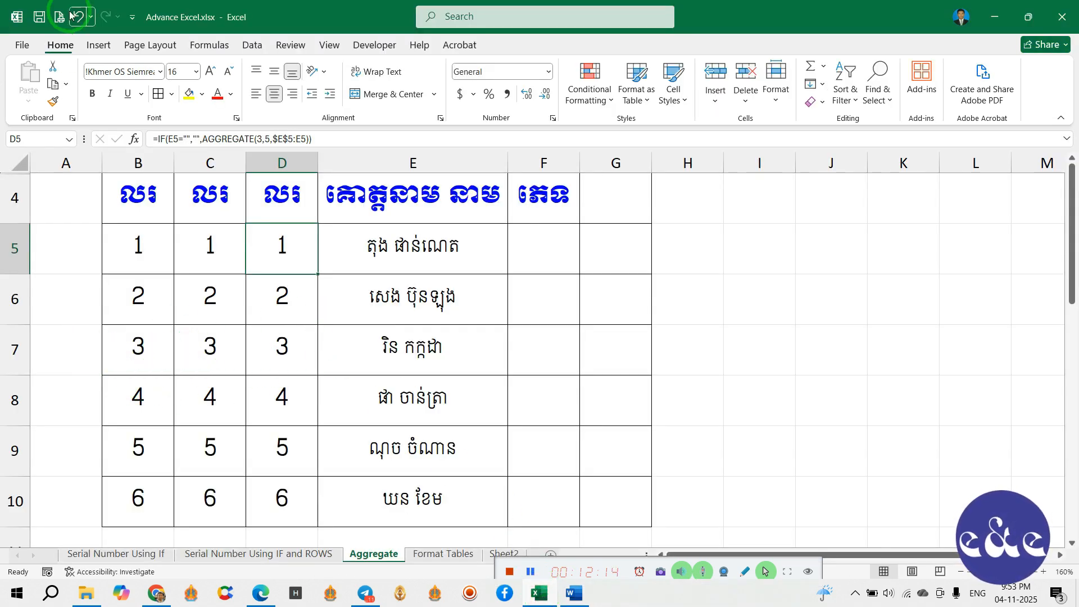
click(17, 402)
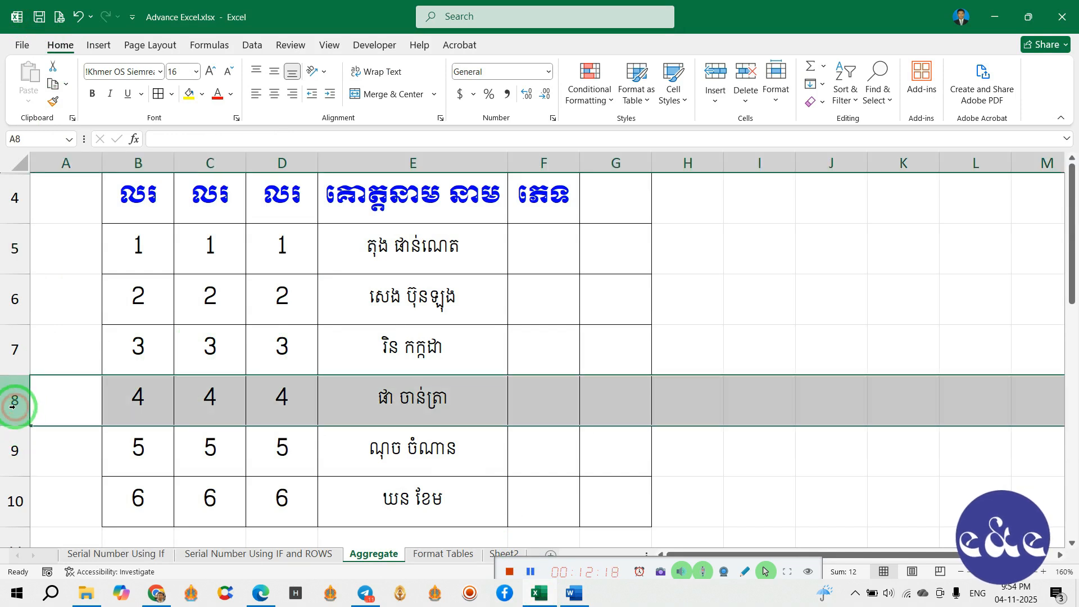
right_click(17, 402)
click(58, 375)
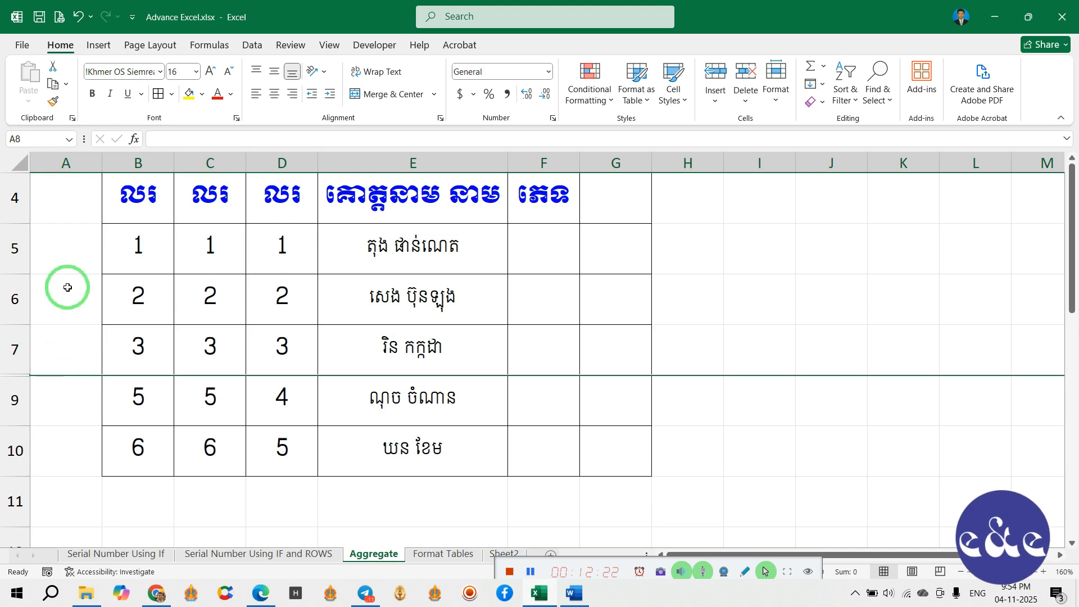
- Examine how the IF formulas in column B and the IF and ROWS formulas in column C number around hidden row 8
click(145, 251)
click(147, 293)
click(145, 346)
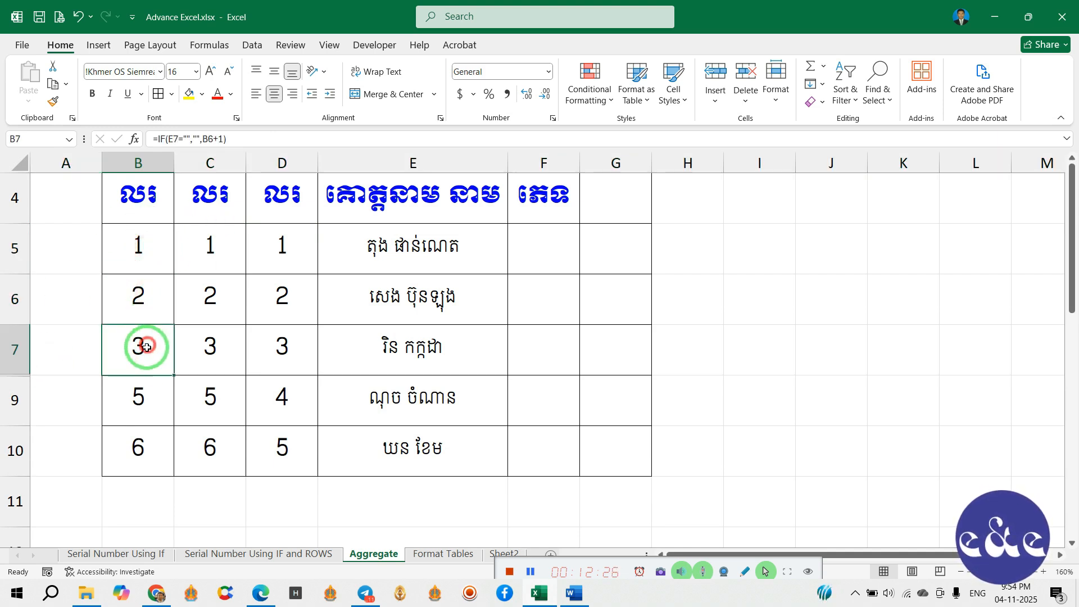
click(142, 385)
click(148, 441)
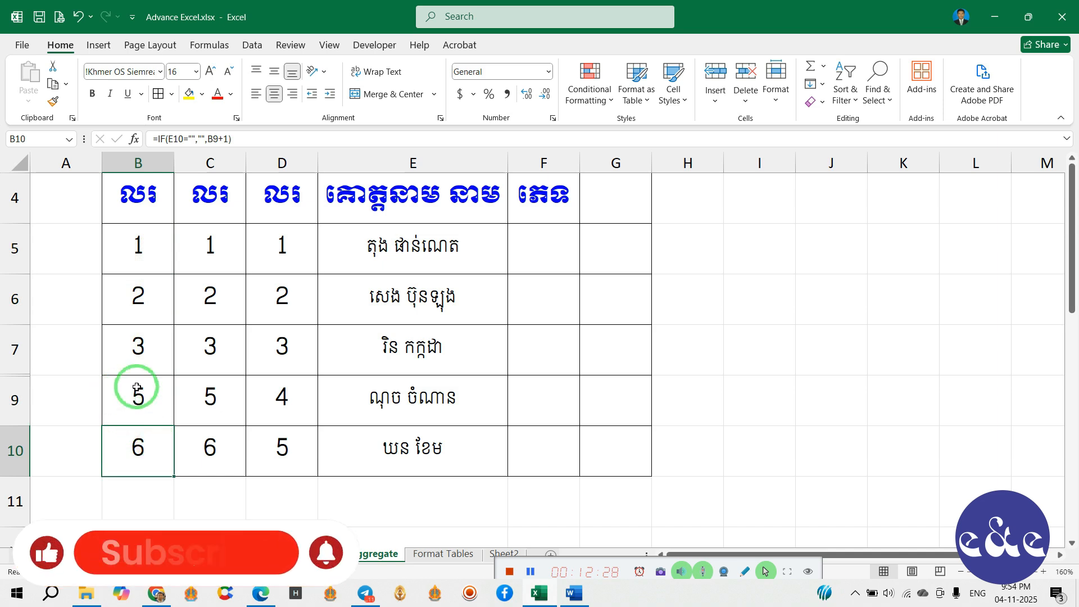
click(214, 246)
click(219, 300)
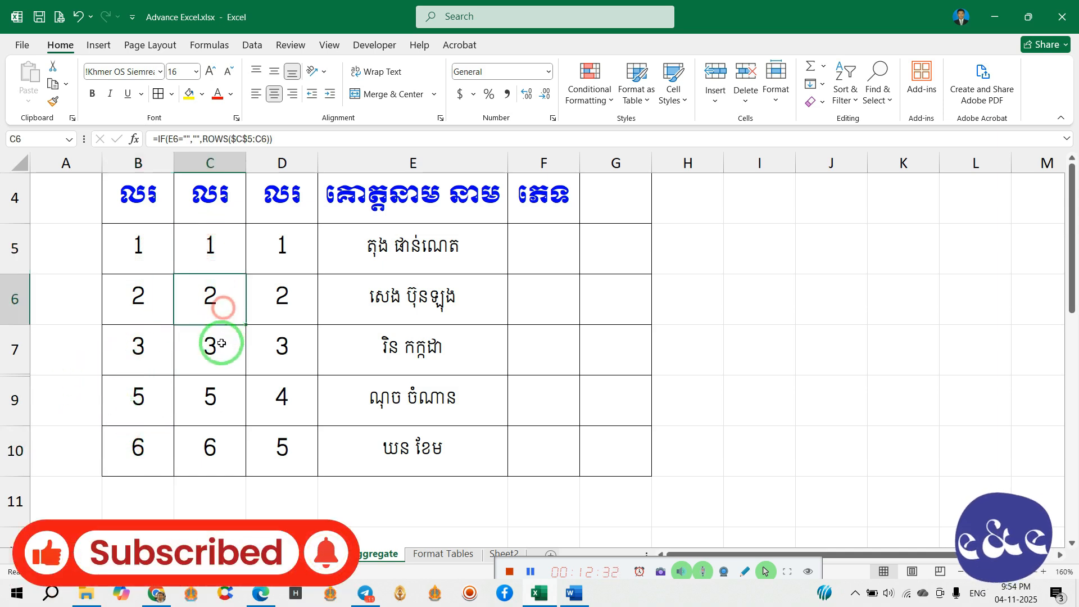
click(212, 346)
click(216, 393)
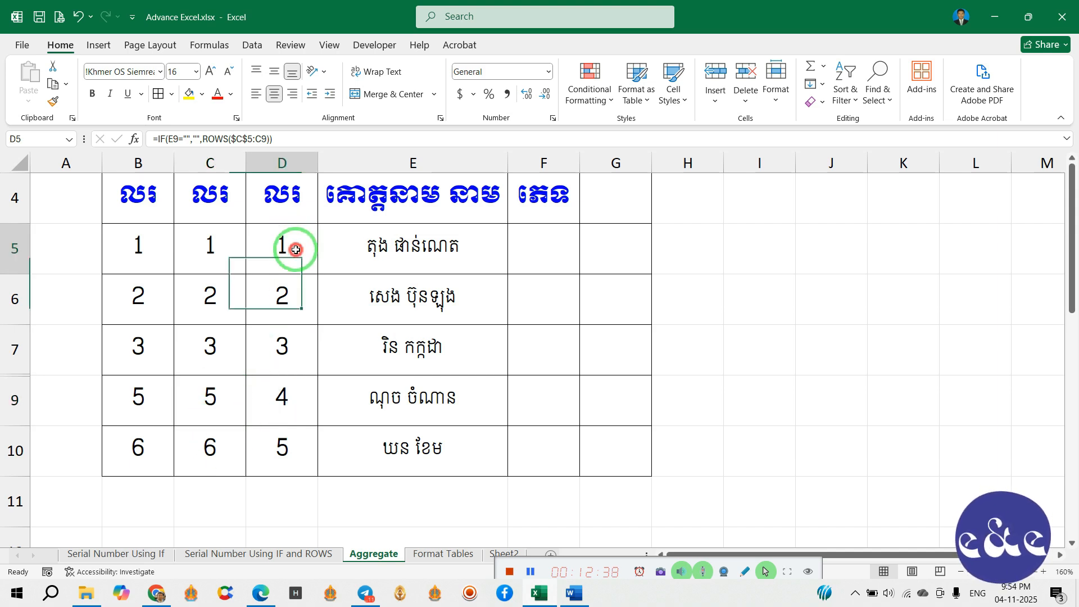
- Examine how the AGGREGATE formulas in D5:D10 number the visible rows around hidden row 8
click(298, 299)
click(289, 349)
click(284, 395)
click(288, 444)
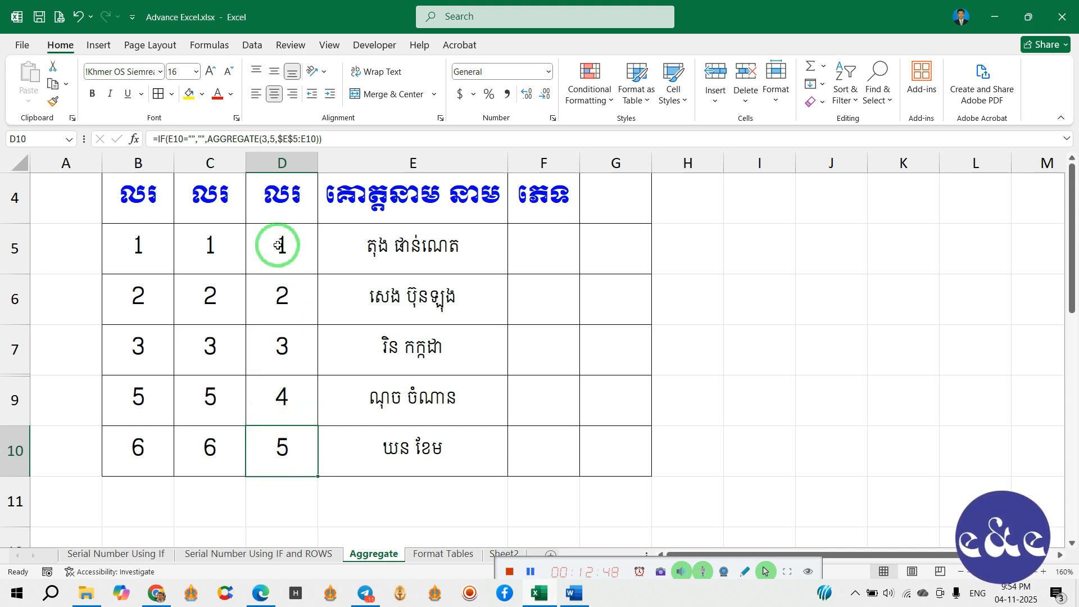
drag(279, 244, 289, 434)
click(286, 399)
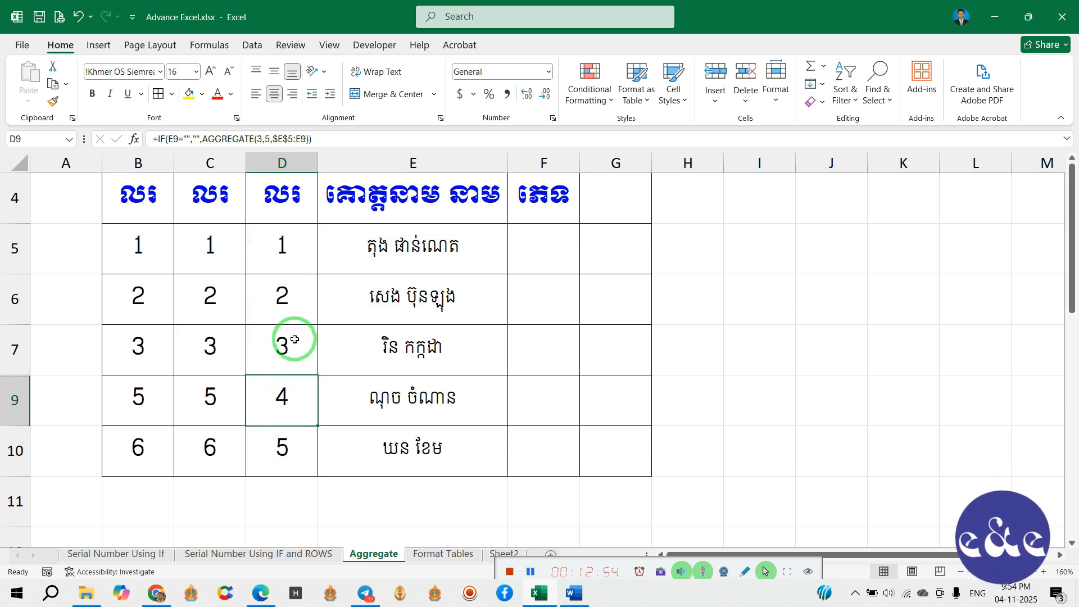
drag(292, 248, 302, 453)
click(288, 380)
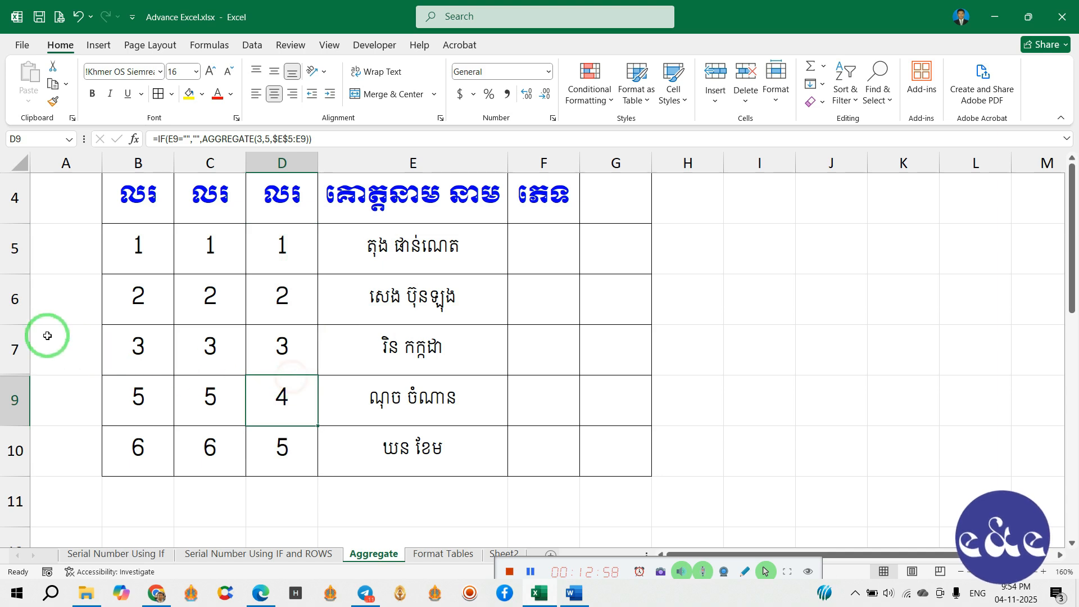
- Delete row 6 from the Aggregate sheet
click(14, 299)
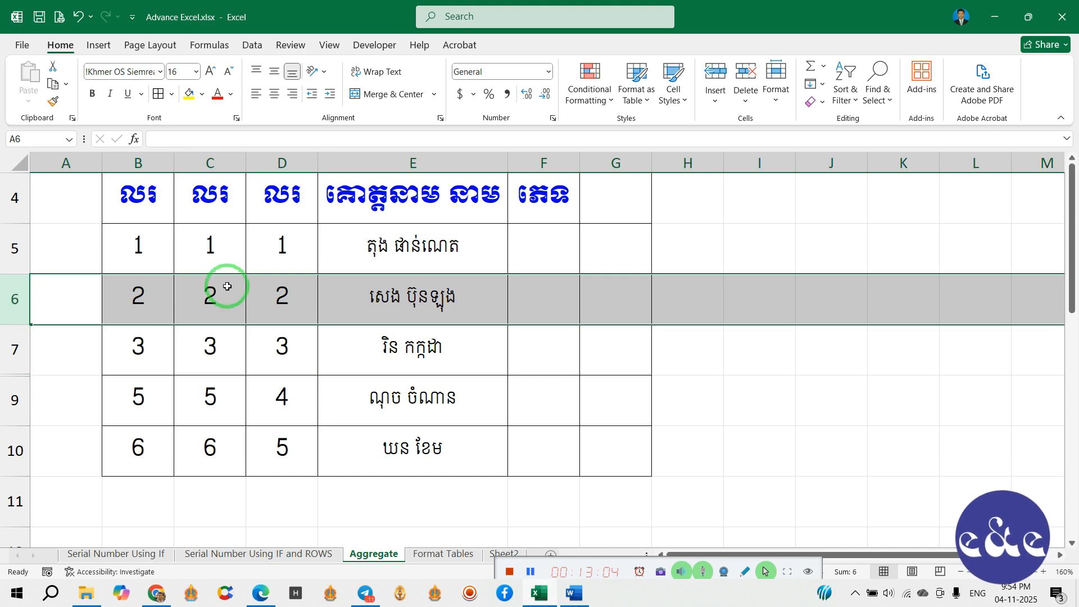
click(745, 73)
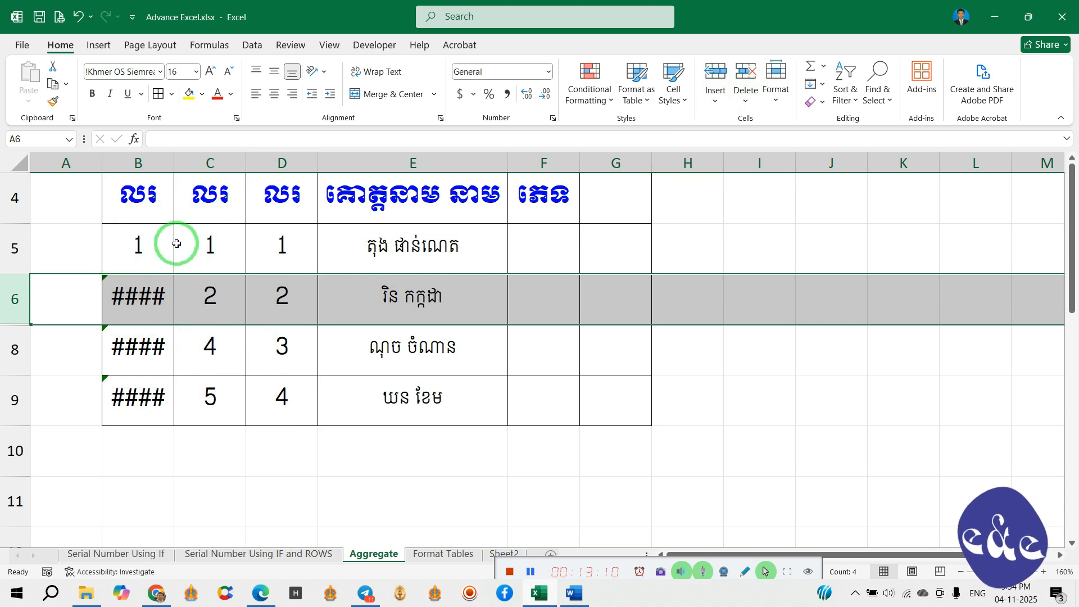
- Examine how the IF formulas in column B and the IF and ROWS formulas in column C respond to the deleted row
click(158, 244)
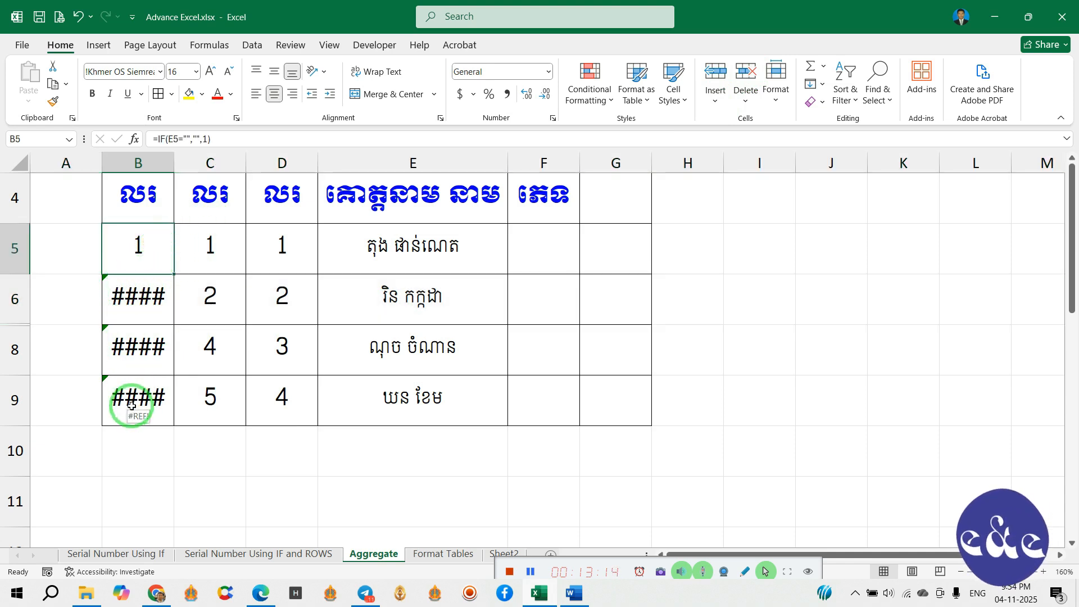
click(213, 244)
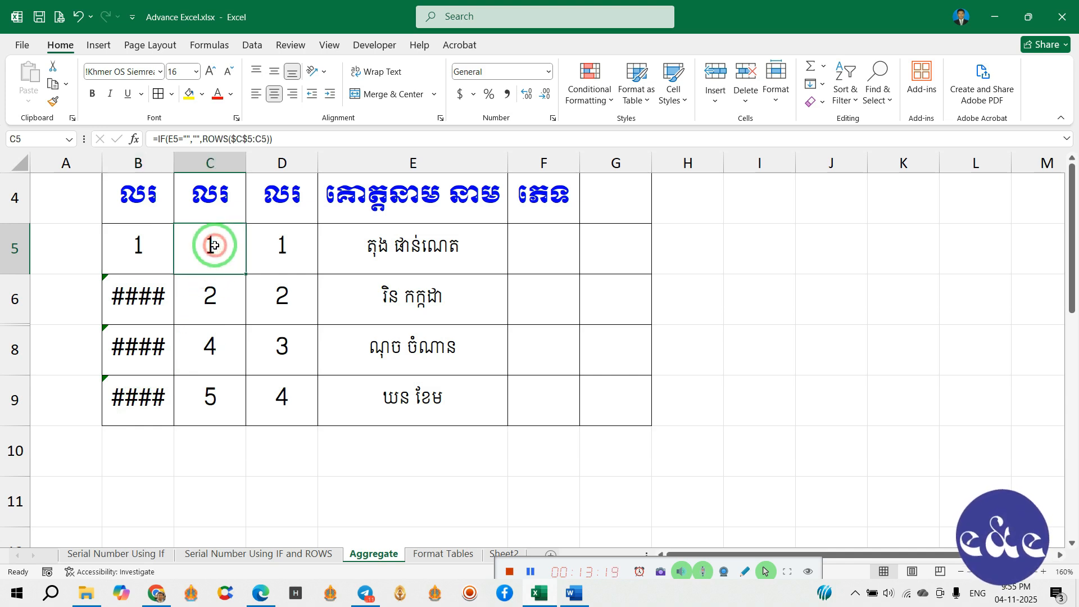
click(219, 295)
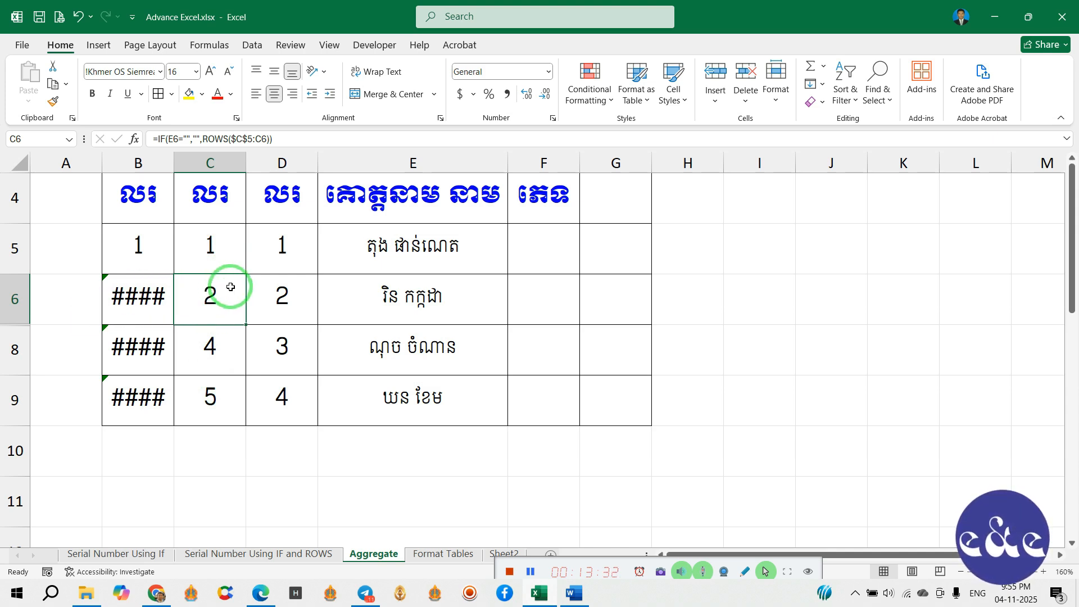
drag(219, 246, 225, 293)
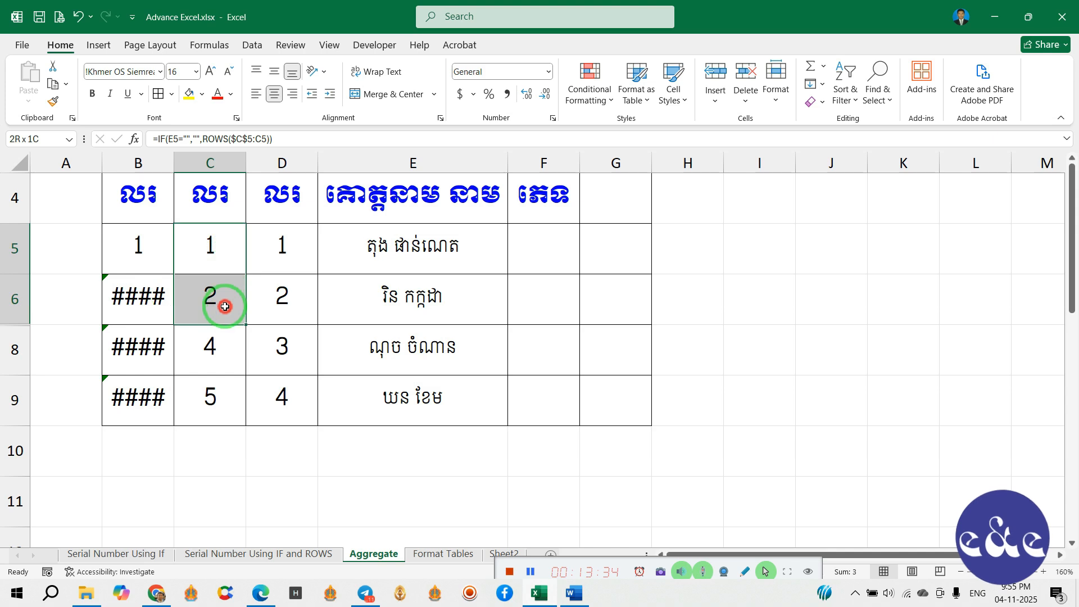
drag(225, 306, 225, 306)
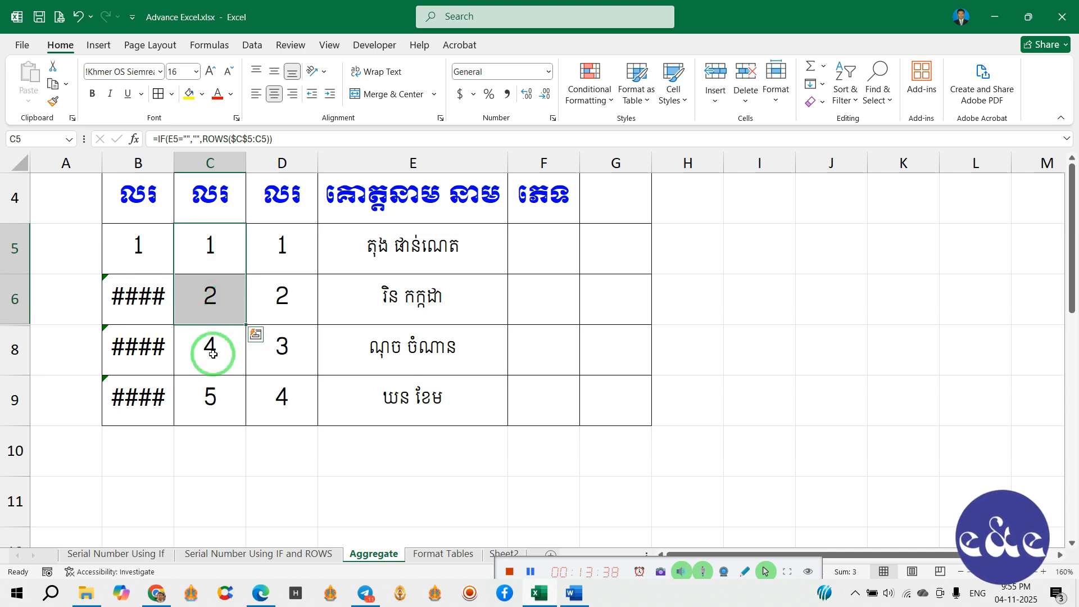
- Examine how the AGGREGATE formulas in D5:D9 number the visible rows after the deletion, including the function inside D5's formula
click(270, 244)
click(271, 248)
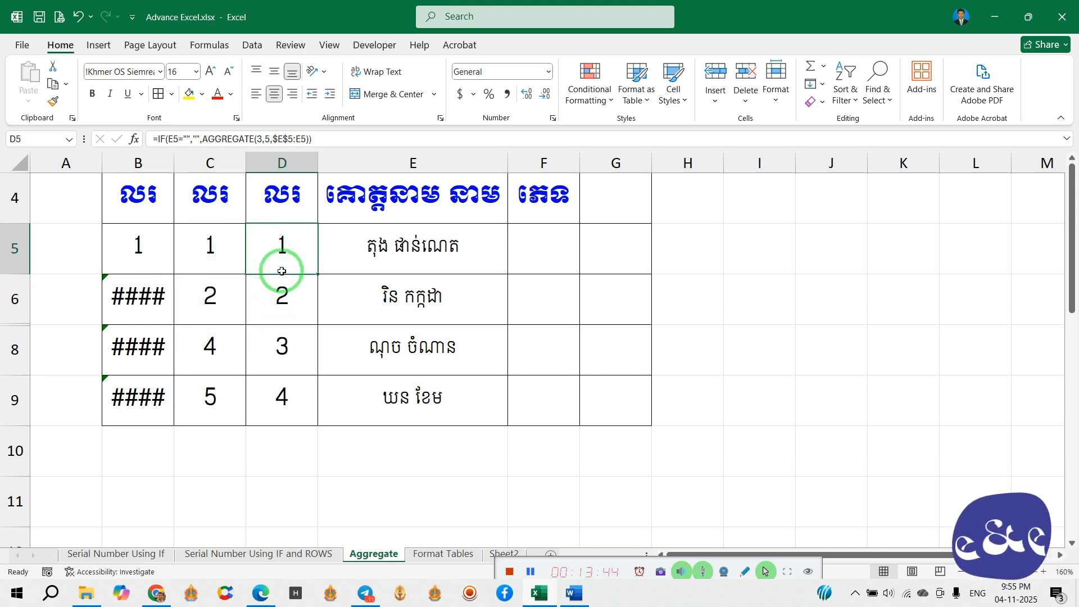
click(282, 262)
click(284, 305)
click(285, 340)
click(262, 396)
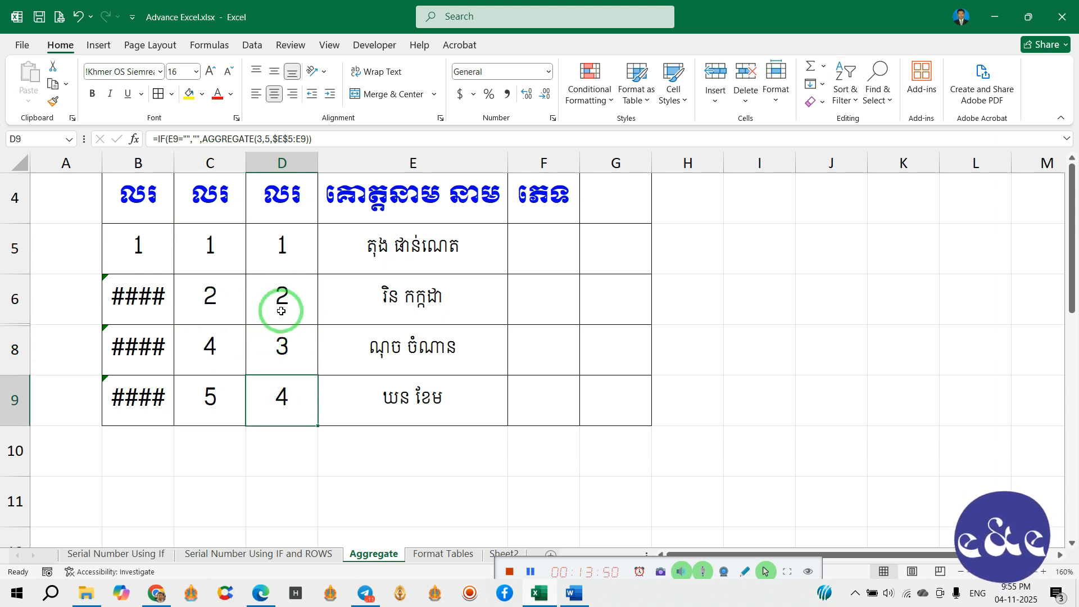
drag(292, 239, 289, 392)
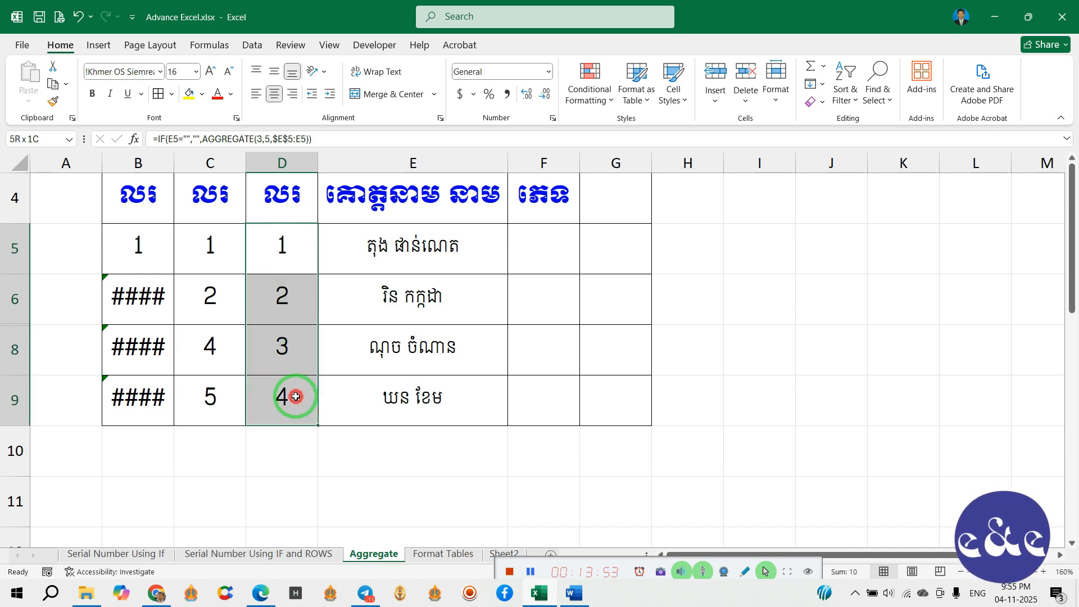
double_click(281, 240)
drag(197, 246, 332, 248)
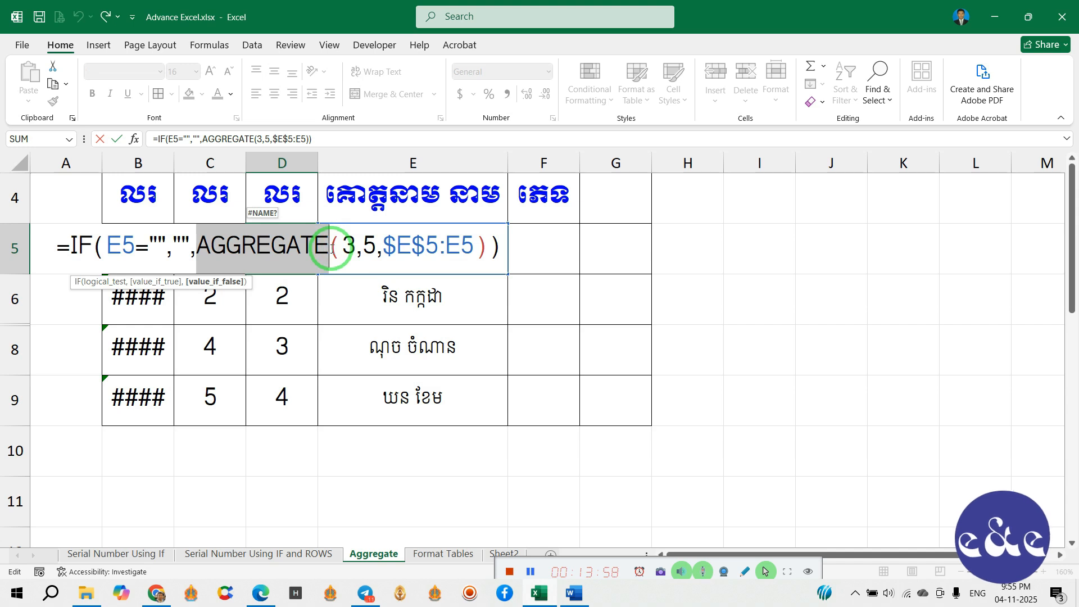
key(Return)
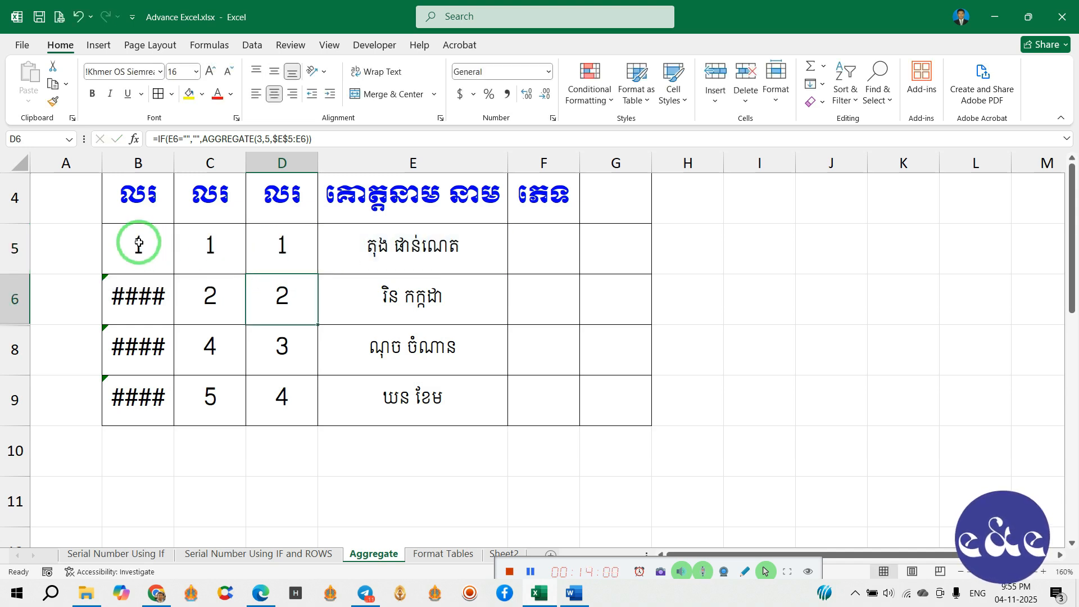
click(287, 253)
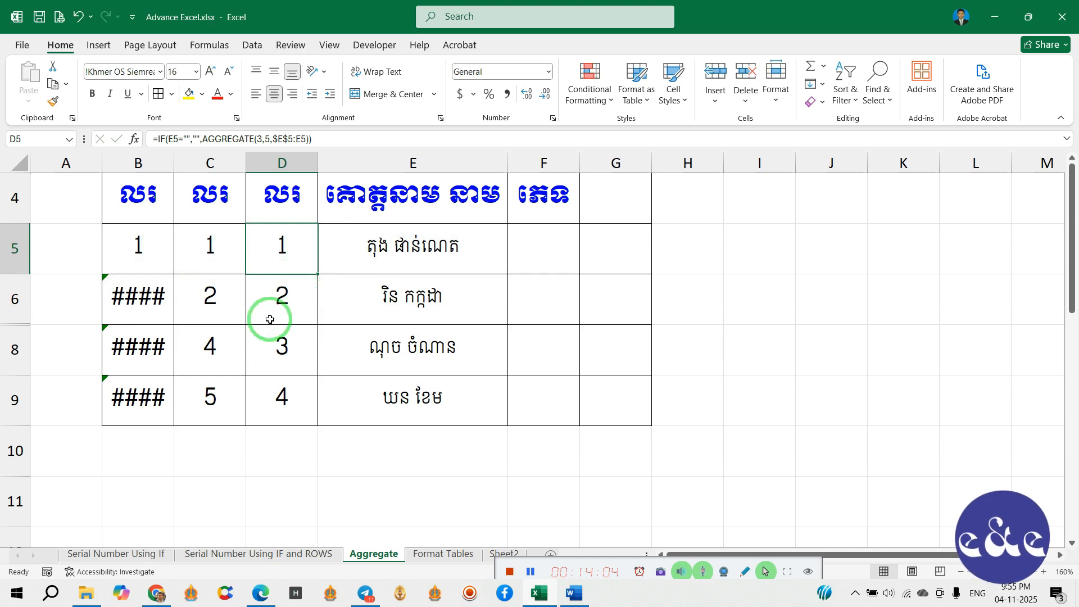